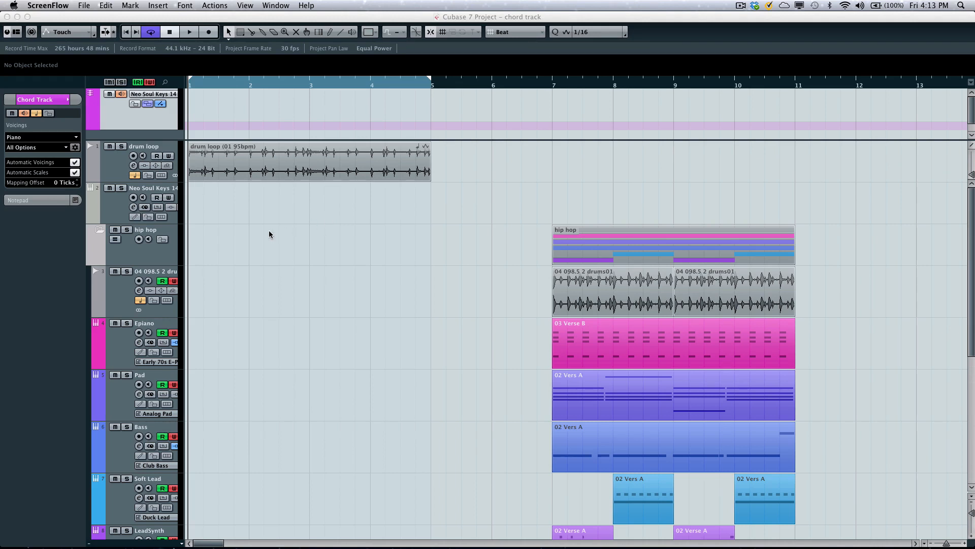
pyautogui.click(123, 113)
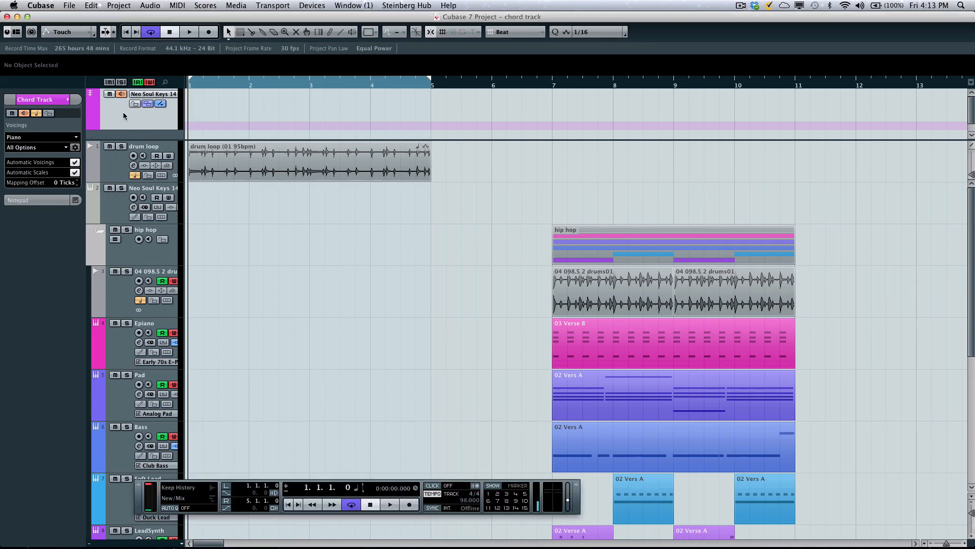
pyautogui.rightClick(123, 113)
pyautogui.moveTo(244, 117)
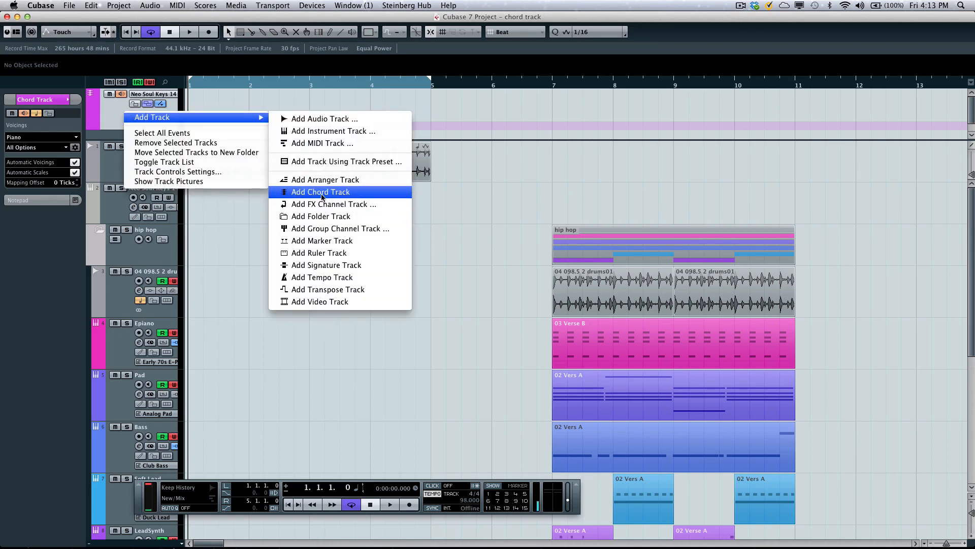
pyautogui.click(258, 206)
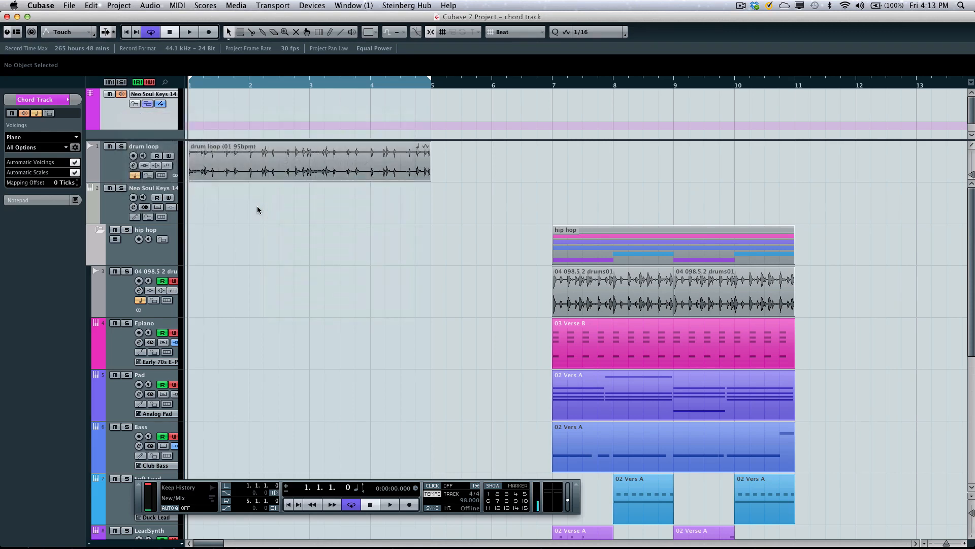
# - Choose Neo Soul Keys 14 as the auditioning track for the chord track
pyautogui.click(160, 97)
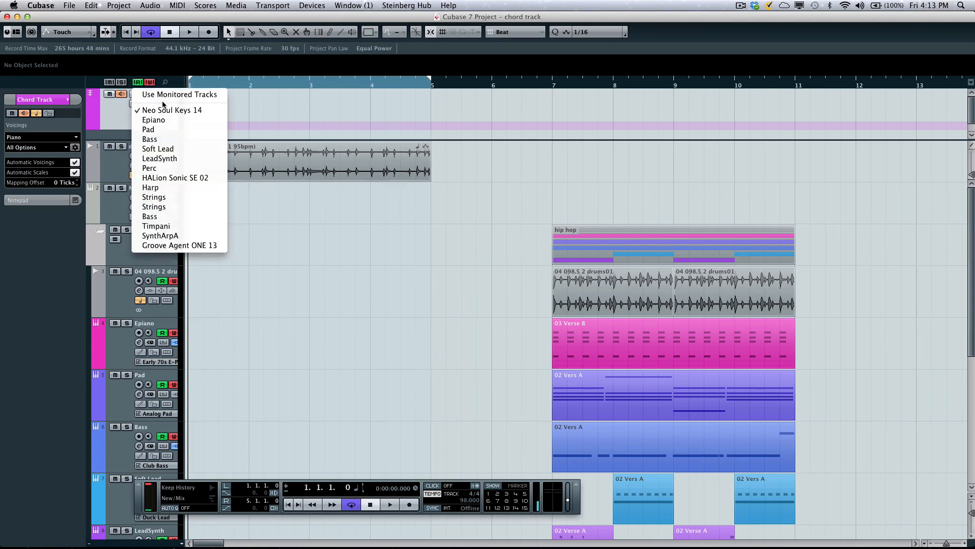
pyautogui.click(187, 110)
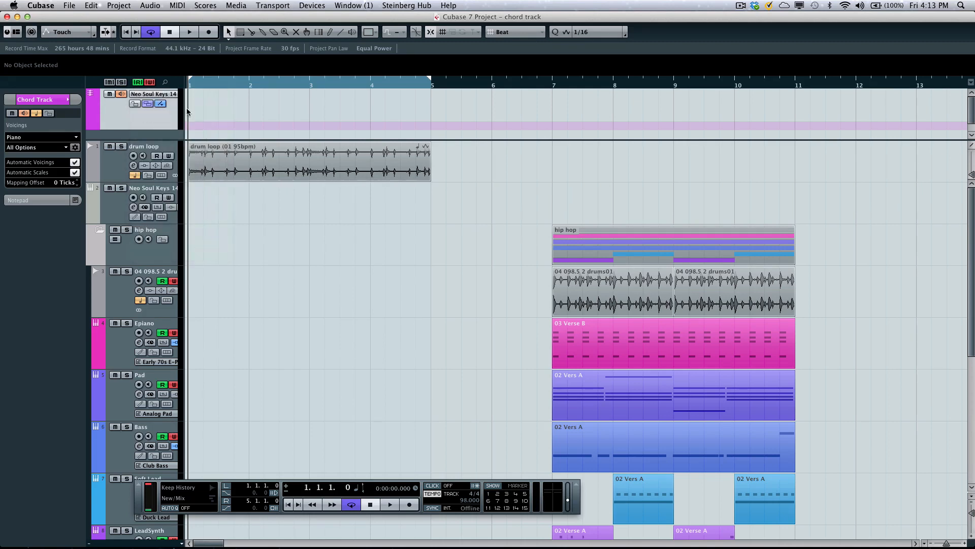
# - Draw an empty chord event at bar 1 of the chord track and switch back to the Object Selection tool
pyautogui.rightClick(220, 106)
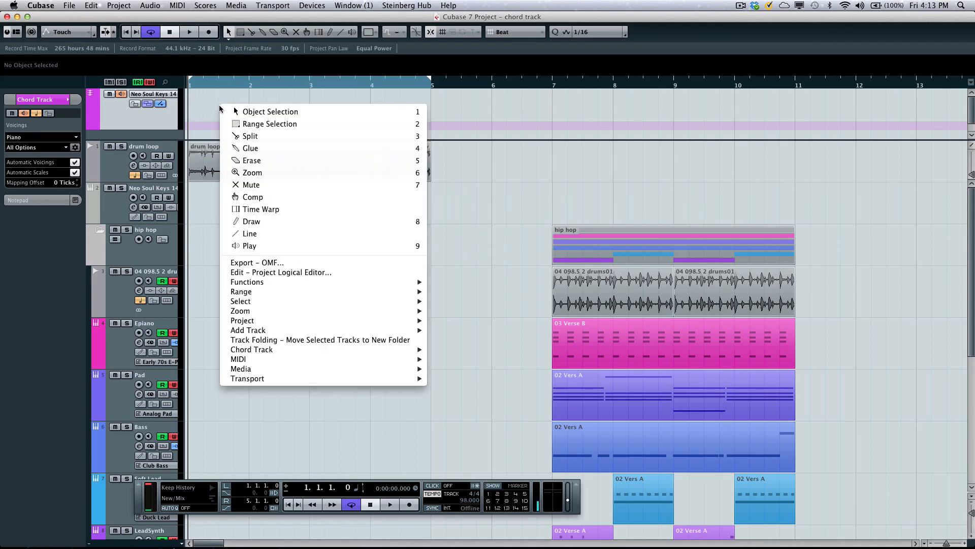
pyautogui.click(282, 221)
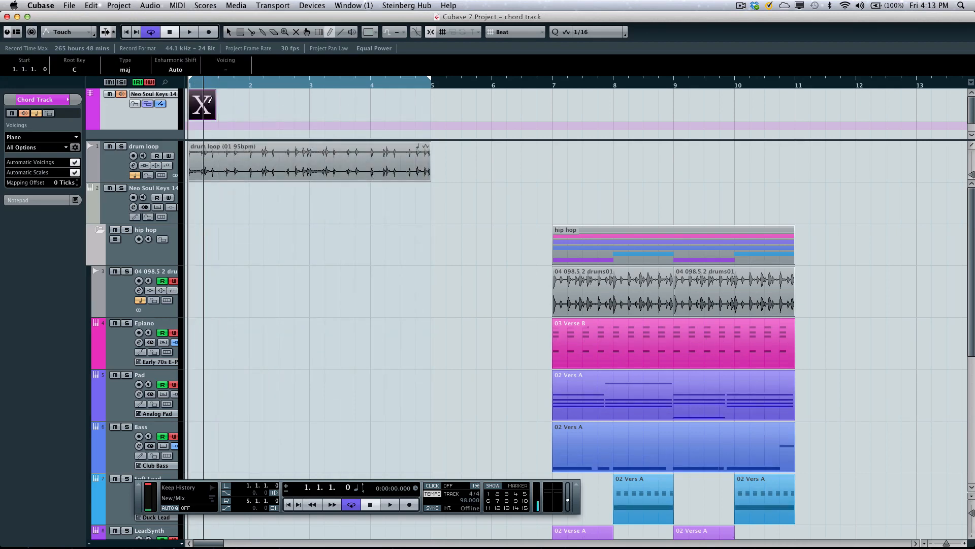
pyautogui.rightClick(213, 103)
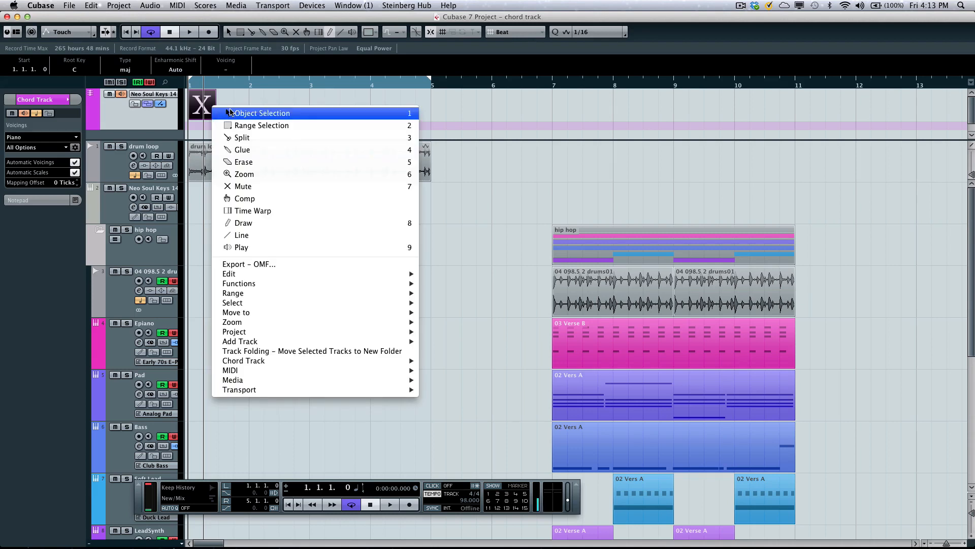
pyautogui.click(214, 110)
# - Open the bar 1 chord event in the chord editor and add further empty chord events at bars 2, 3 and 4
pyautogui.doubleClick(210, 109)
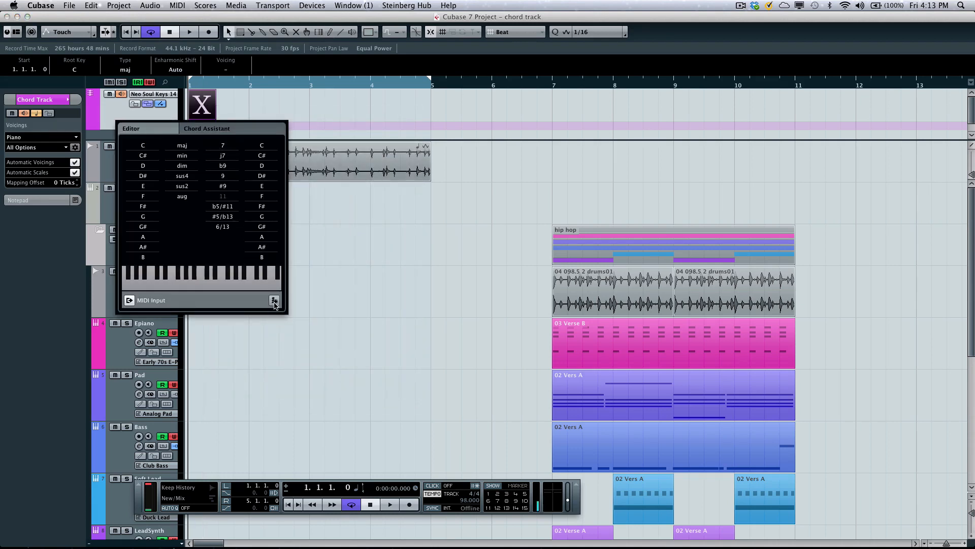
pyautogui.click(274, 302)
pyautogui.click(274, 302)
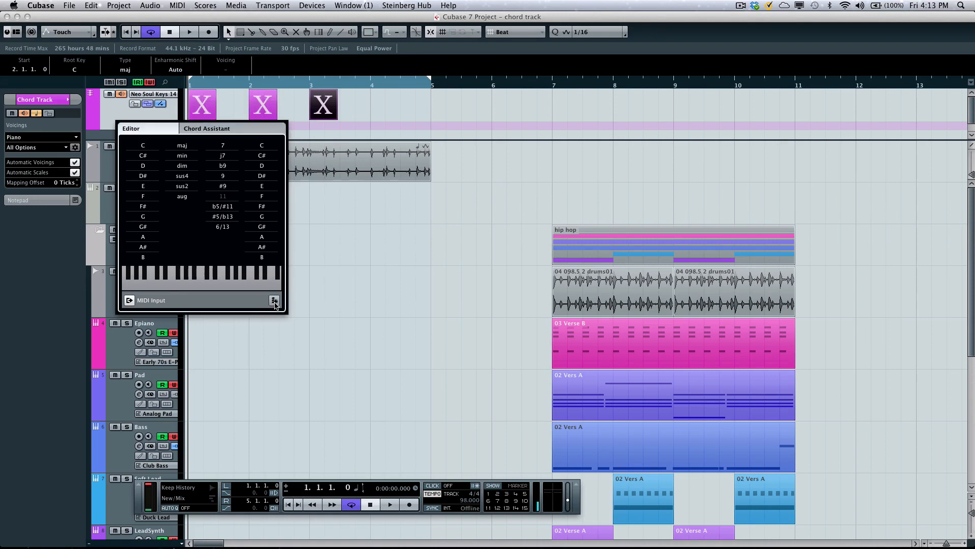
pyautogui.click(274, 302)
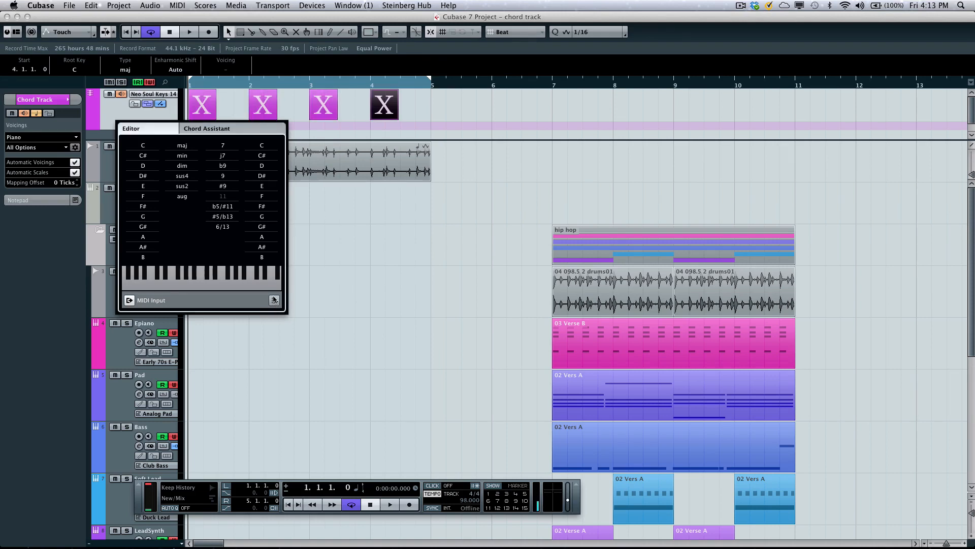
# - Step back and forth through the four chord events with the chord editor open, finishing on the bar 1 event
pyautogui.press('Left')
pyautogui.press('Left')
pyautogui.press('Left')
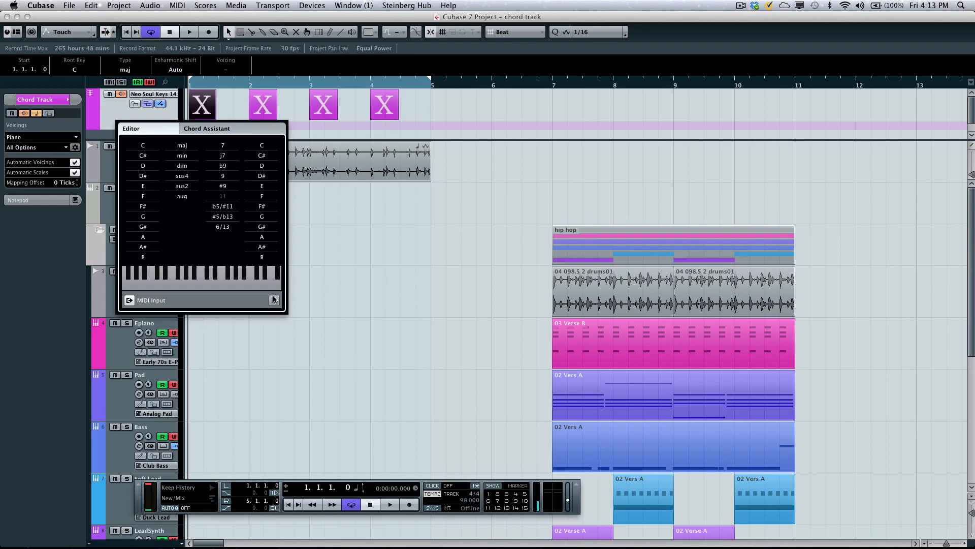
pyautogui.press('Right')
pyautogui.press('Right')
pyautogui.press('Right')
pyautogui.press('Left')
pyautogui.press('Left')
pyautogui.press('Left')
pyautogui.press('Right')
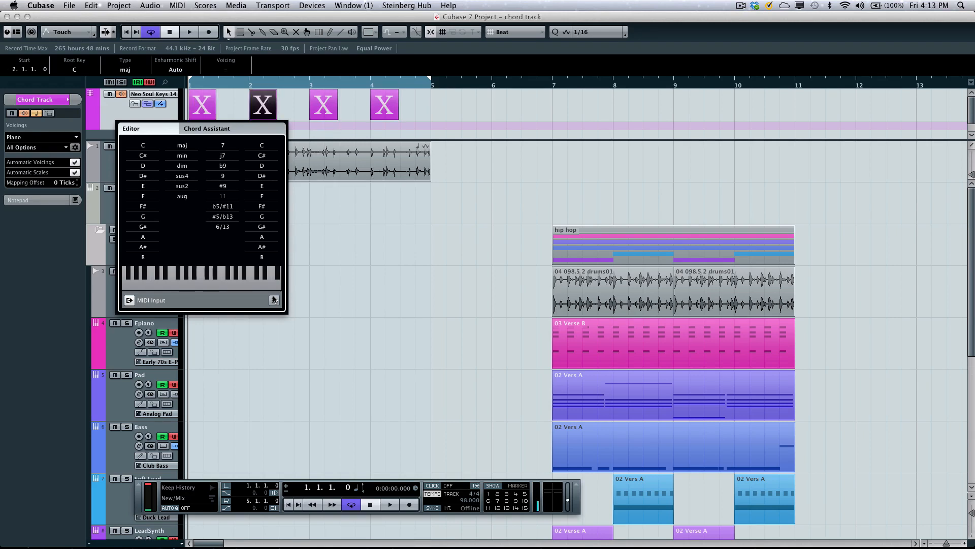
pyautogui.press('Right')
pyautogui.press('Right')
pyautogui.press('Left')
pyautogui.press('Left')
pyautogui.press('Left')
pyautogui.press('Right')
pyautogui.press('Right')
pyautogui.press('Right')
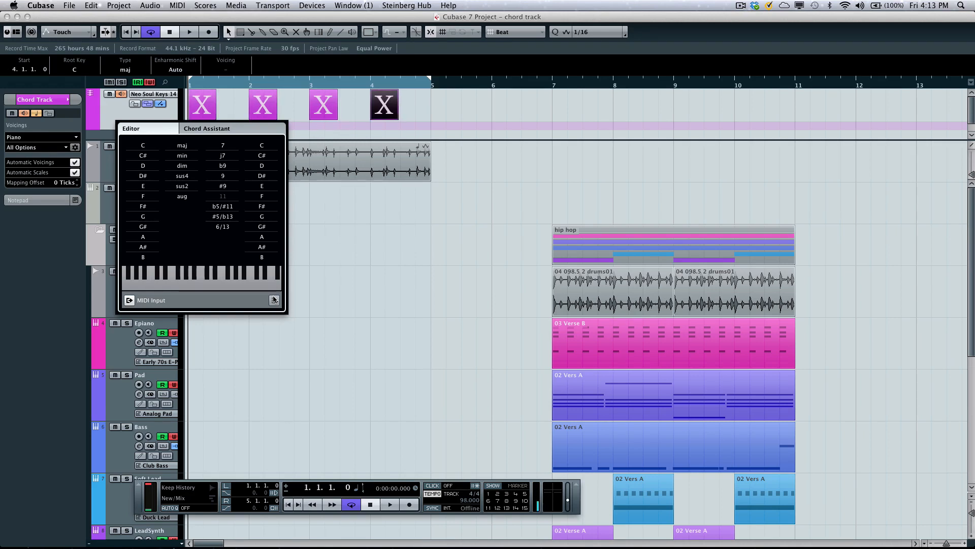
pyautogui.press('Left')
pyautogui.press('Left')
pyautogui.press('Left')
pyautogui.press('Right')
pyautogui.press('Right')
pyautogui.press('Right')
pyautogui.press('Left')
pyautogui.press('Left')
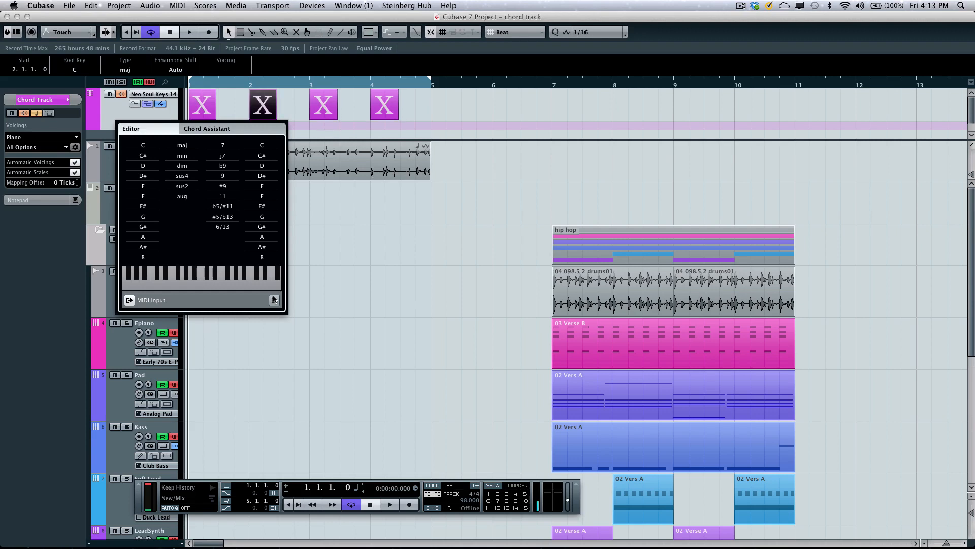
pyautogui.press('Left')
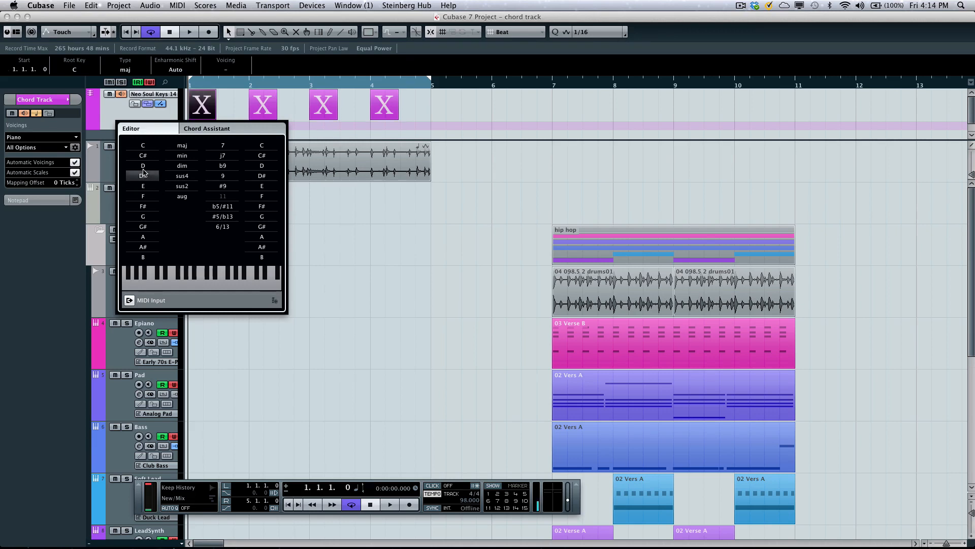
# - Audition the root notes from C up to F and set the bar 1 chord to F major
pyautogui.click(142, 147)
pyautogui.click(142, 155)
pyautogui.click(142, 165)
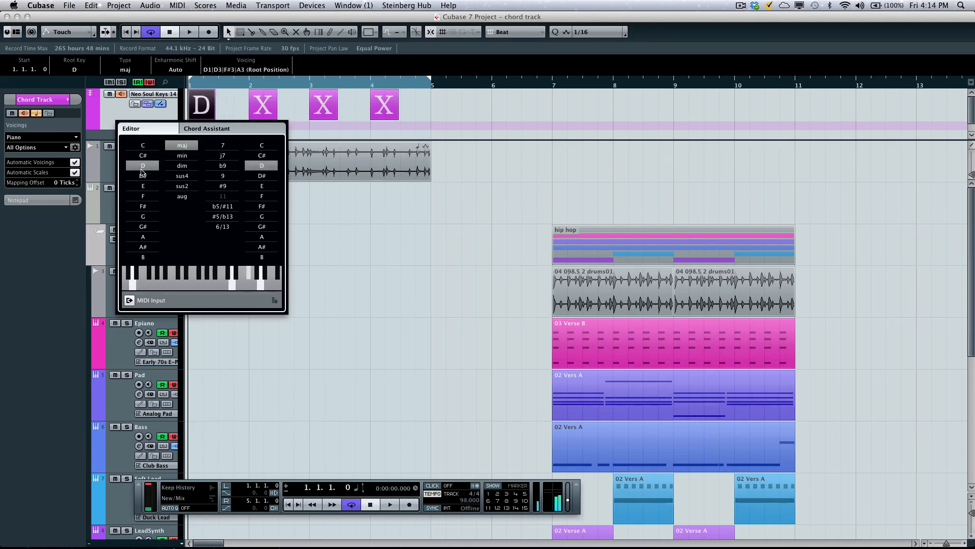
pyautogui.click(143, 176)
pyautogui.click(143, 186)
pyautogui.click(148, 196)
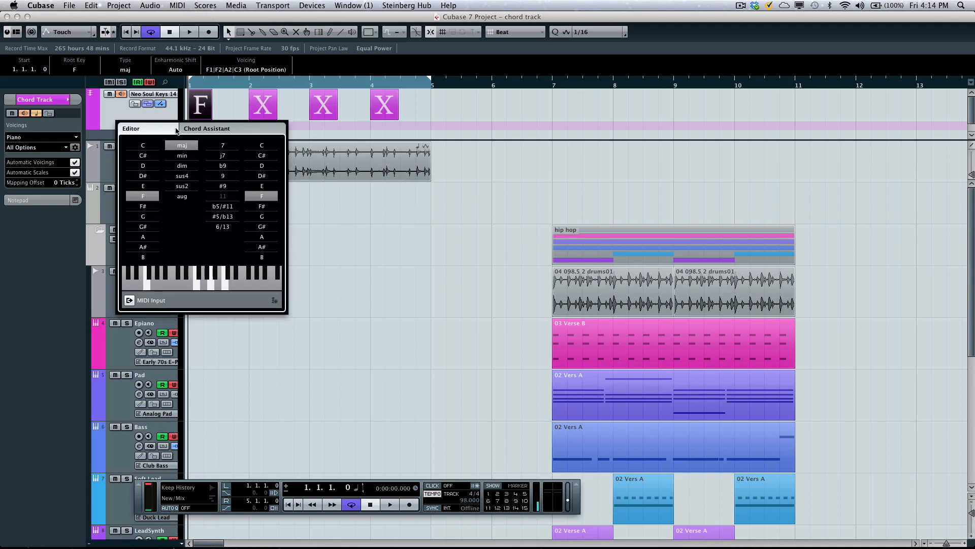
# - Start playback of the loop and set the bar 2 chord to A# major in the chord editor
pyautogui.moveTo(208, 84); pyautogui.dragTo(167, 84)
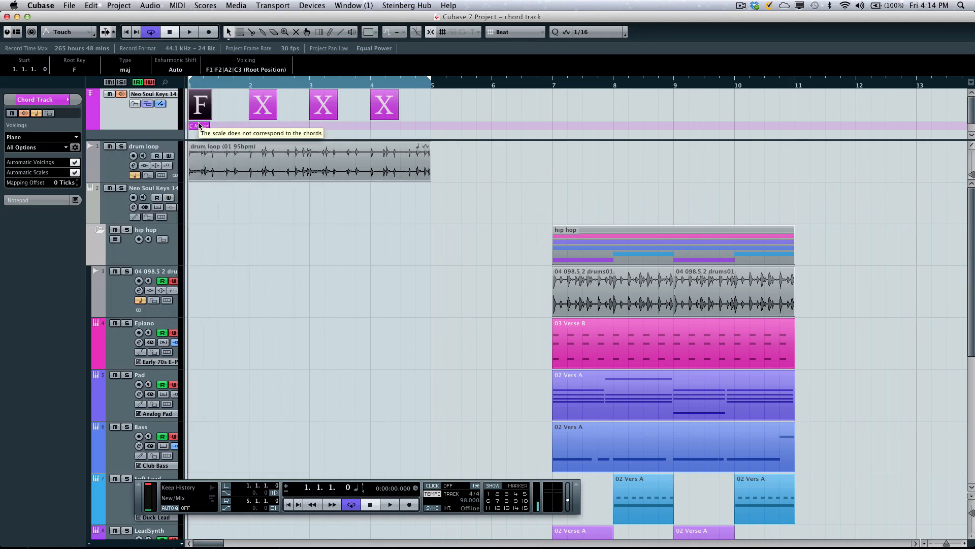
pyautogui.press('space')
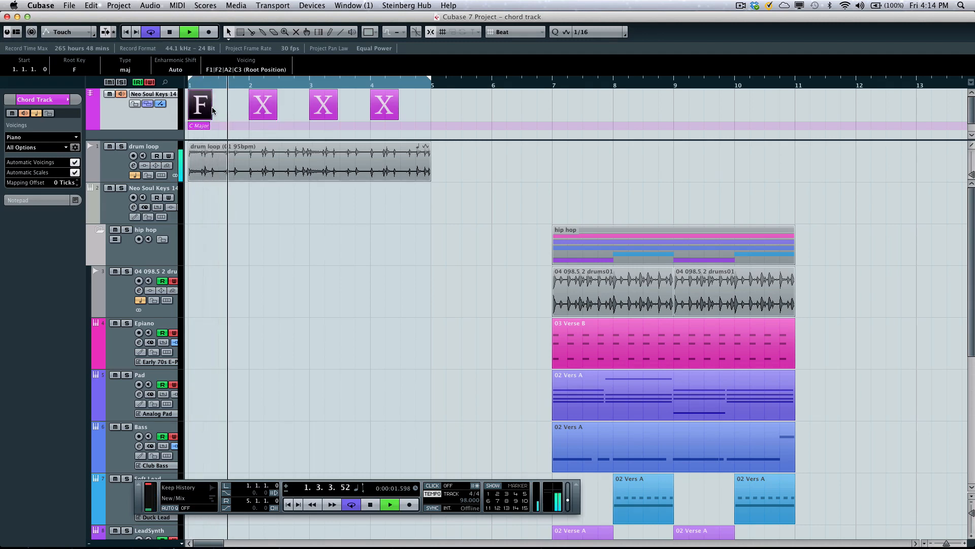
pyautogui.doubleClick(208, 110)
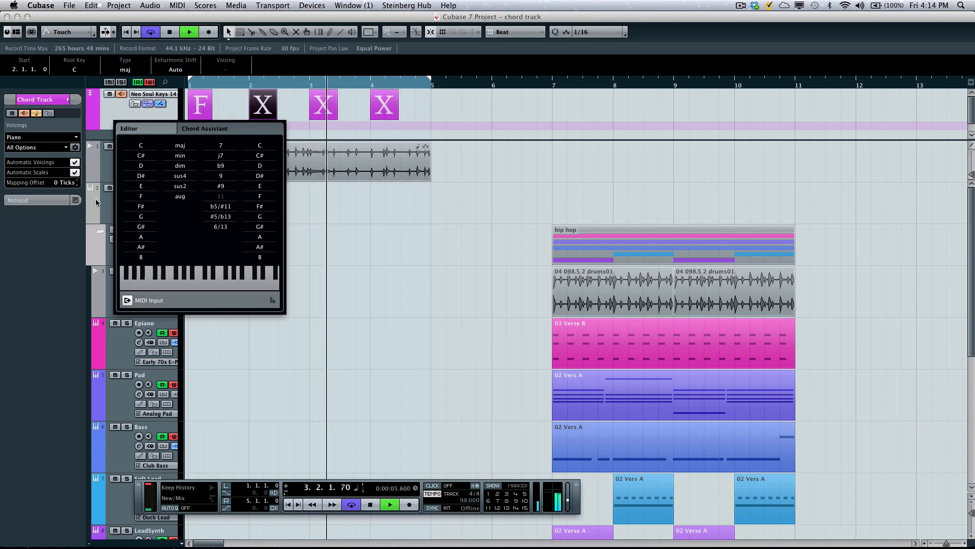
pyautogui.click(144, 246)
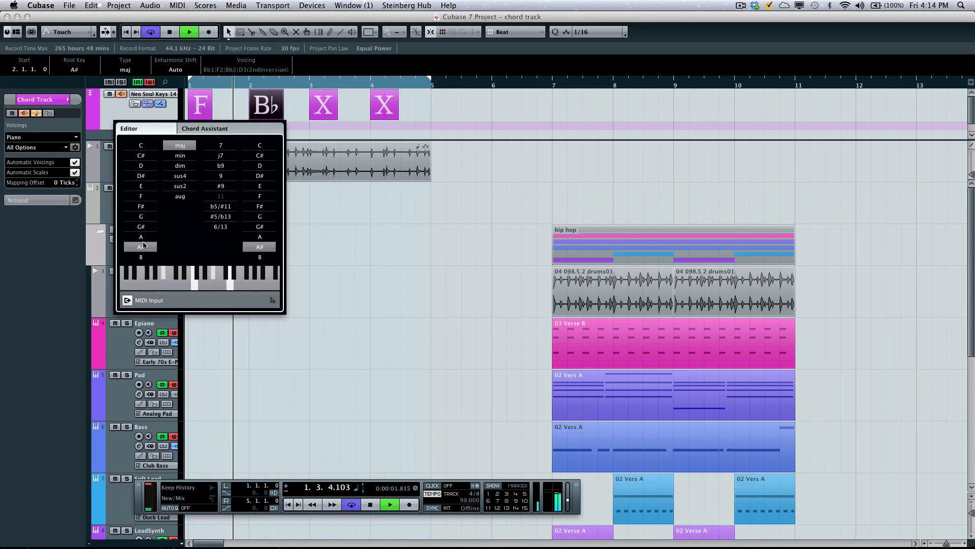
# - Skip the bar 3 event and set the bar 4 chord to C major
pyautogui.press('Right')
pyautogui.press('Right')
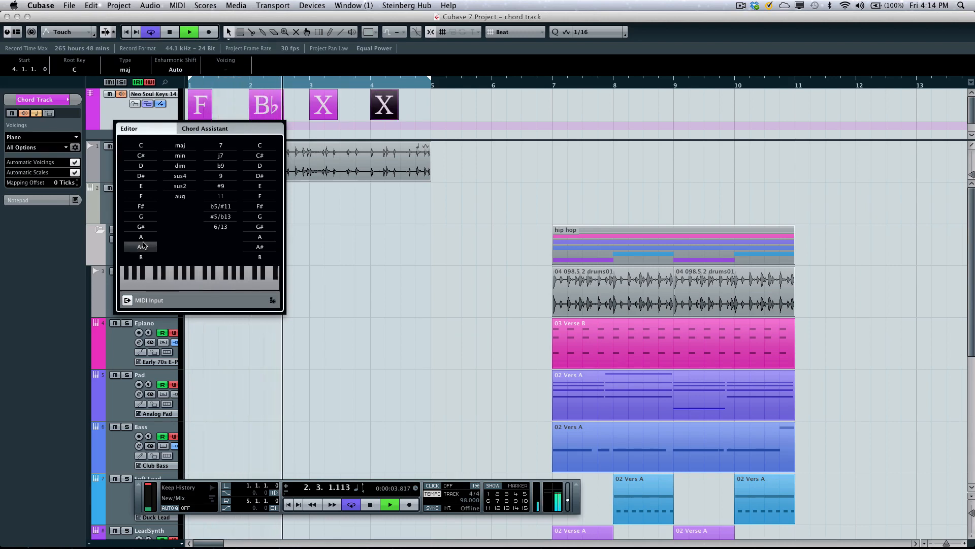
pyautogui.click(148, 147)
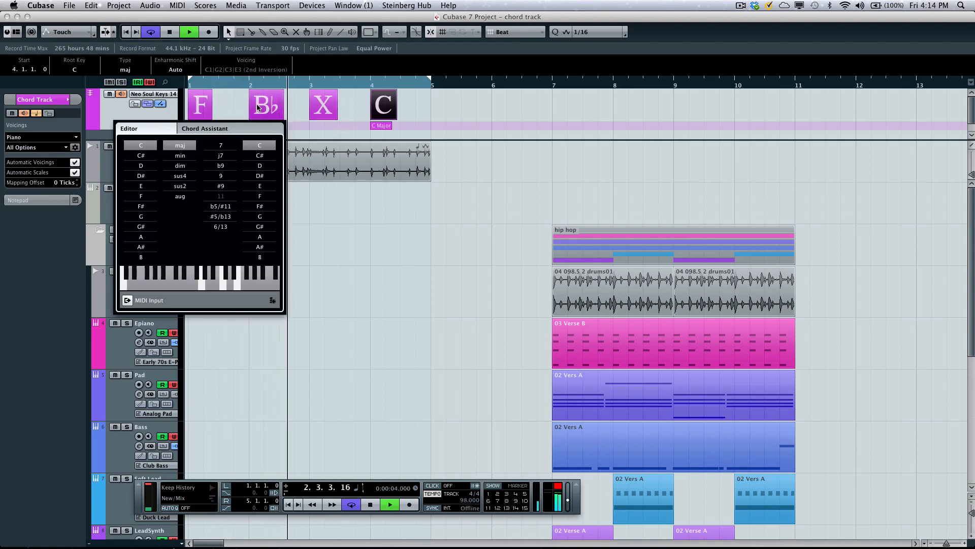
# - Compare Chord Assistant suggestions for the bar 3 event at complexity 4 and 5, then return to complexity 3 and apply Gmin
pyautogui.click(326, 109)
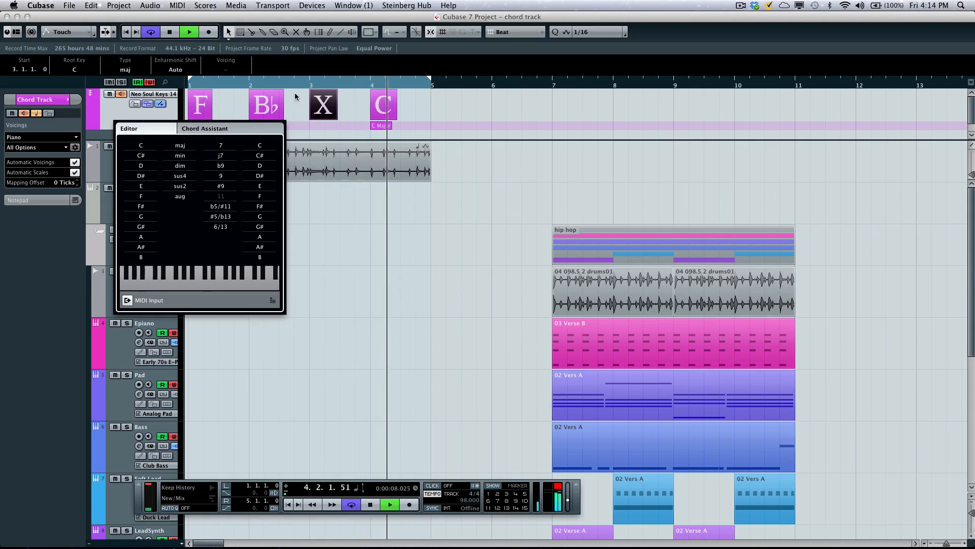
pyautogui.click(215, 129)
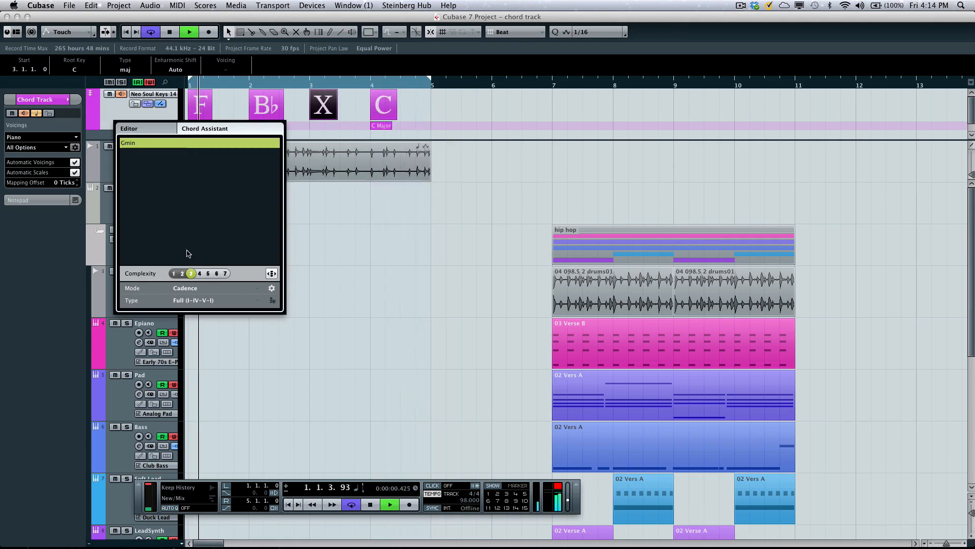
pyautogui.click(200, 274)
pyautogui.click(209, 275)
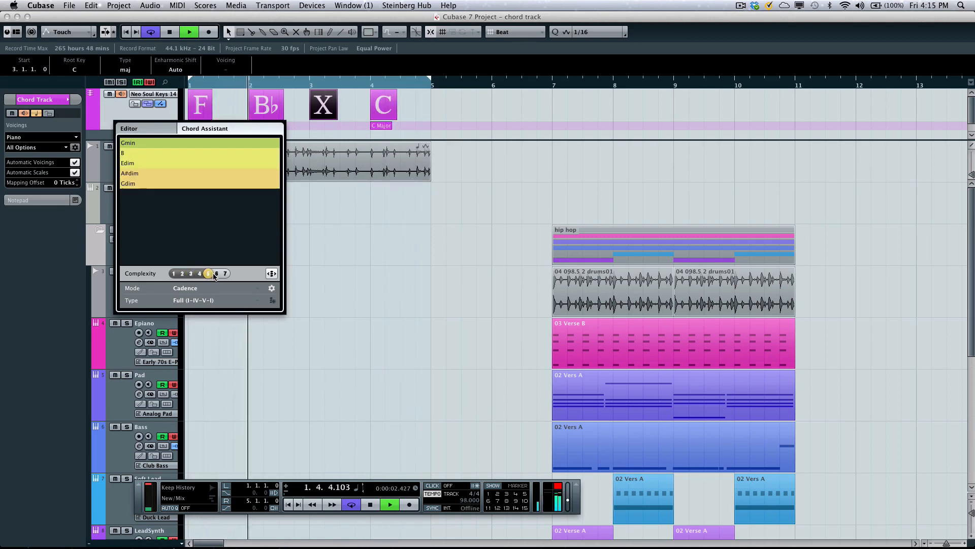
pyautogui.click(201, 274)
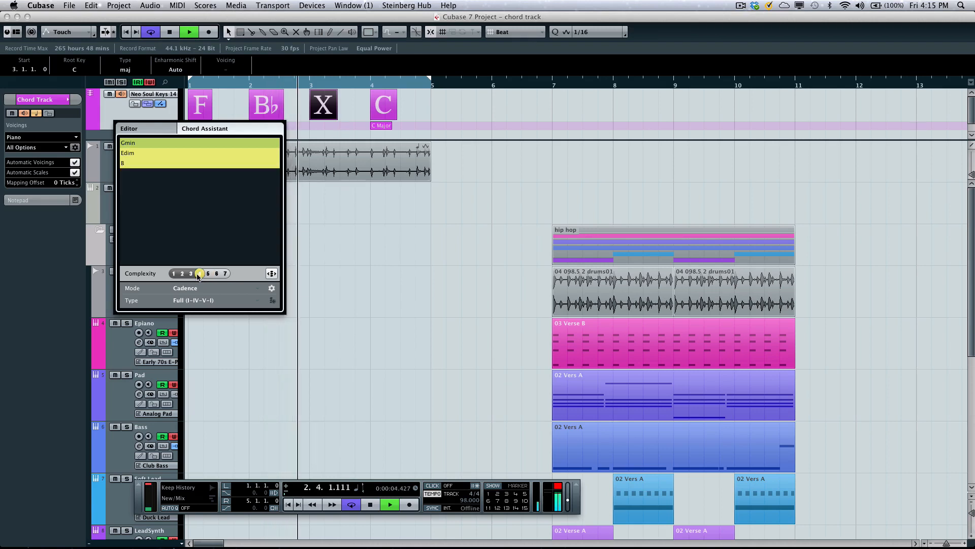
pyautogui.click(191, 274)
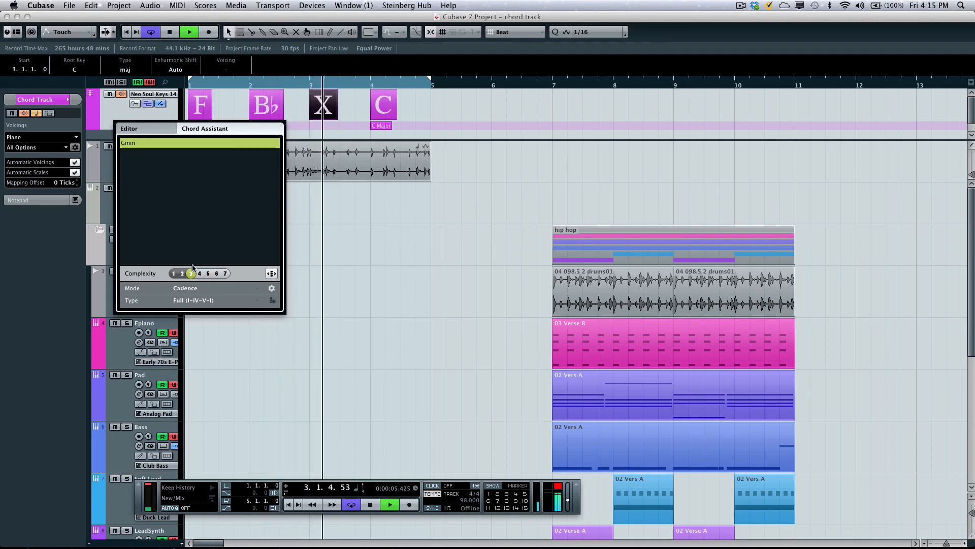
pyautogui.click(140, 145)
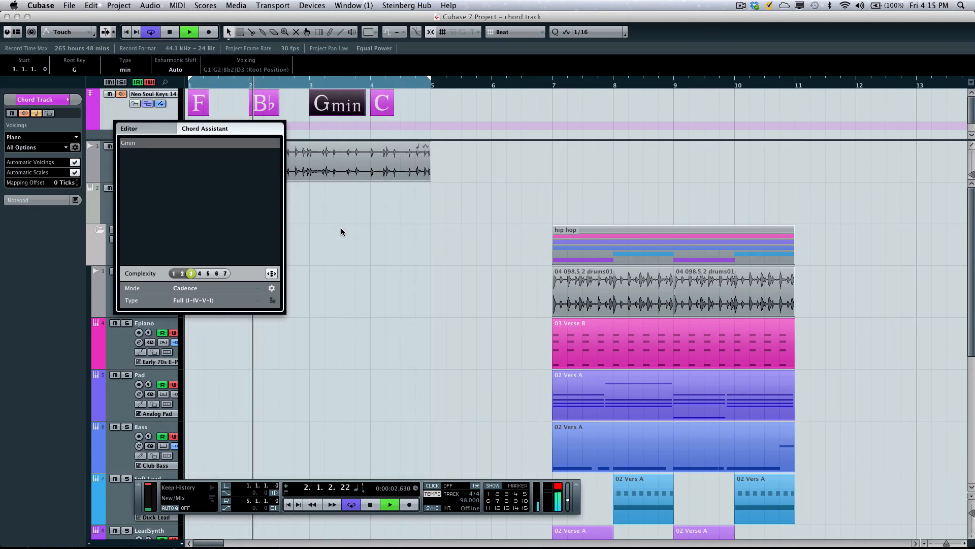
# - Add a 9 tension to the C chord at bar 4 and close the chord editor
pyautogui.press('Right')
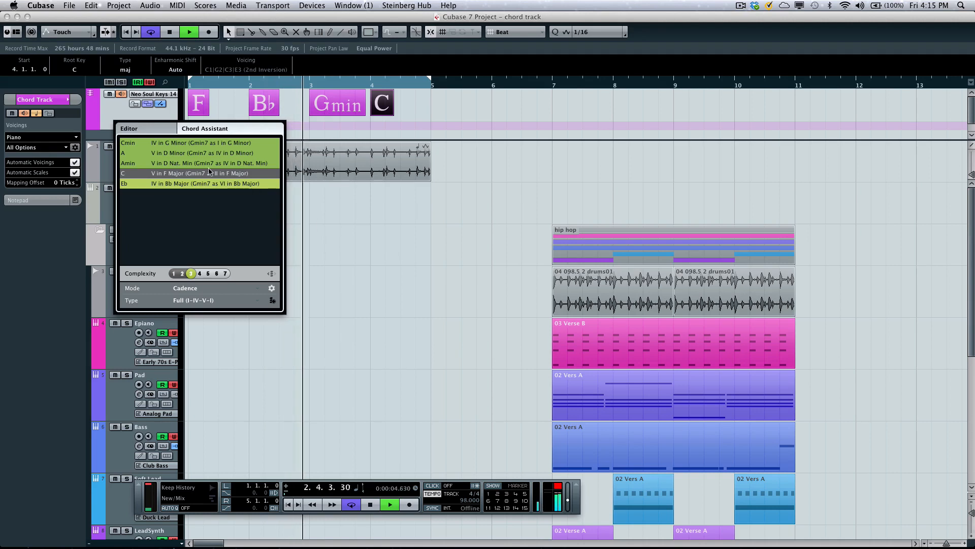
pyautogui.click(152, 130)
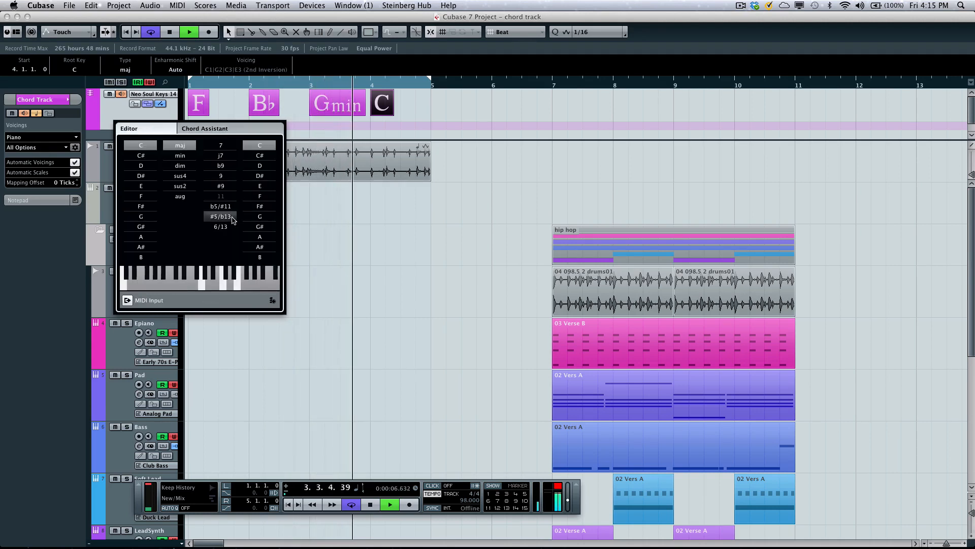
pyautogui.click(230, 177)
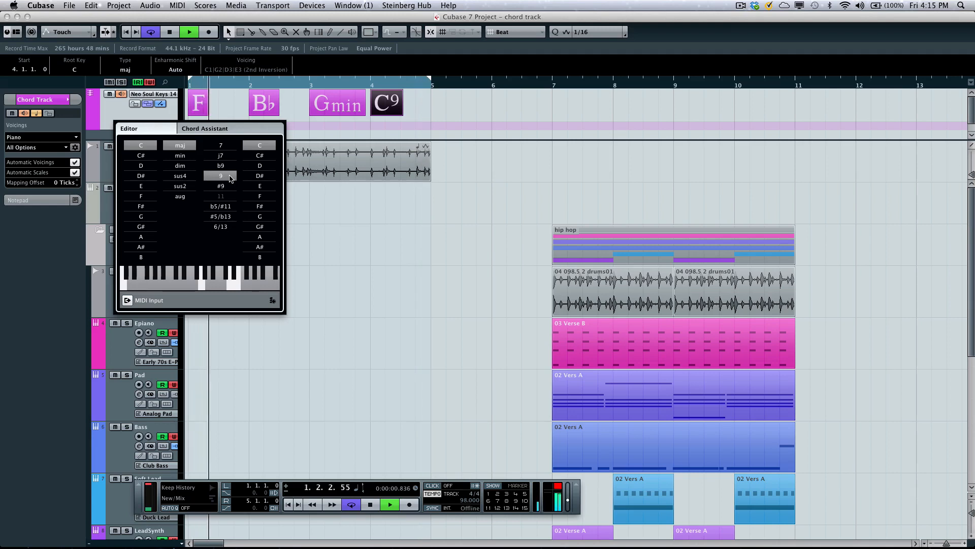
pyautogui.click(330, 199)
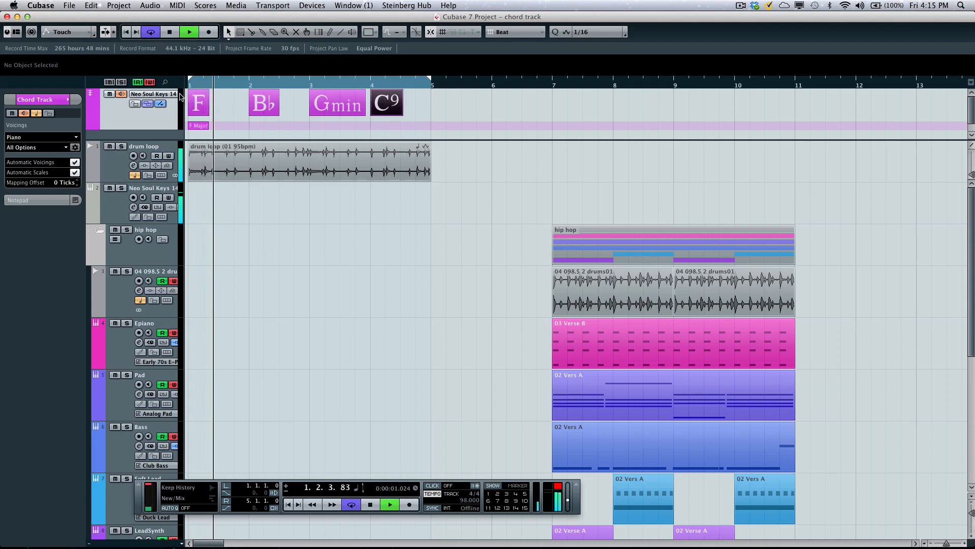
# - Try the 1st Inversion and 2nd Inversion voicings on the bar 1 F chord, then restore F1|F2|A2|C3 (Root Position)
pyautogui.click(197, 101)
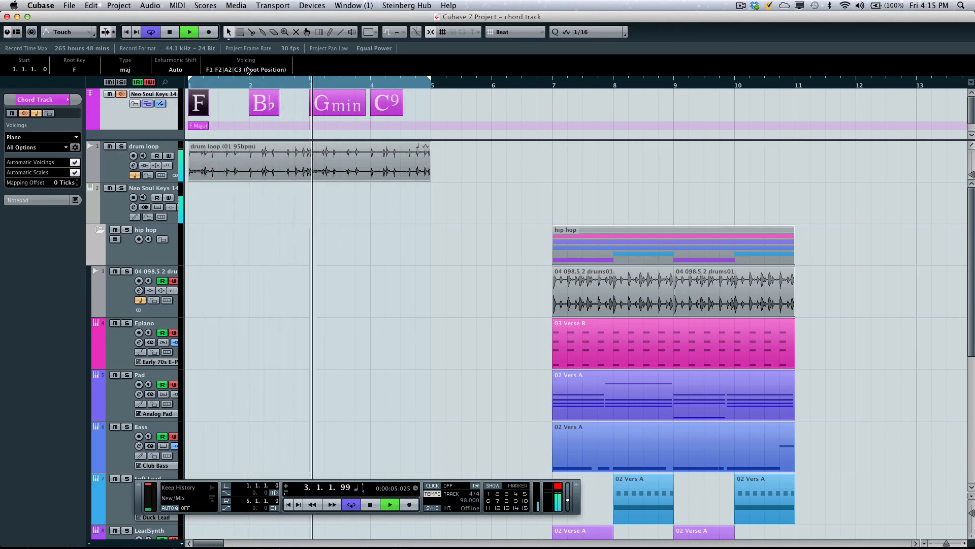
pyautogui.click(249, 69)
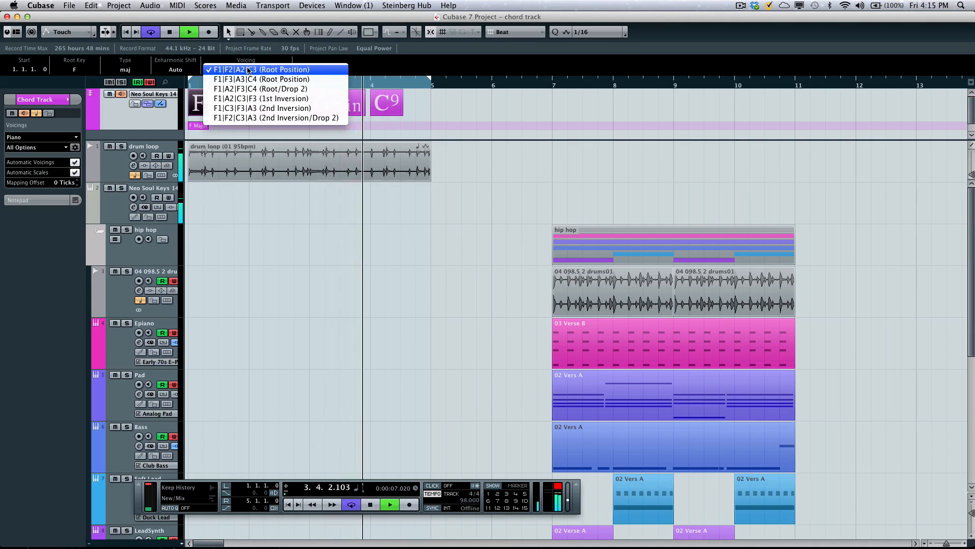
pyautogui.click(296, 99)
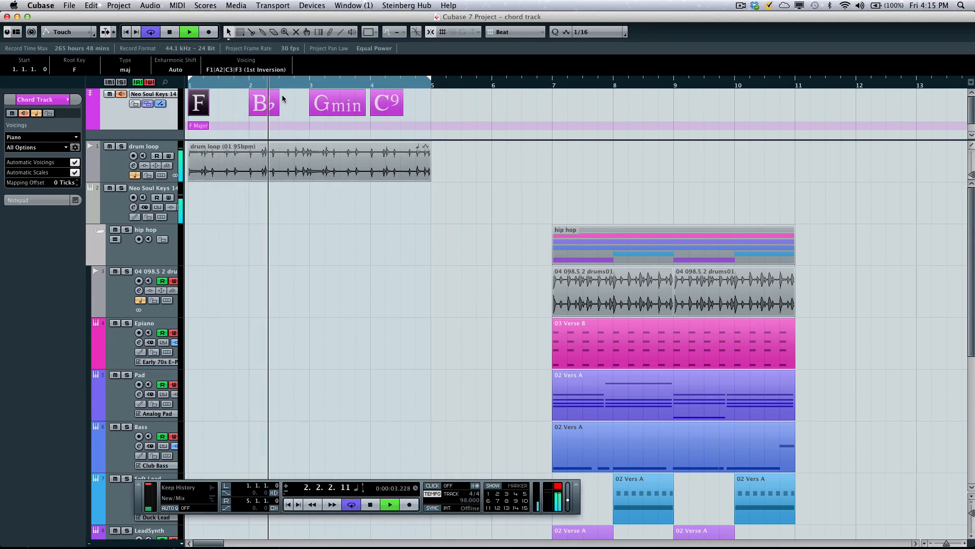
pyautogui.click(245, 70)
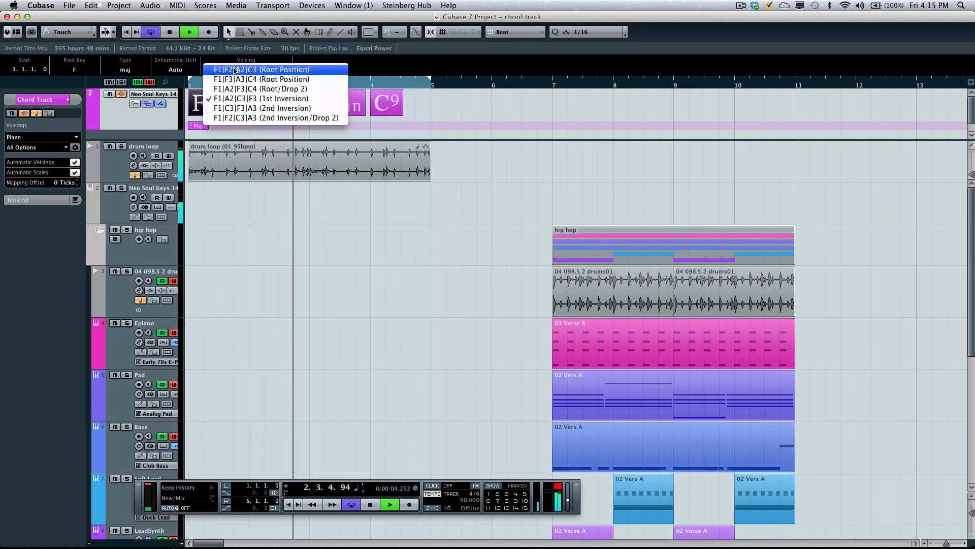
pyautogui.click(250, 108)
pyautogui.click(235, 70)
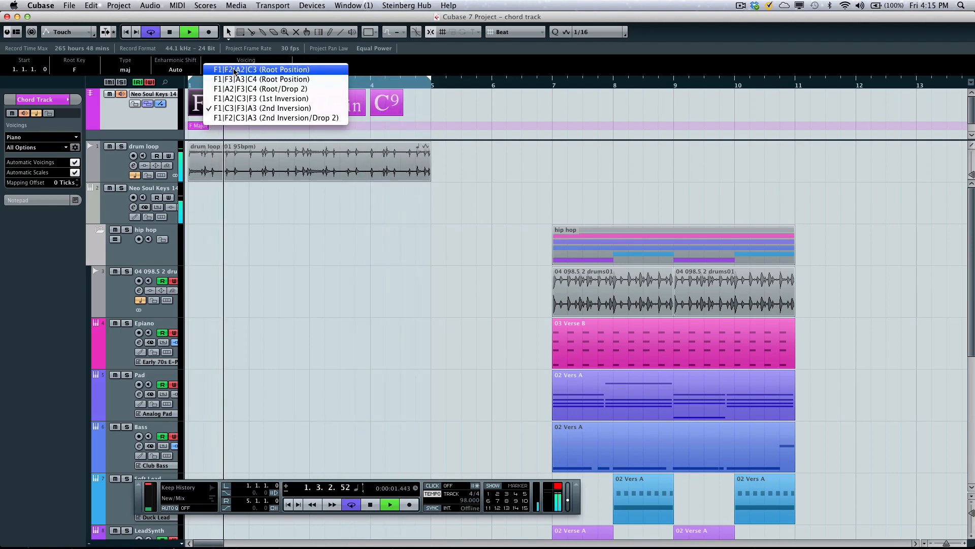
pyautogui.click(234, 70)
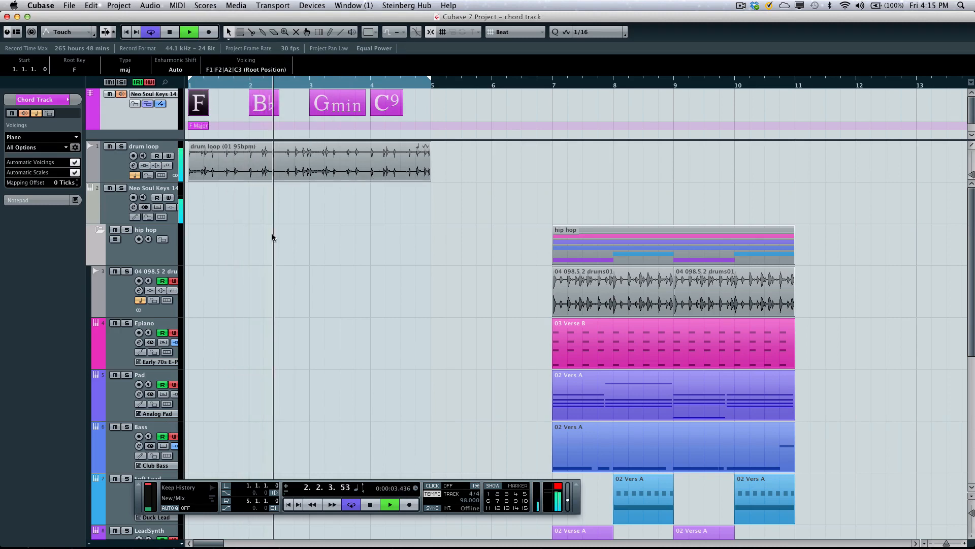
# - Stop playback and audition the Bb, F and C9 chord events and the F Major scale event individually
pyautogui.press('space')
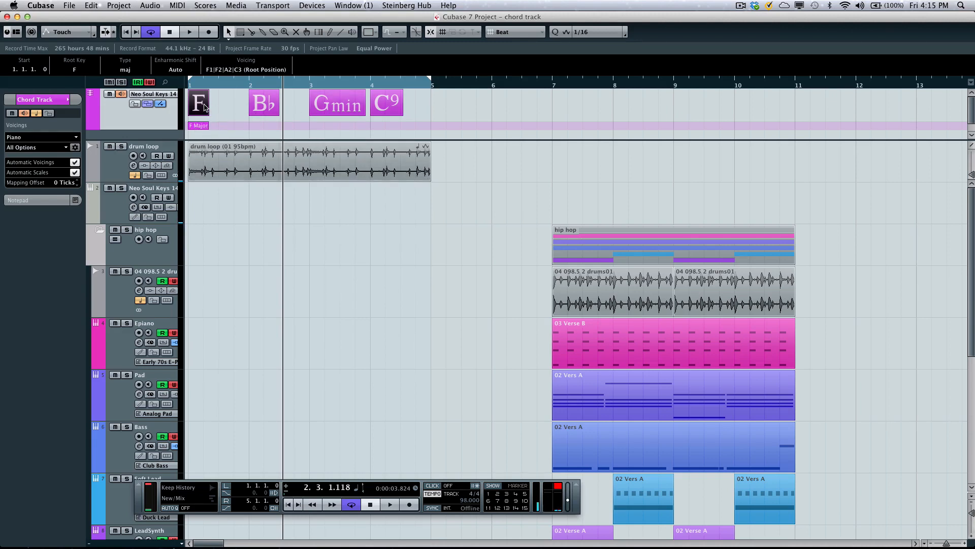
pyautogui.click(260, 107)
pyautogui.click(203, 108)
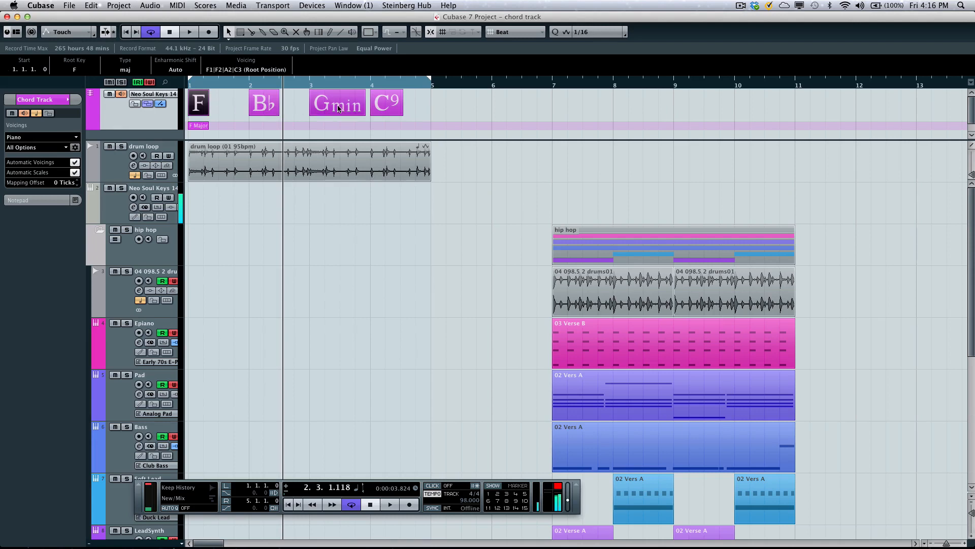
pyautogui.click(394, 109)
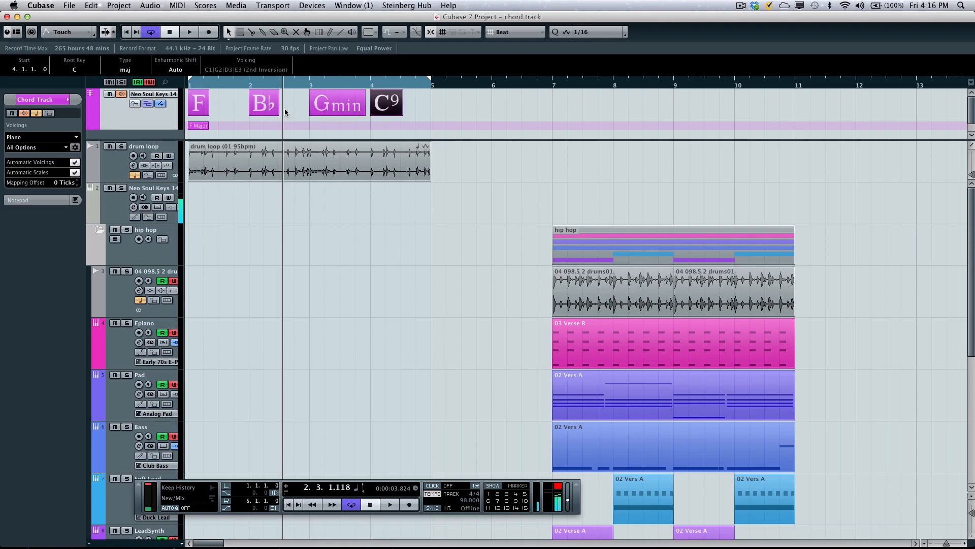
pyautogui.click(200, 126)
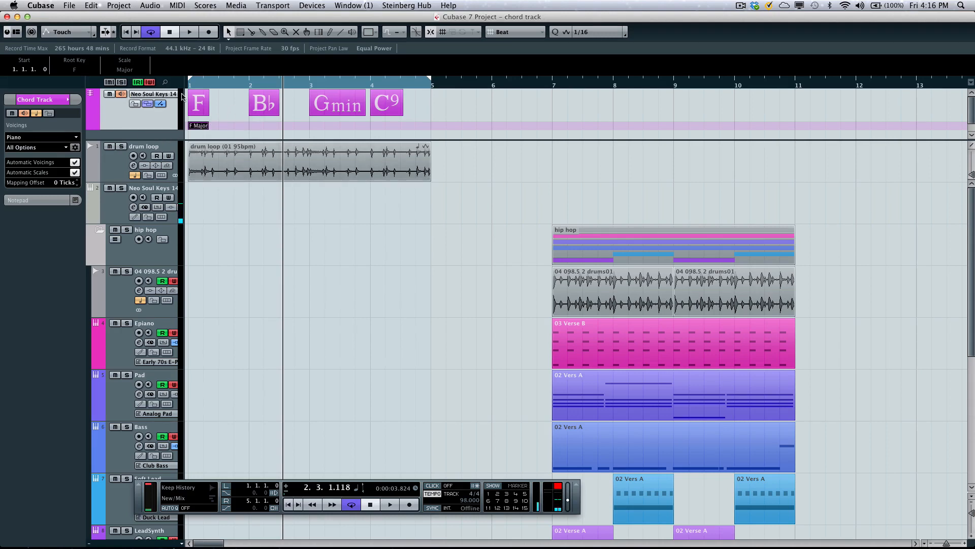
# - Play the loop from the start and try the chord track's Guitar voicings with the 3-String Triads and Modern Jazz subsets
pyautogui.press('space')
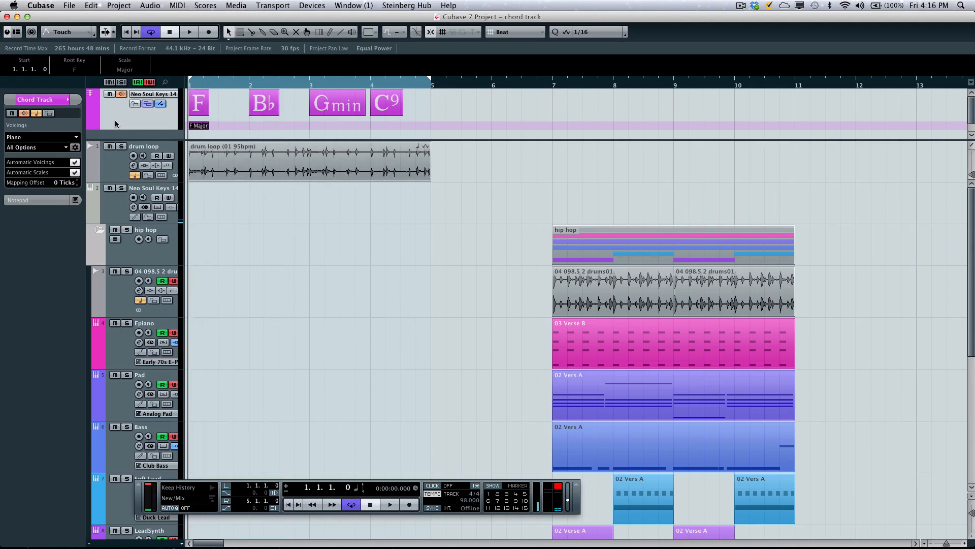
pyautogui.press('space')
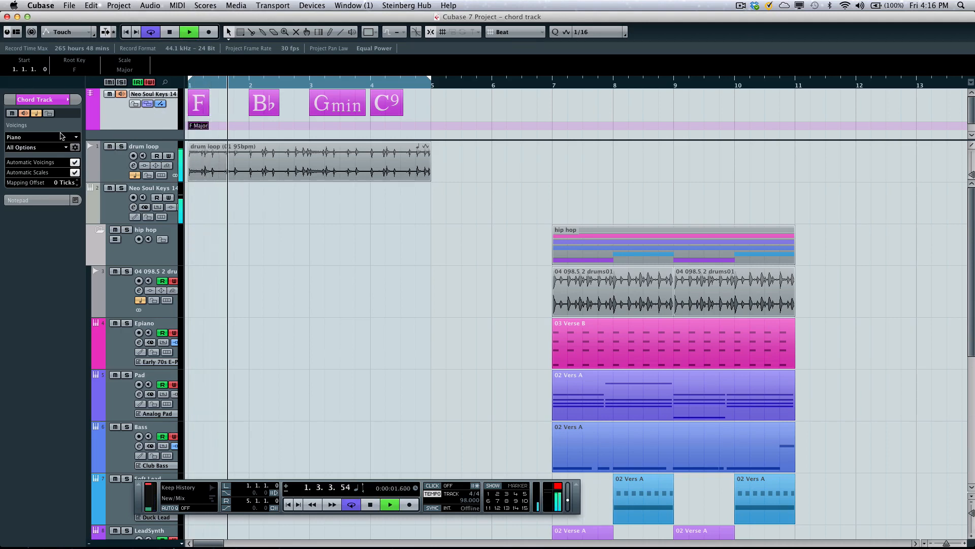
pyautogui.click(61, 136)
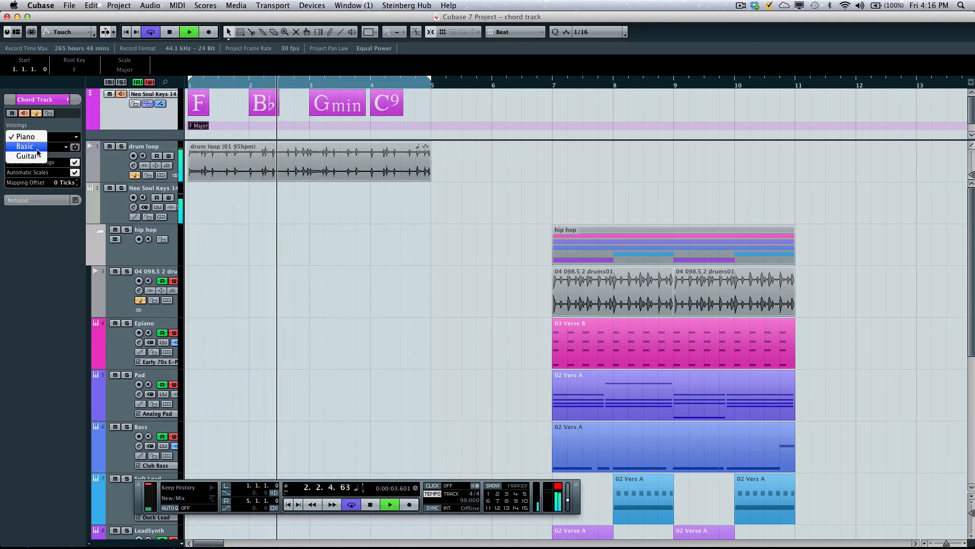
pyautogui.click(30, 156)
pyautogui.click(41, 147)
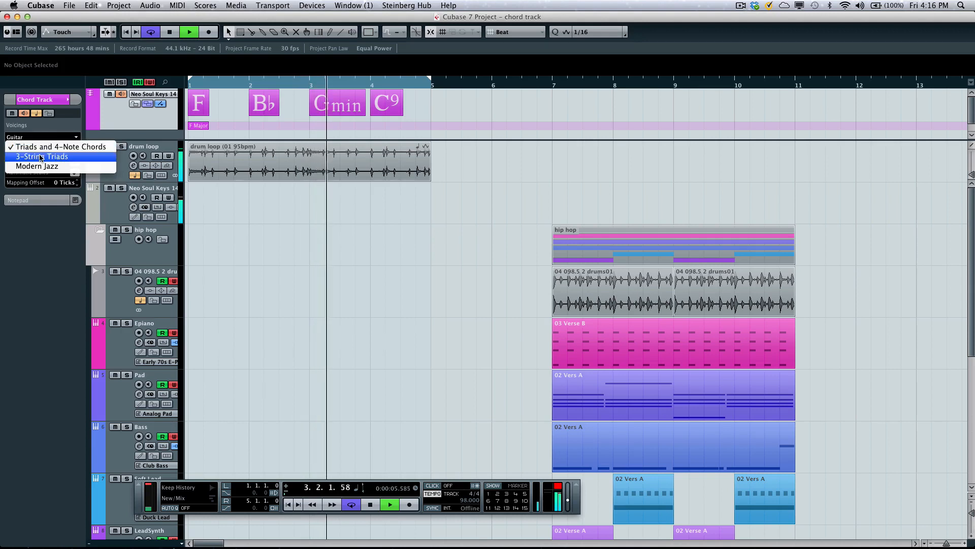
pyautogui.click(40, 157)
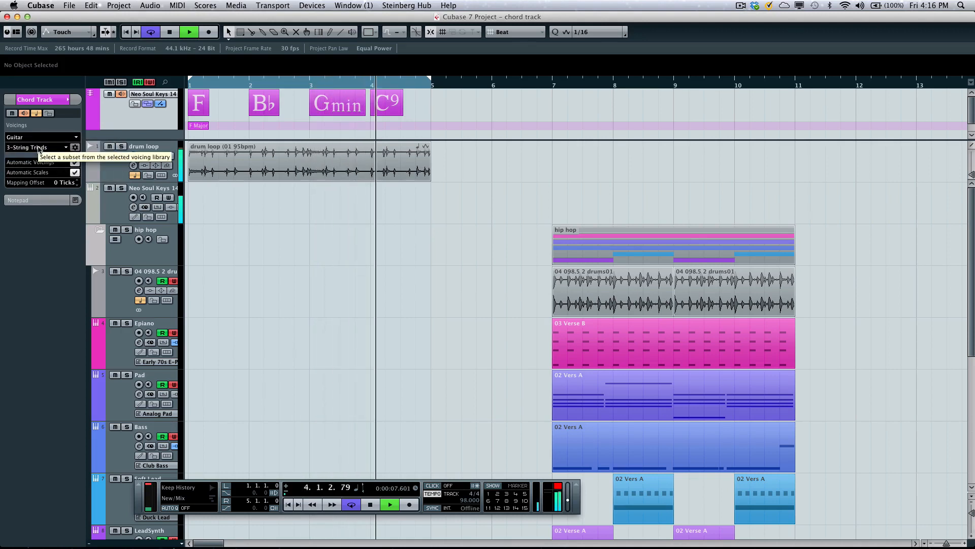
pyautogui.click(39, 147)
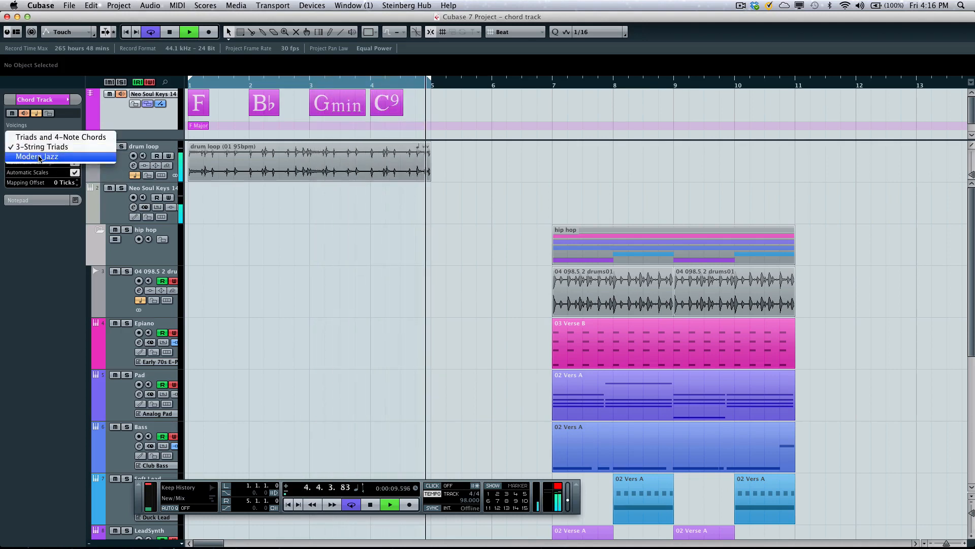
pyautogui.click(39, 157)
# - Switch the chord track voicings back to Piano, try Pop 1 and Altered Jazz, and settle on the Rock/Easy Jazz subset
pyautogui.click(38, 136)
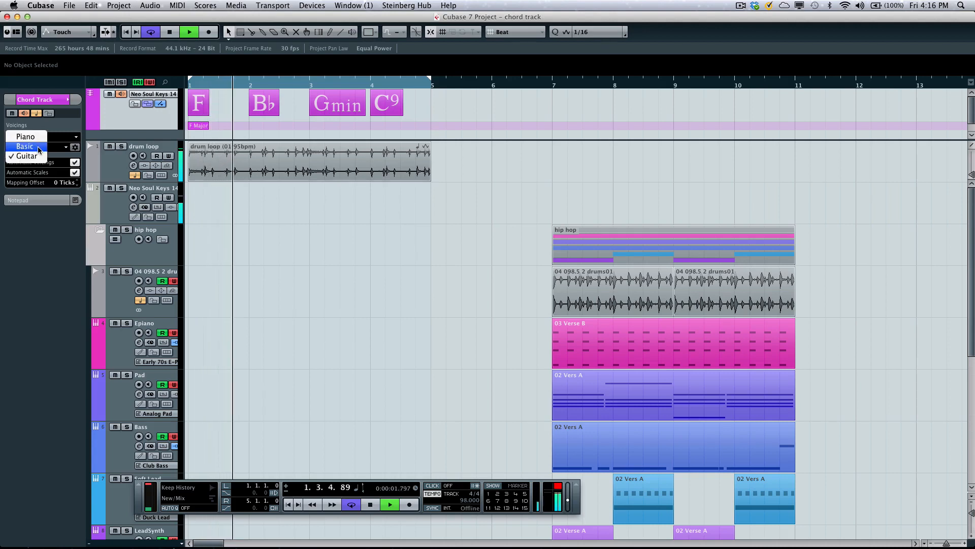
pyautogui.click(39, 148)
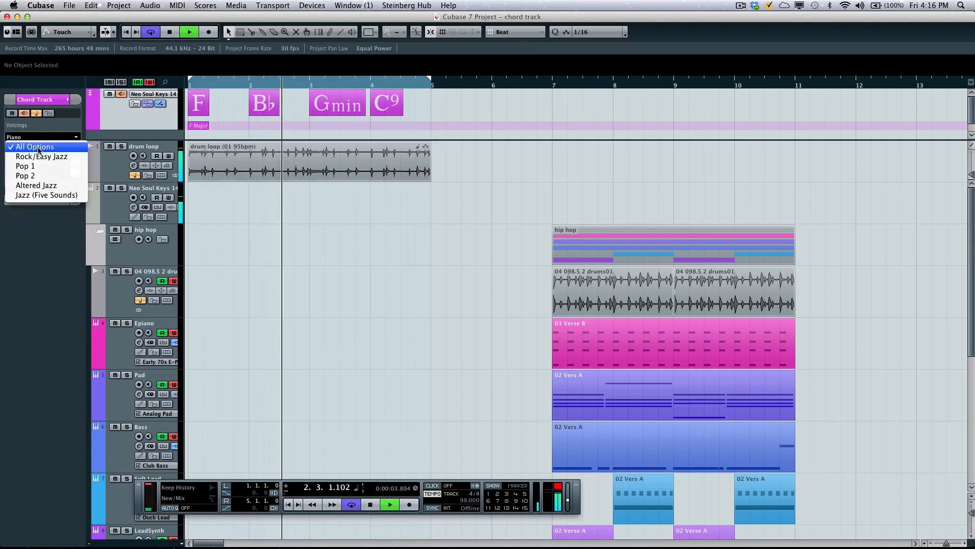
pyautogui.click(40, 166)
pyautogui.click(41, 147)
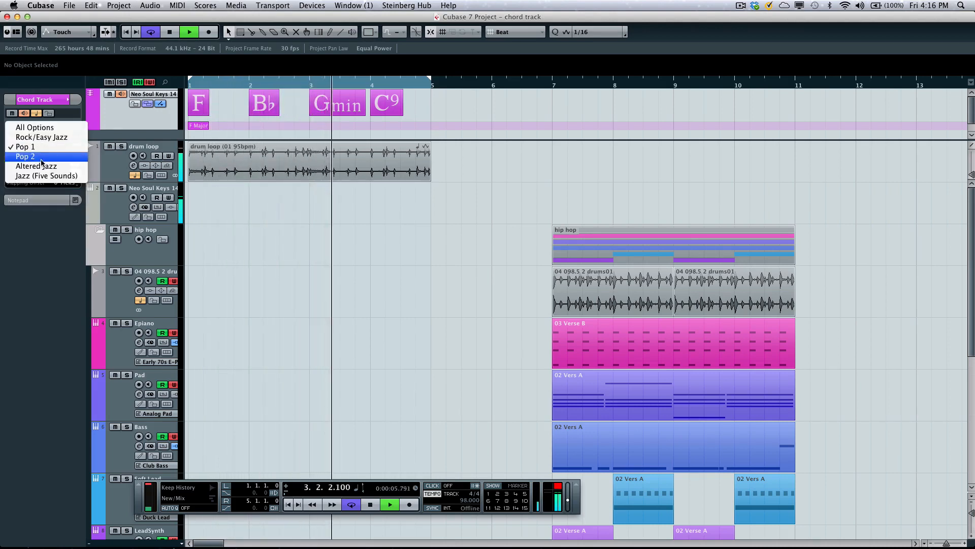
pyautogui.click(43, 166)
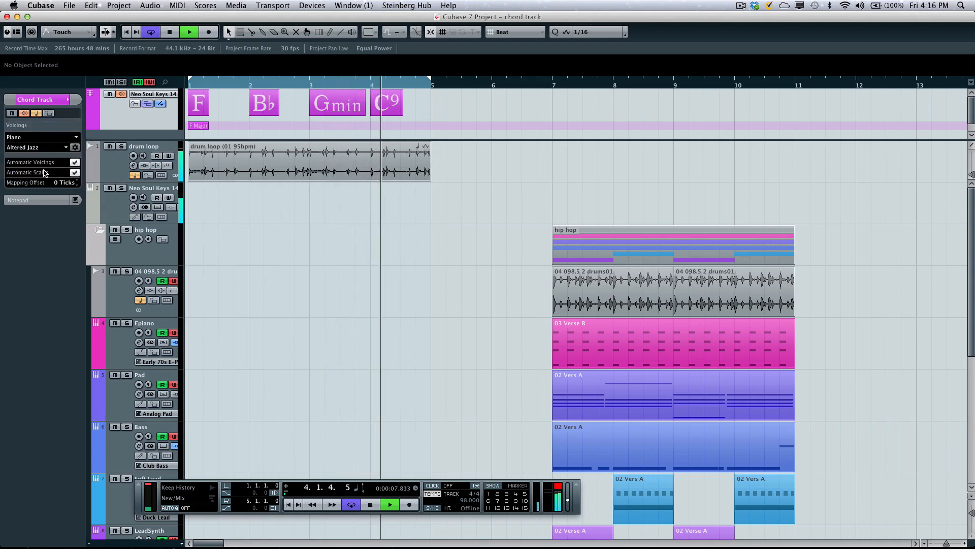
pyautogui.click(42, 147)
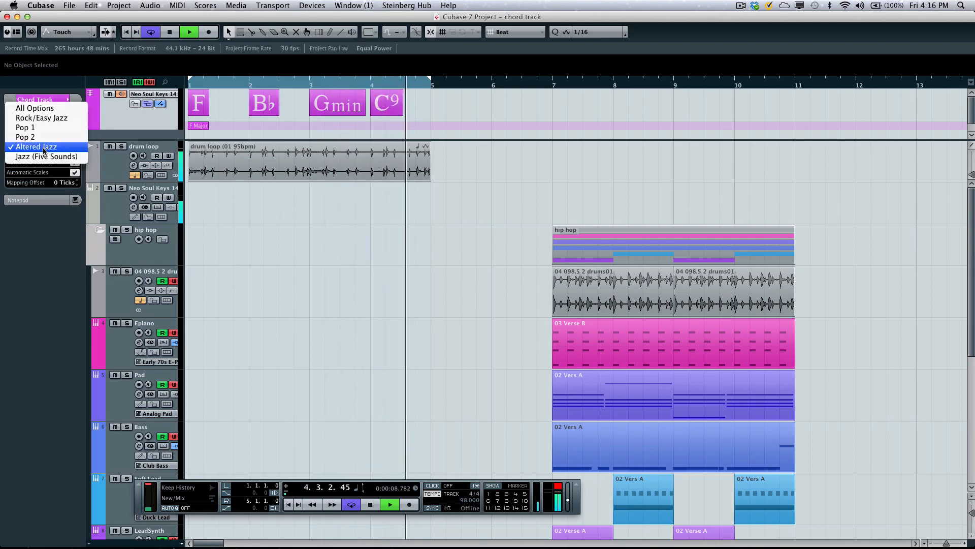
pyautogui.click(42, 117)
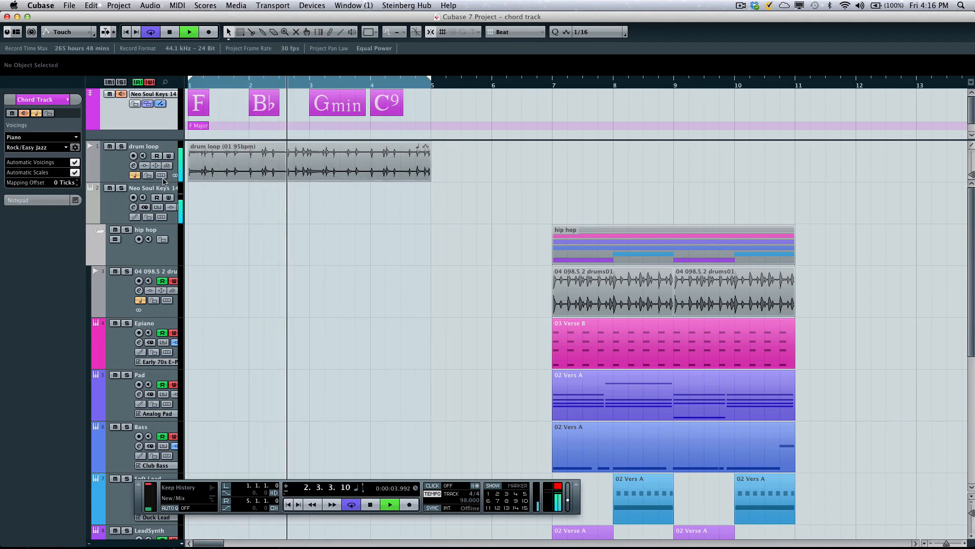
# - Convert the chord track's chords to MIDI on the Neo Soul Keys 14 track and stop playback
pyautogui.click(143, 207)
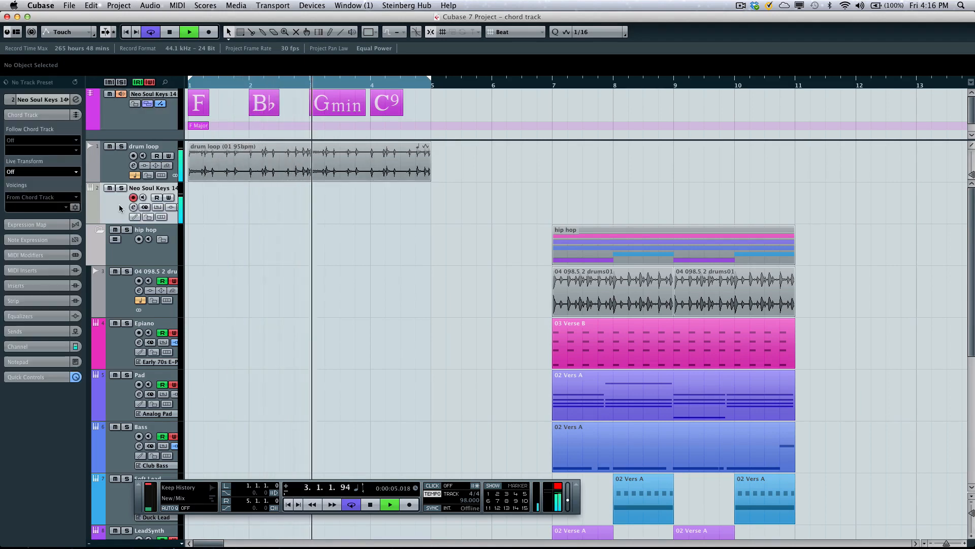
pyautogui.rightClick(249, 199)
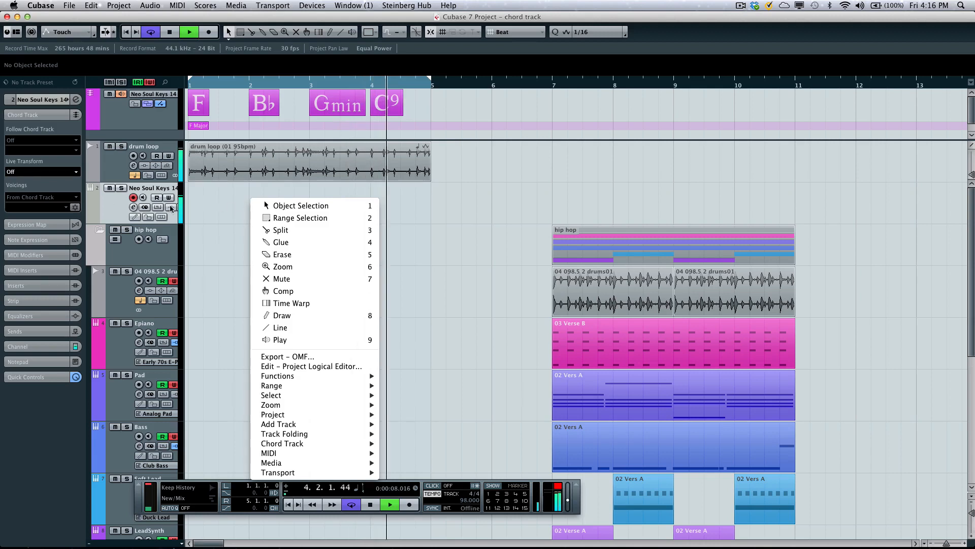
pyautogui.moveTo(324, 447)
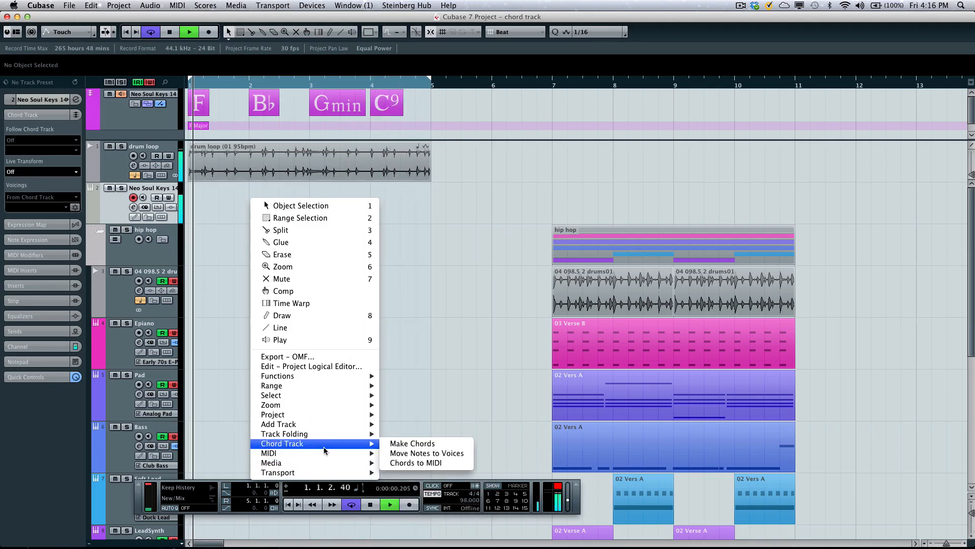
pyautogui.click(427, 463)
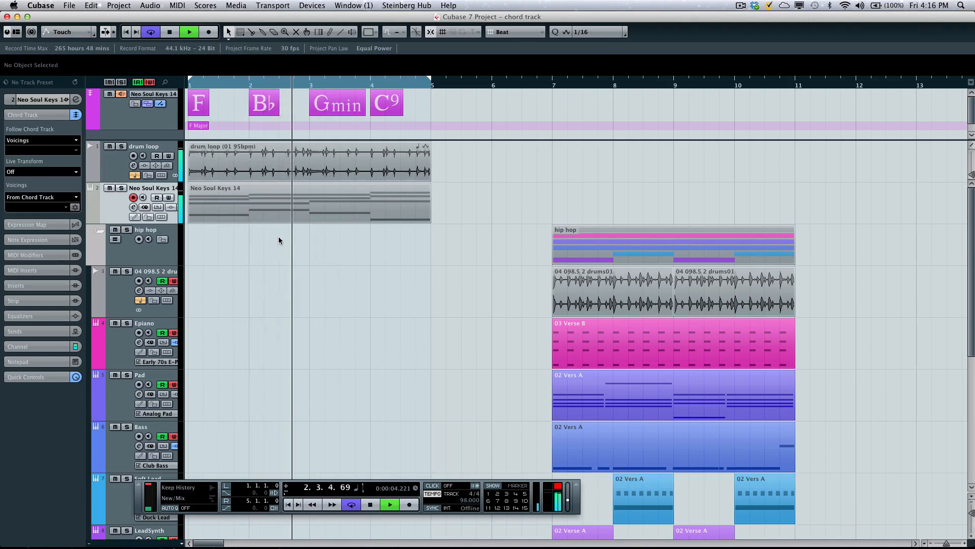
pyautogui.click(249, 188)
pyautogui.press('space')
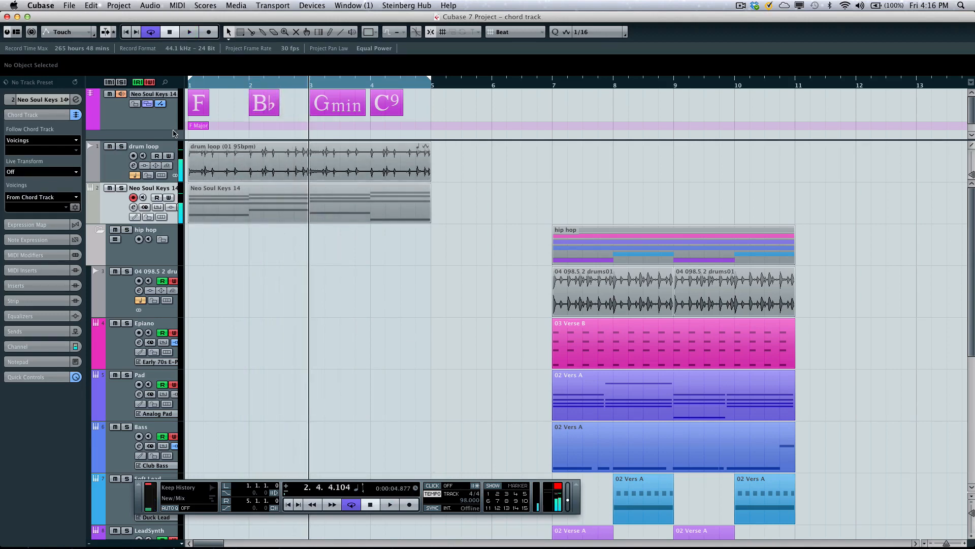
# - Mute the Neo Soul Keys 14 track and set the loop range to the hip hop folder part, bars 7 to 11
pyautogui.click(120, 100)
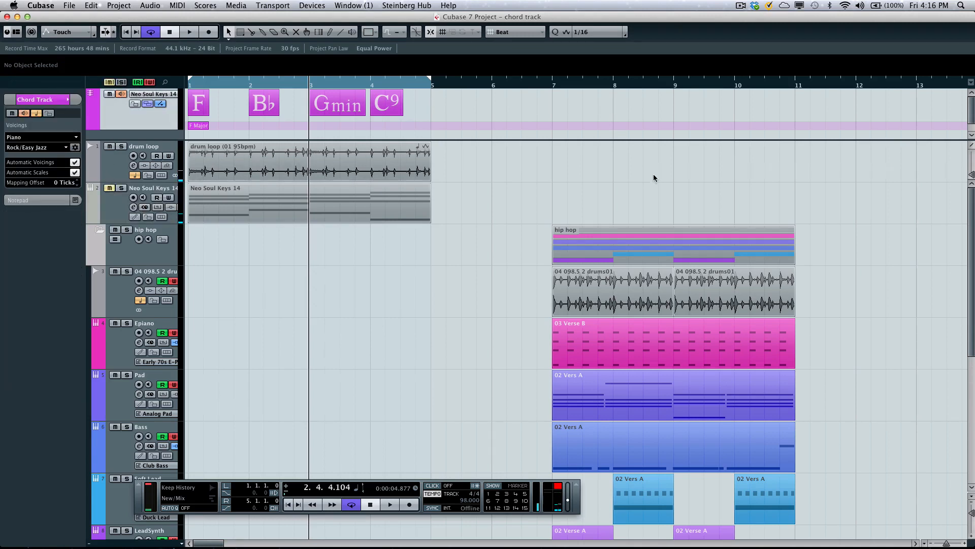
pyautogui.click(636, 249)
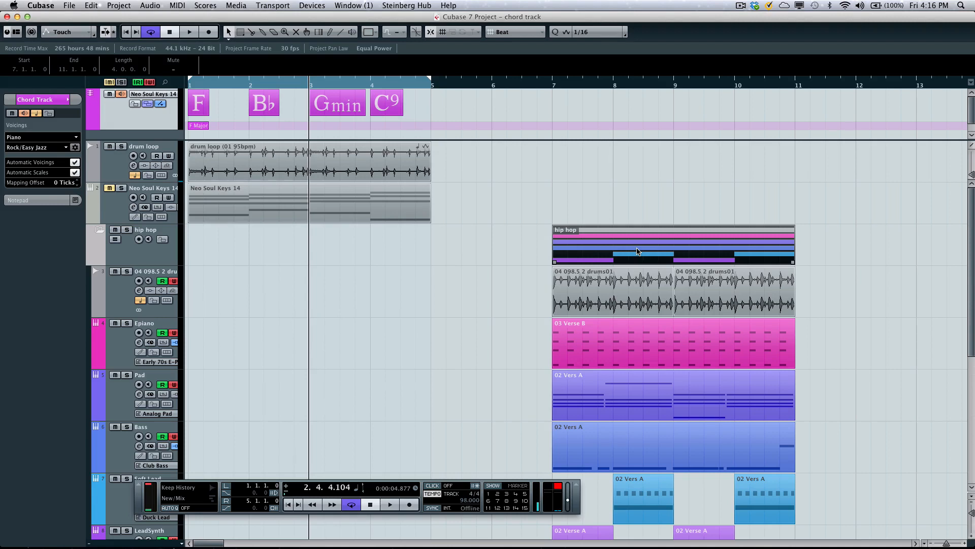
pyautogui.press('p')
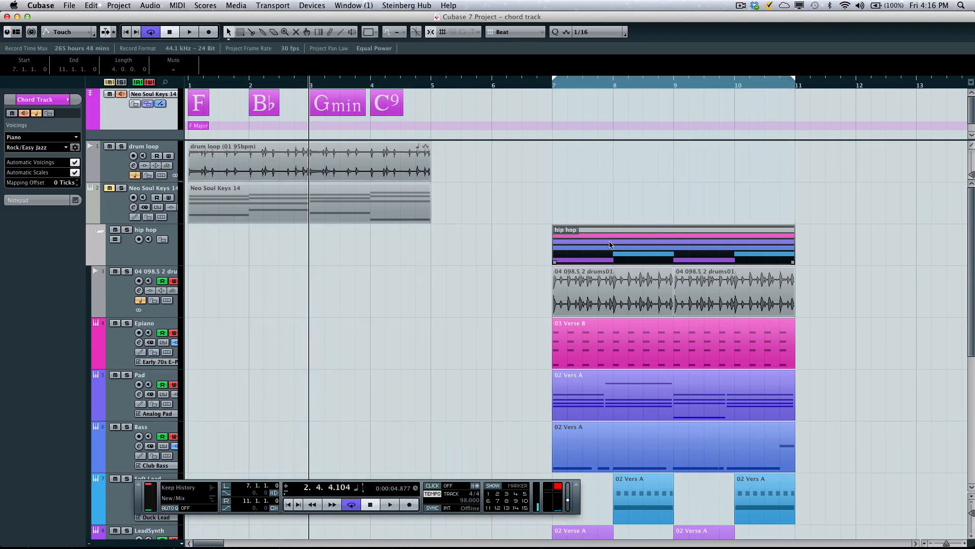
# - Select the hip hop tracks from Epiano to LeadSynth and make them follow the chord track in Chords mode
pyautogui.scroll(-4, 610, 244)
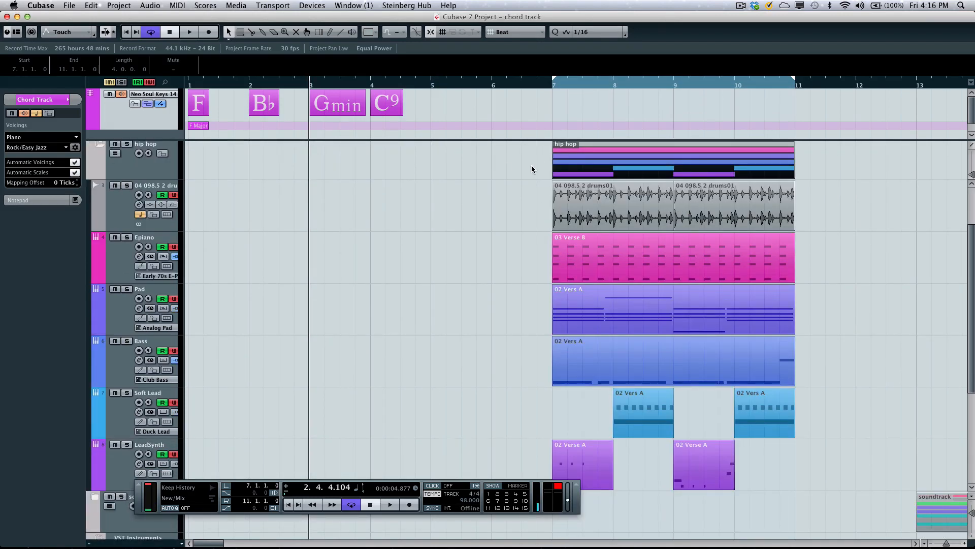
pyautogui.scroll(1, 532, 169)
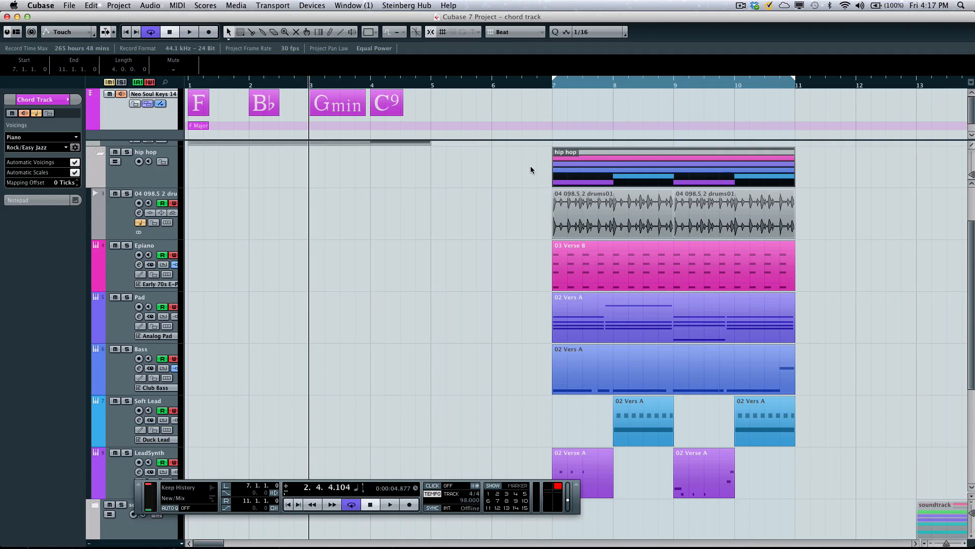
pyautogui.click(121, 269)
pyautogui.click(121, 320)
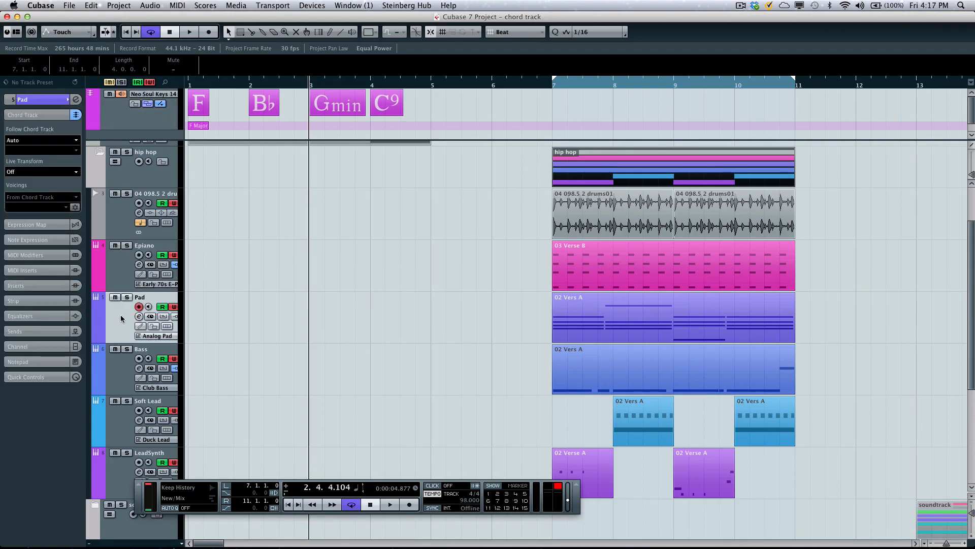
pyautogui.click(123, 281)
pyautogui.keyDown('shift'); pyautogui.click(124, 478); pyautogui.keyUp('shift')
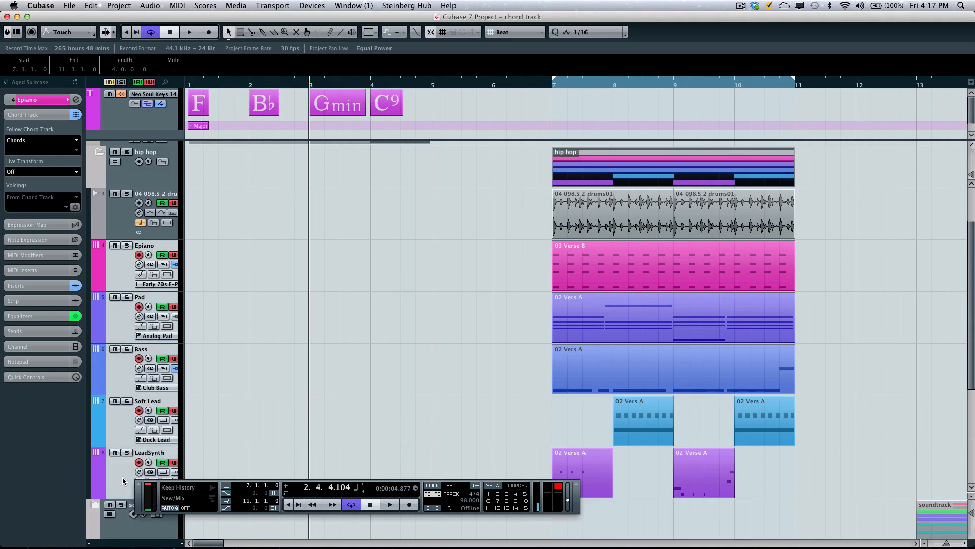
pyautogui.click(37, 140)
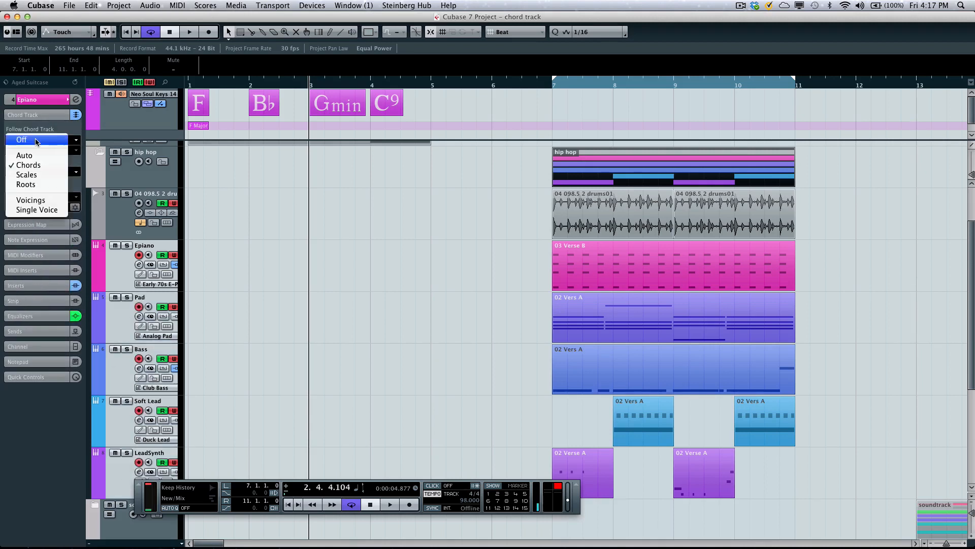
pyautogui.click(37, 166)
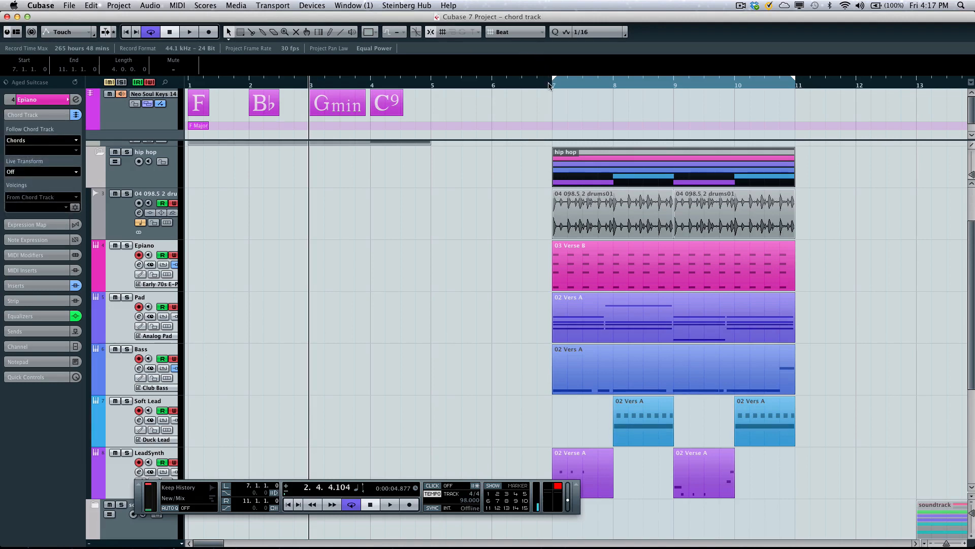
# - Draw a chord event at bar 7 on the chord track and define it as G minor
pyautogui.rightClick(559, 105)
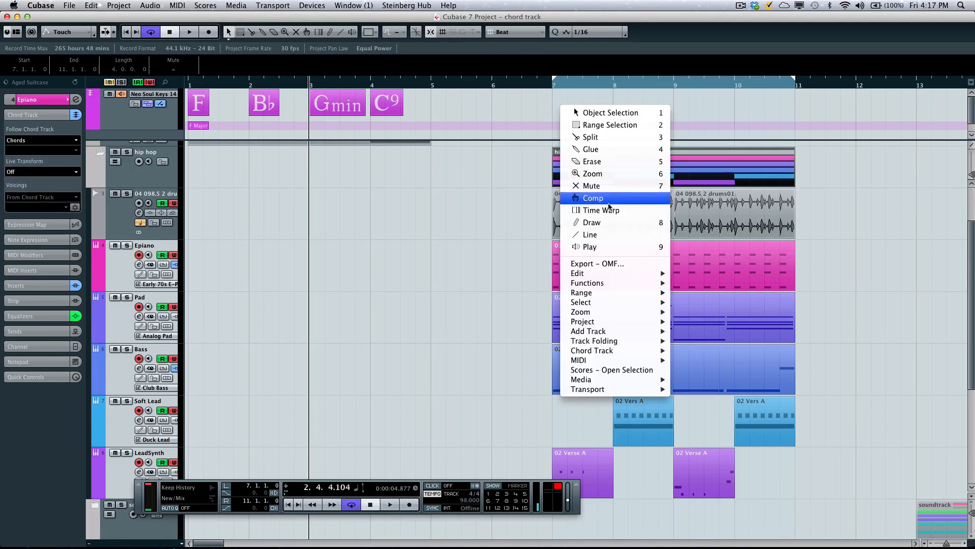
pyautogui.click(606, 223)
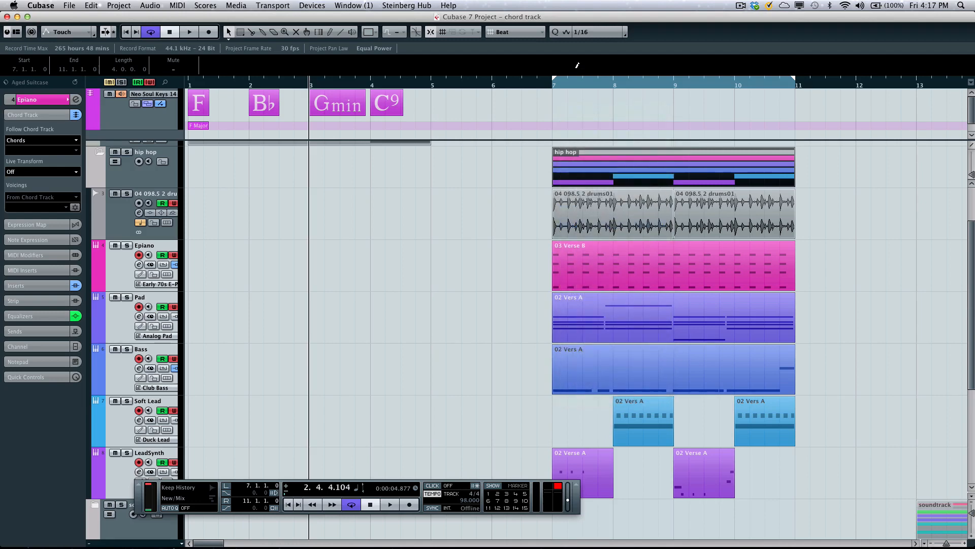
pyautogui.rightClick(559, 95)
pyautogui.click(572, 102)
pyautogui.doubleClick(570, 104)
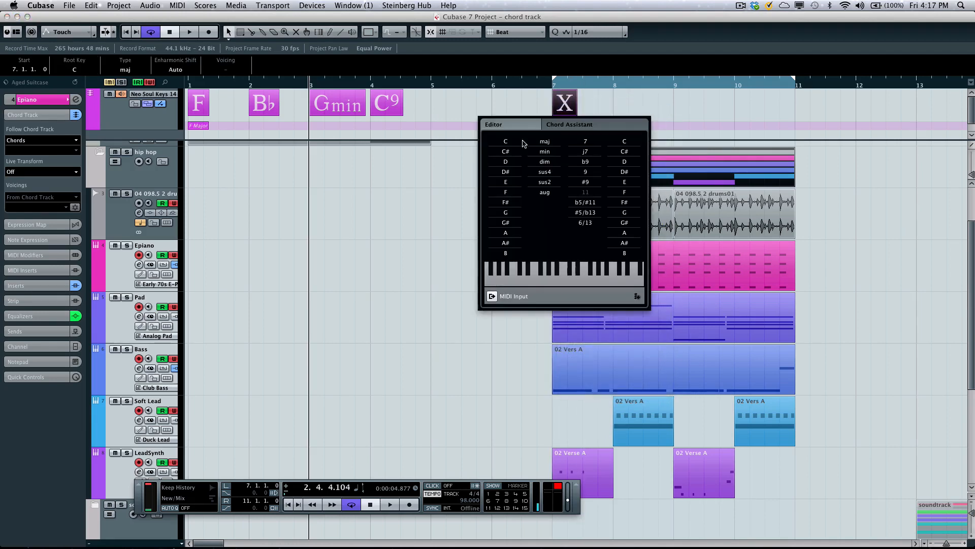
pyautogui.click(507, 212)
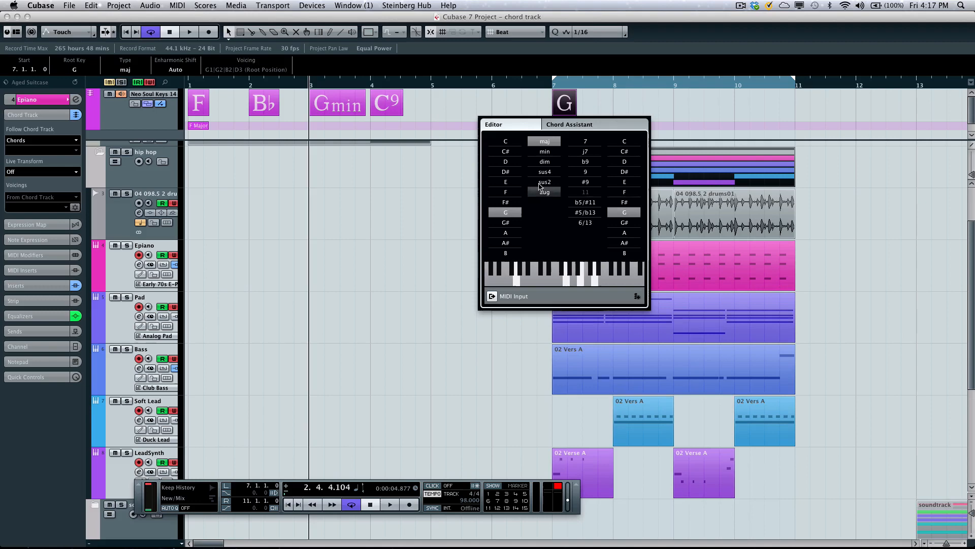
pyautogui.click(556, 156)
pyautogui.click(541, 93)
# - Start playback of the hip hop loop and add chords F at bar 8, Eb at bar 9 and F at bar 10
pyautogui.press('h')
pyautogui.press('h')
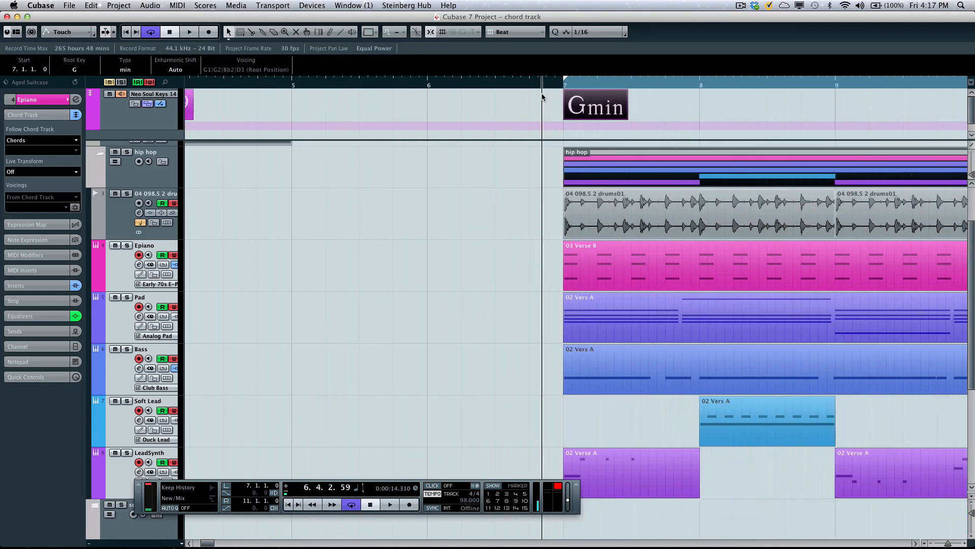
pyautogui.press('space')
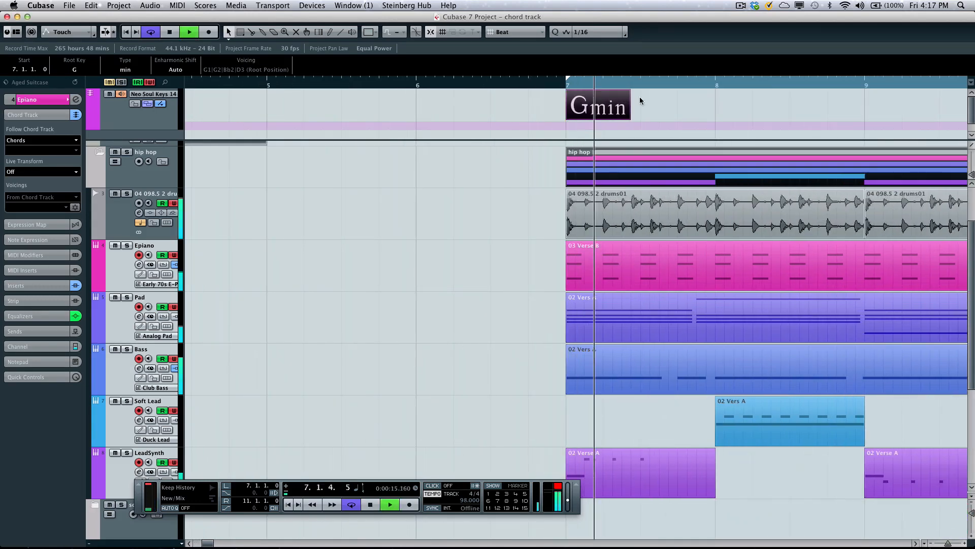
pyautogui.doubleClick(605, 110)
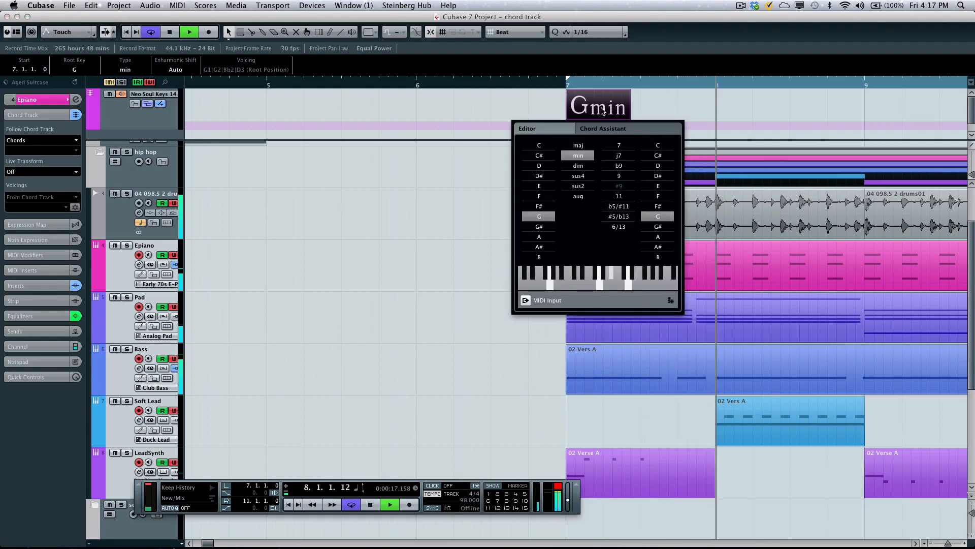
pyautogui.click(671, 300)
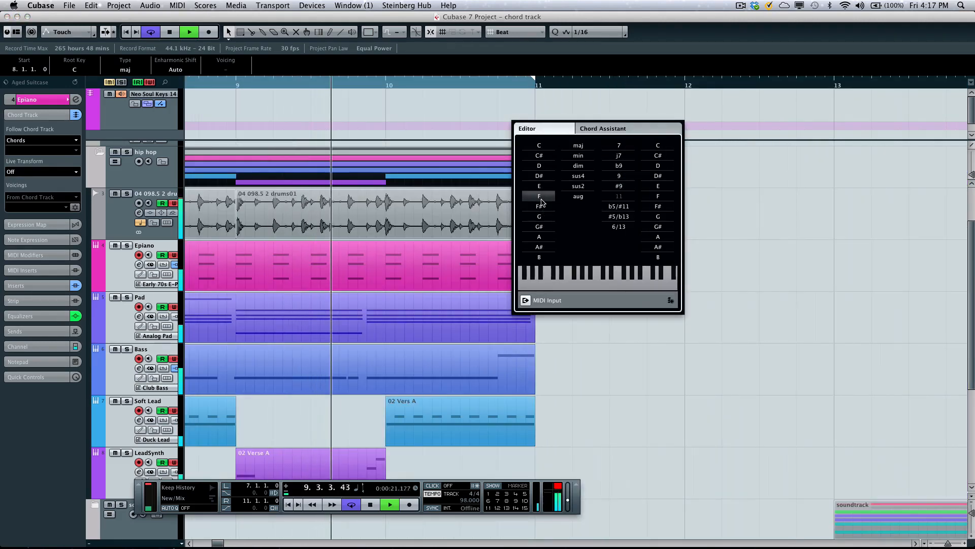
pyautogui.click(540, 197)
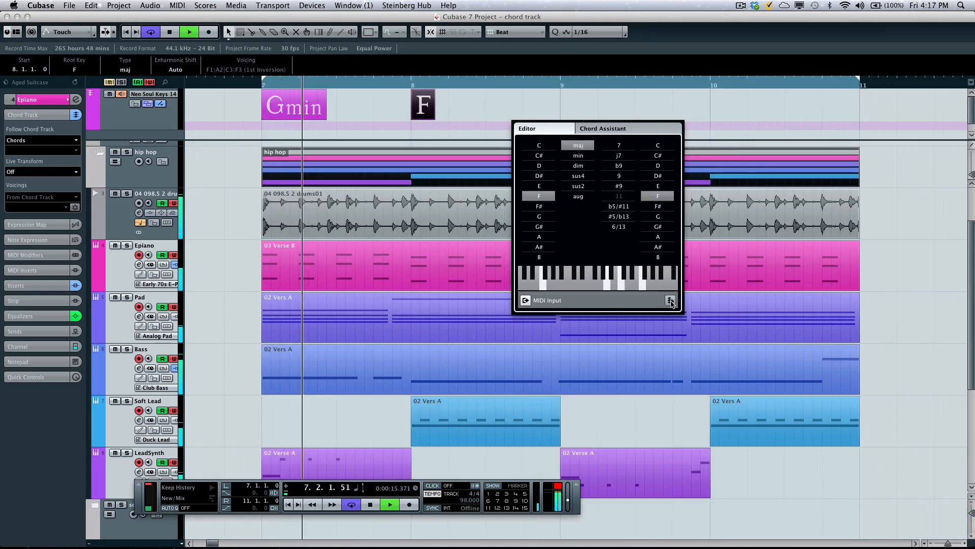
pyautogui.click(670, 302)
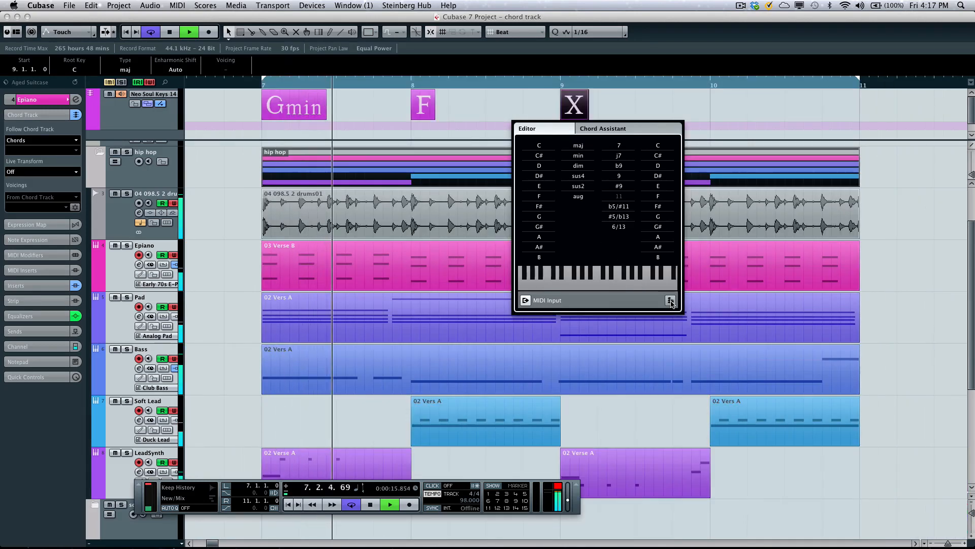
pyautogui.click(541, 176)
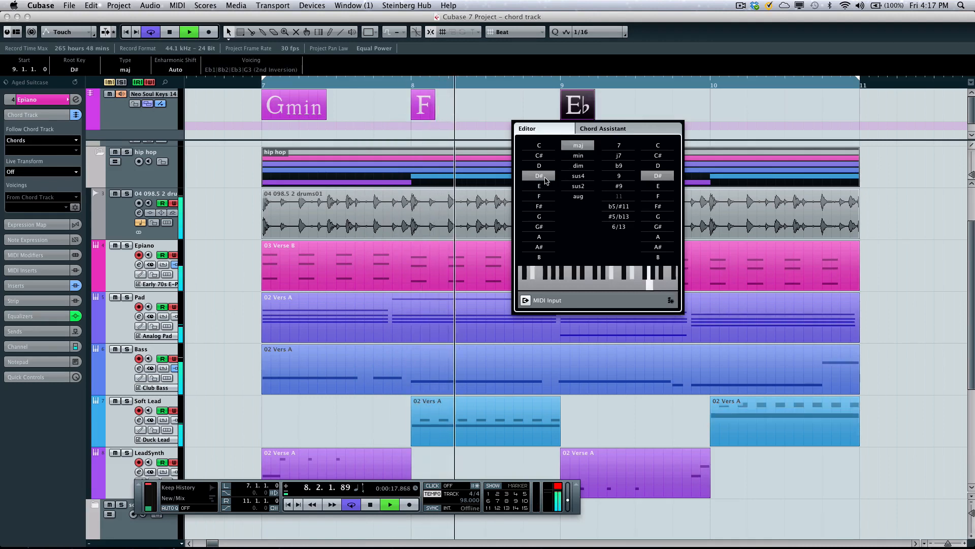
pyautogui.click(671, 301)
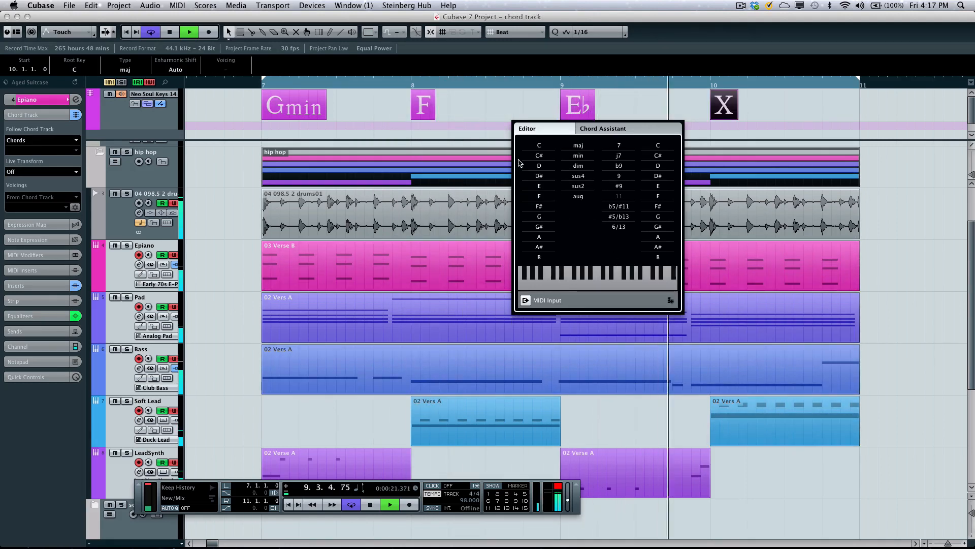
pyautogui.click(541, 197)
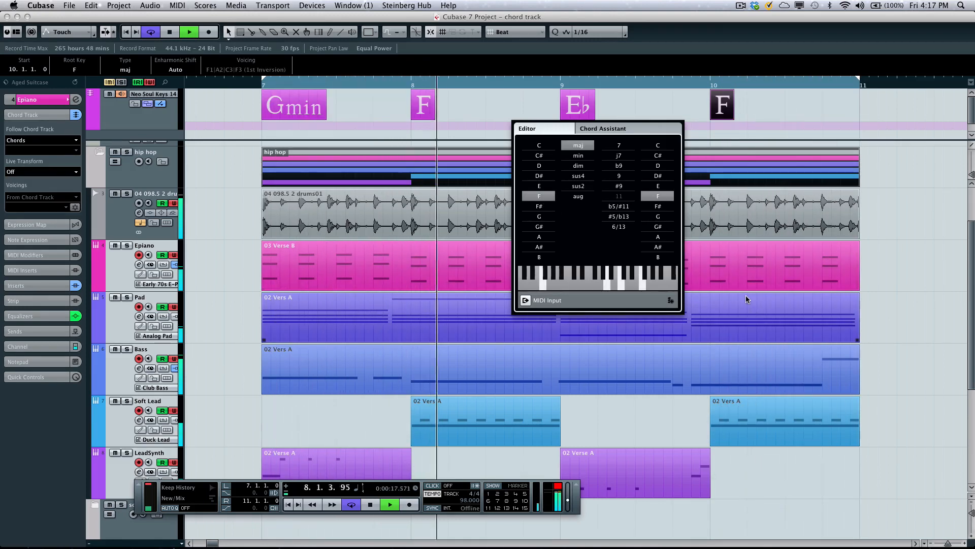
# - Audition G and A major as the bar 10 chord, and return it to F major
pyautogui.click(542, 217)
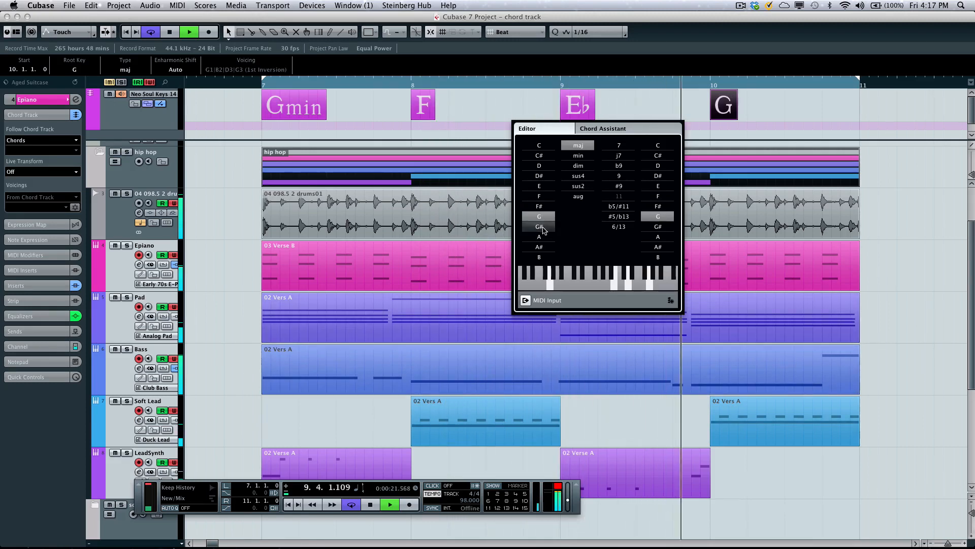
pyautogui.click(541, 236)
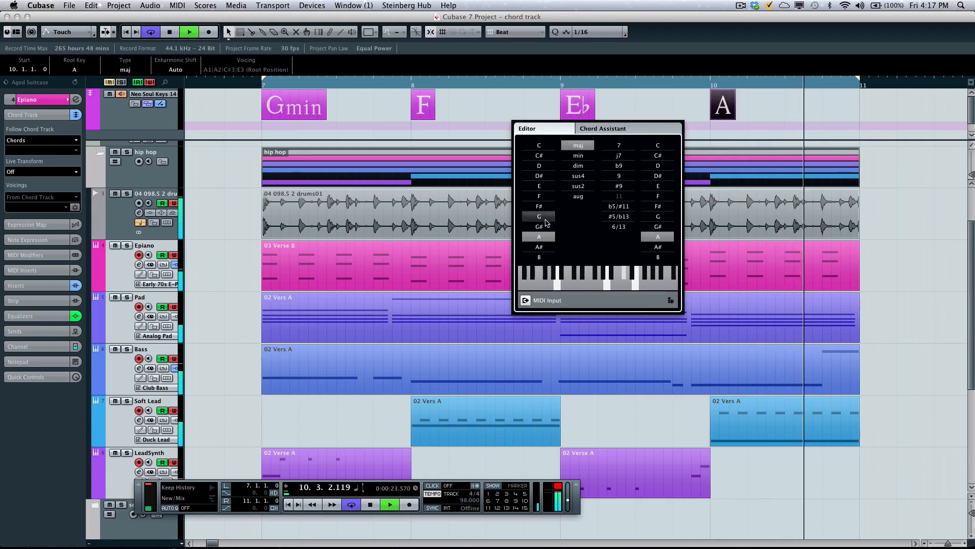
pyautogui.click(542, 217)
pyautogui.click(541, 196)
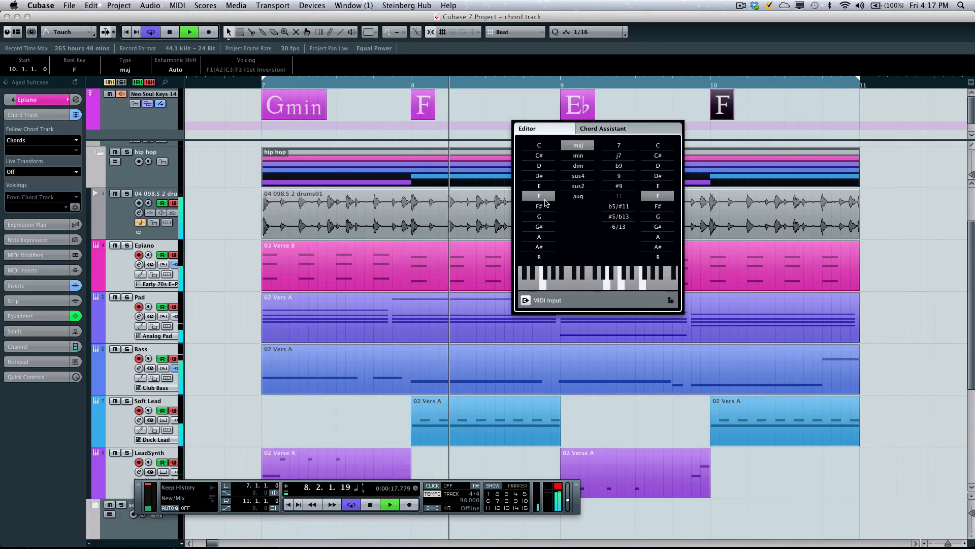
# - Close the chord editor, stop playback, and collapse the hip hop folder with its part muted
pyautogui.click(502, 104)
pyautogui.press('space')
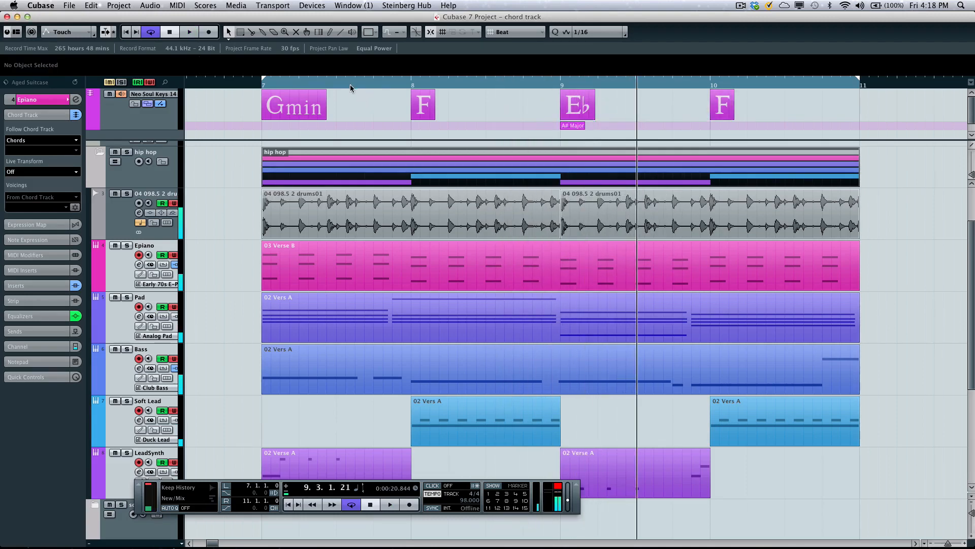
pyautogui.click(97, 153)
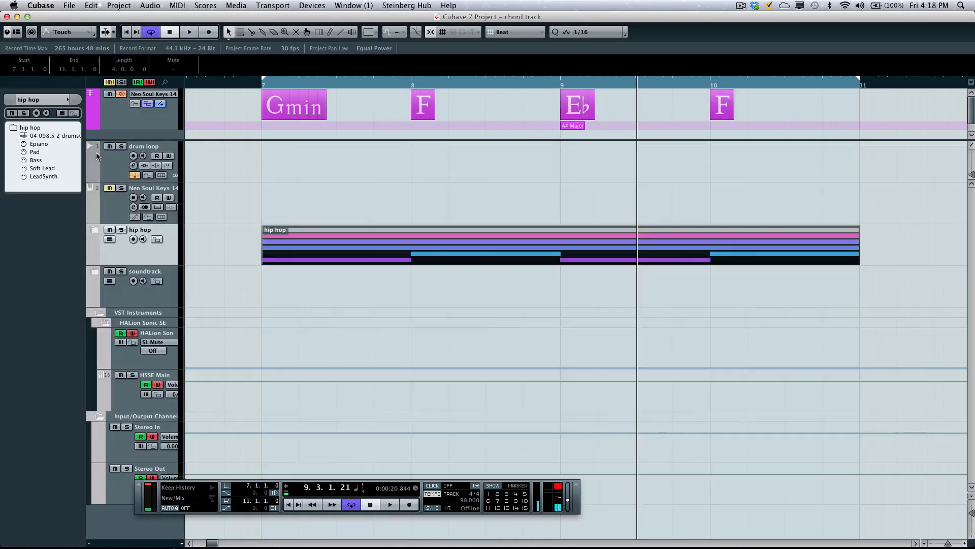
pyautogui.moveTo(344, 81); pyautogui.dragTo(337, 49)
# - Loop the soundtrack folder part from bar 13 to 25, play it, and expand the soundtrack folder's tracks
pyautogui.click(530, 289)
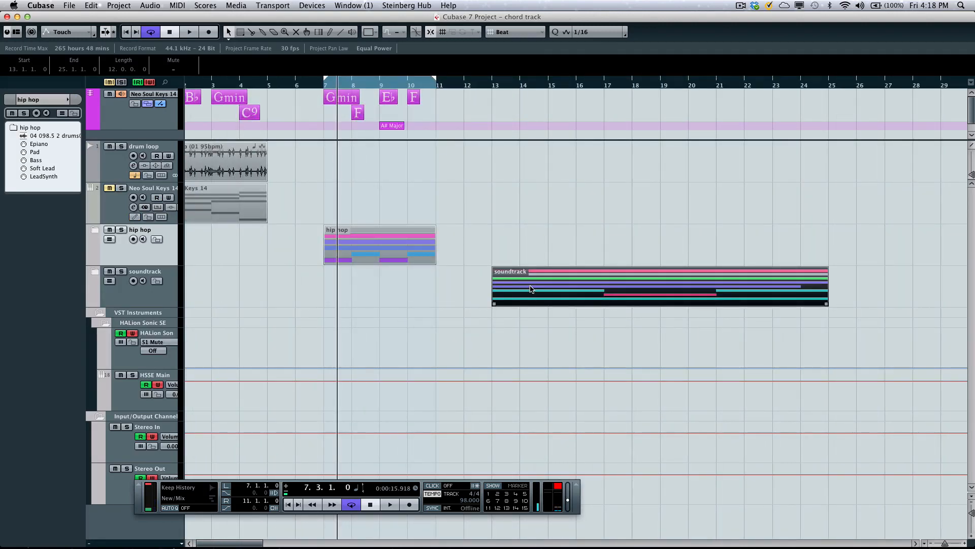
pyautogui.press('p')
pyautogui.moveTo(483, 83); pyautogui.dragTo(490, 88)
pyautogui.press('space')
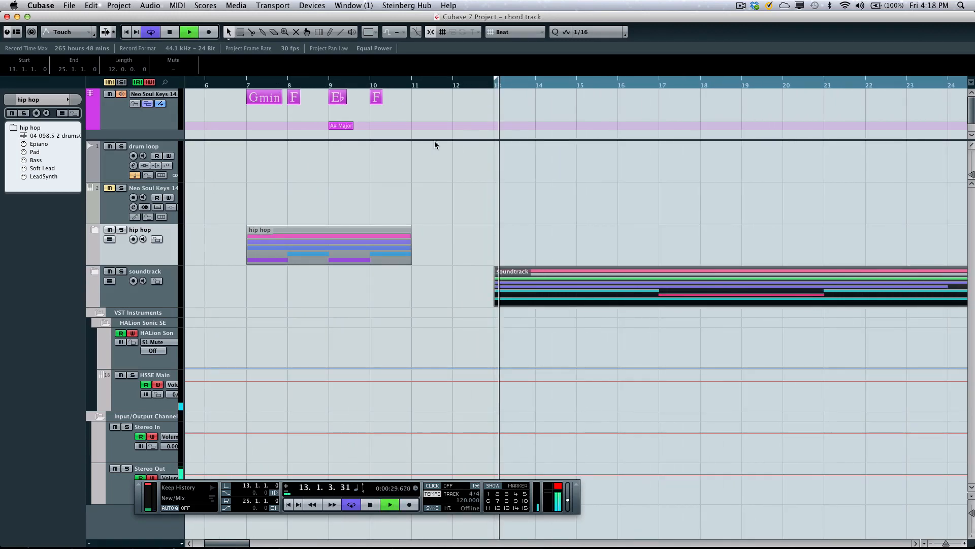
pyautogui.click(94, 273)
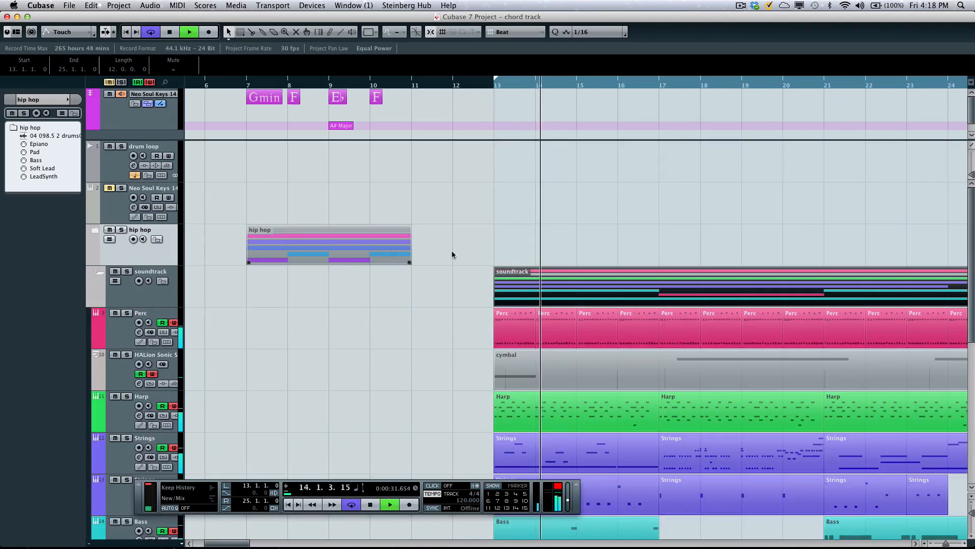
pyautogui.scroll(-4, 452, 250)
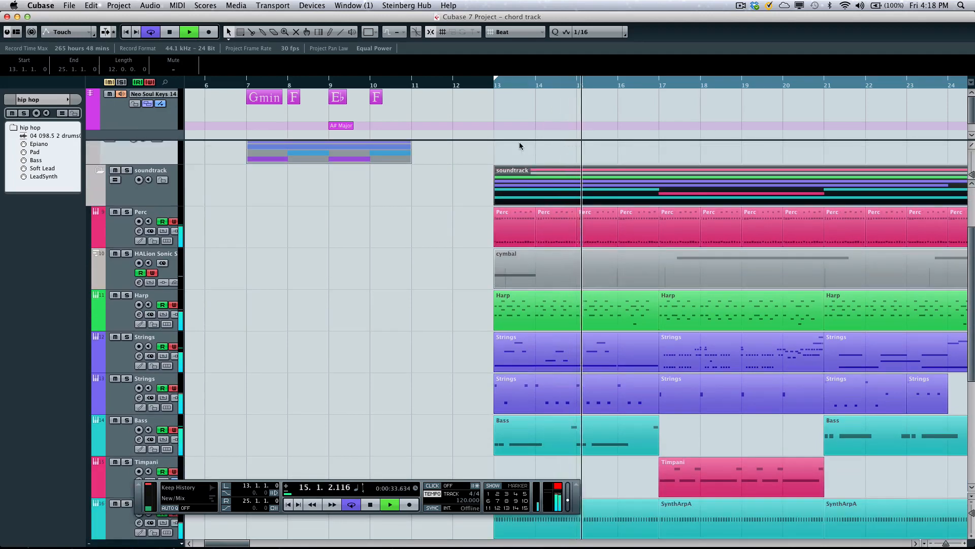
# - Draw a chord event at bar 13 above the soundtrack part and define it as D major
pyautogui.rightClick(489, 136)
pyautogui.click(534, 249)
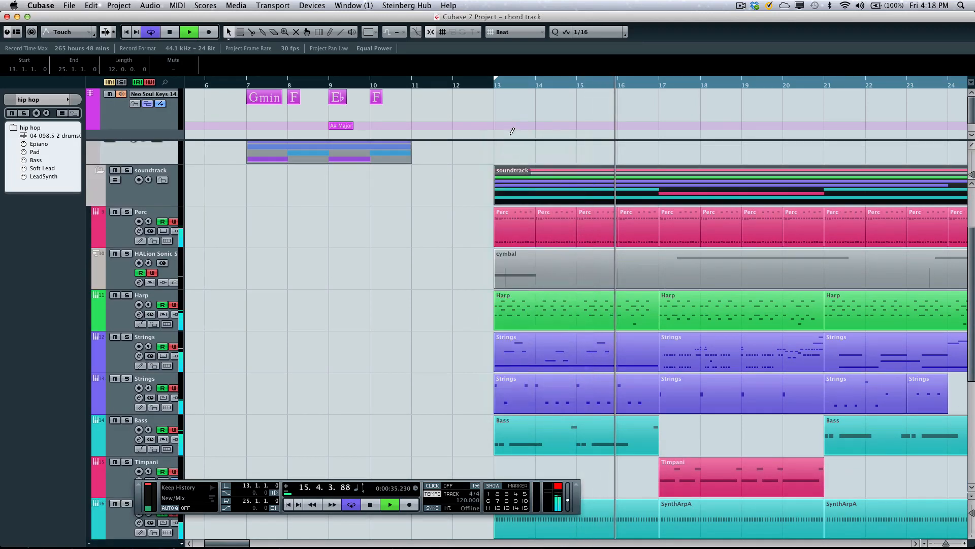
pyautogui.click(502, 97)
pyautogui.rightClick(501, 97)
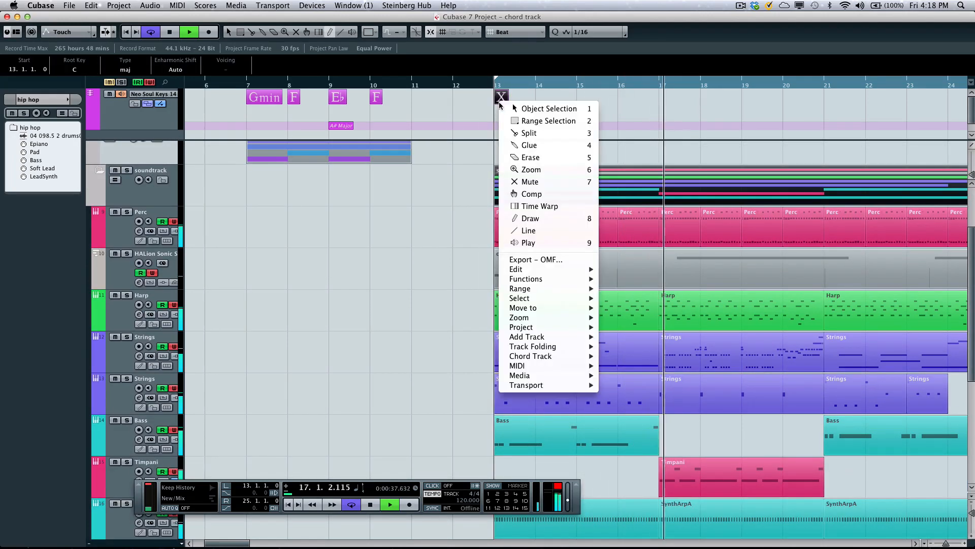
pyautogui.click(502, 100)
pyautogui.doubleClick(502, 97)
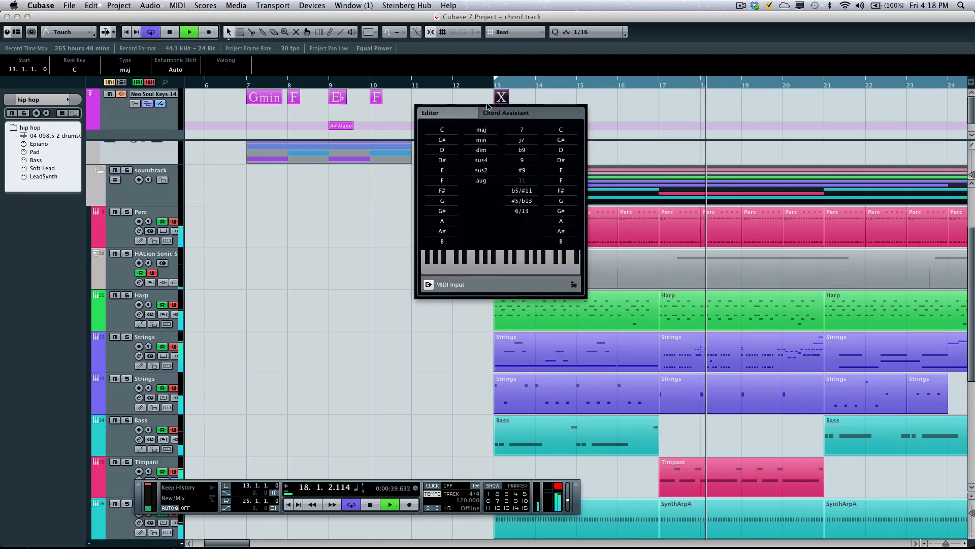
pyautogui.click(442, 150)
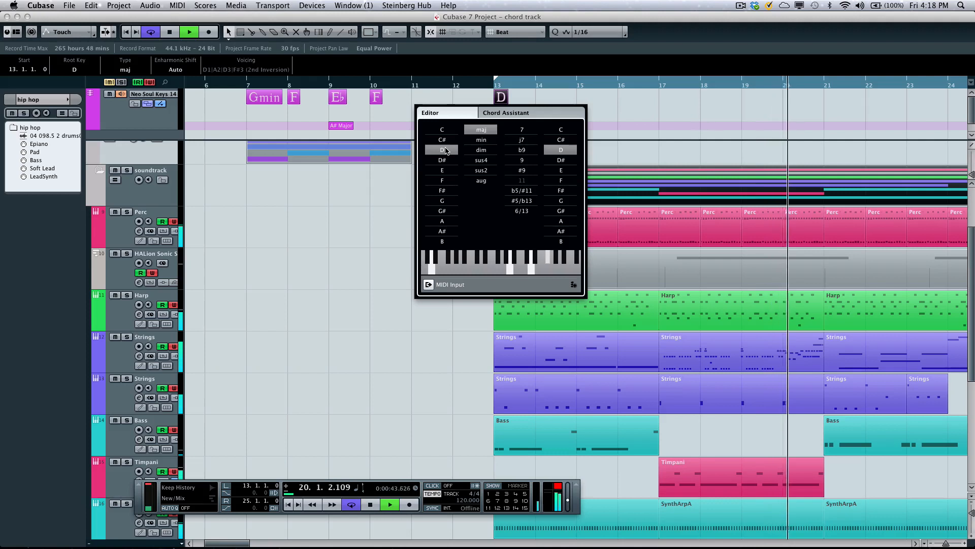
pyautogui.click(613, 89)
# - Draw a chord event at bar 17 above the soundtrack part and define it as E major
pyautogui.rightClick(667, 107)
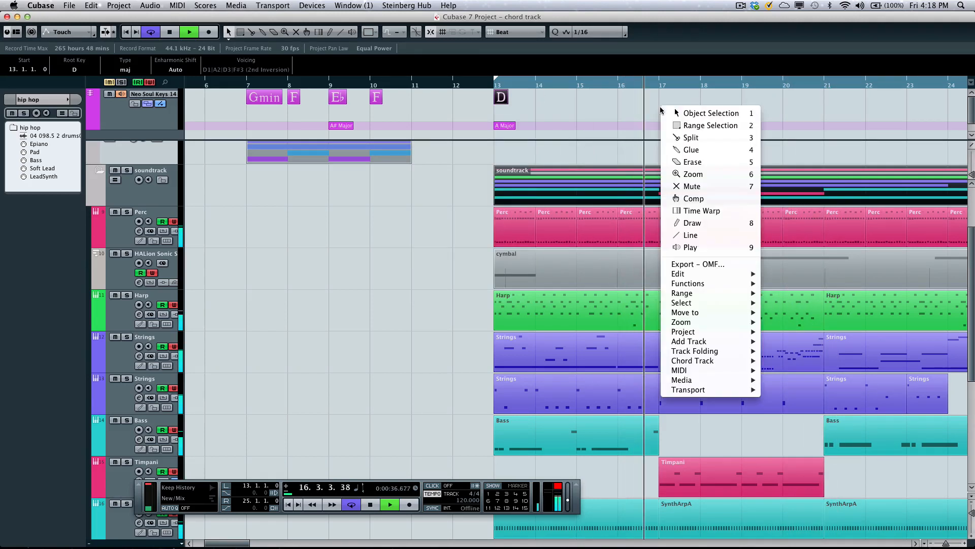
pyautogui.click(684, 224)
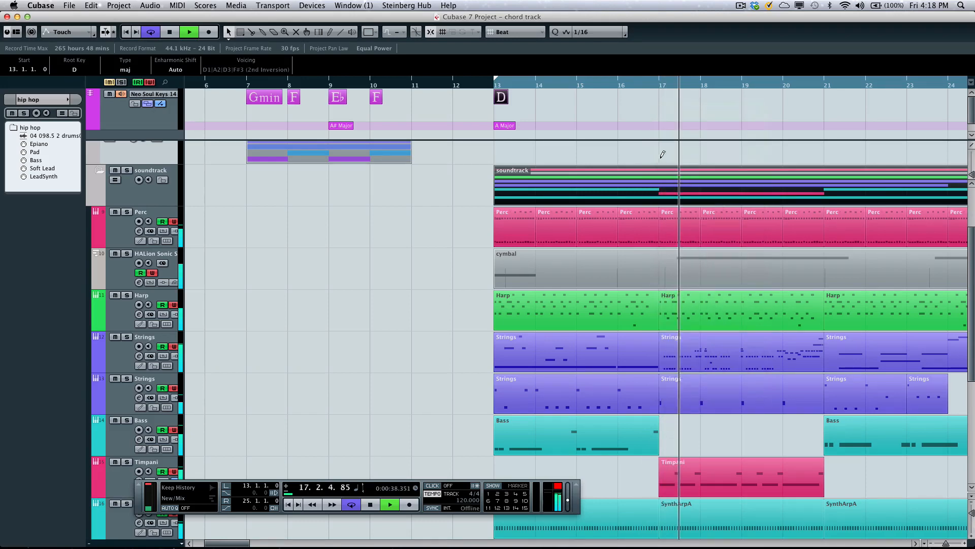
pyautogui.click(667, 96)
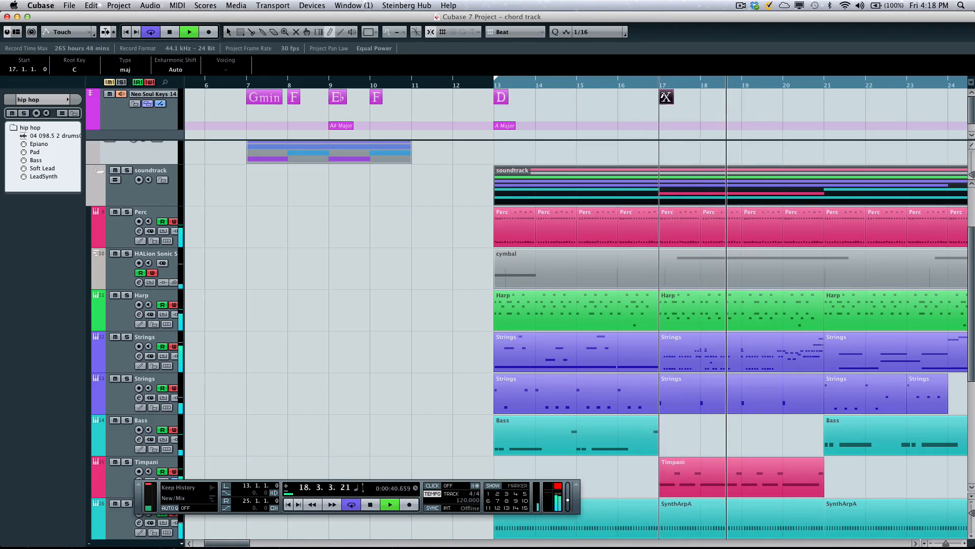
pyautogui.rightClick(666, 96)
pyautogui.click(668, 101)
pyautogui.doubleClick(667, 97)
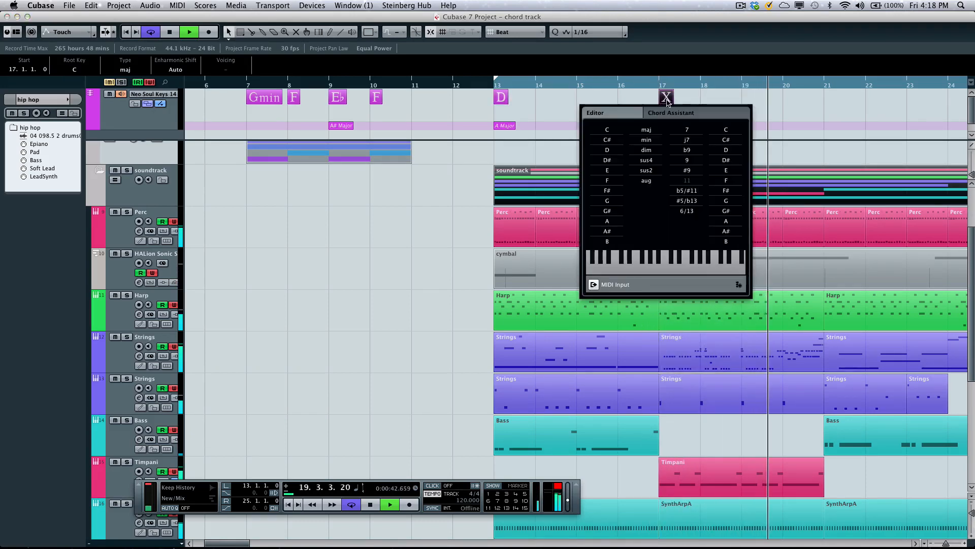
pyautogui.click(619, 174)
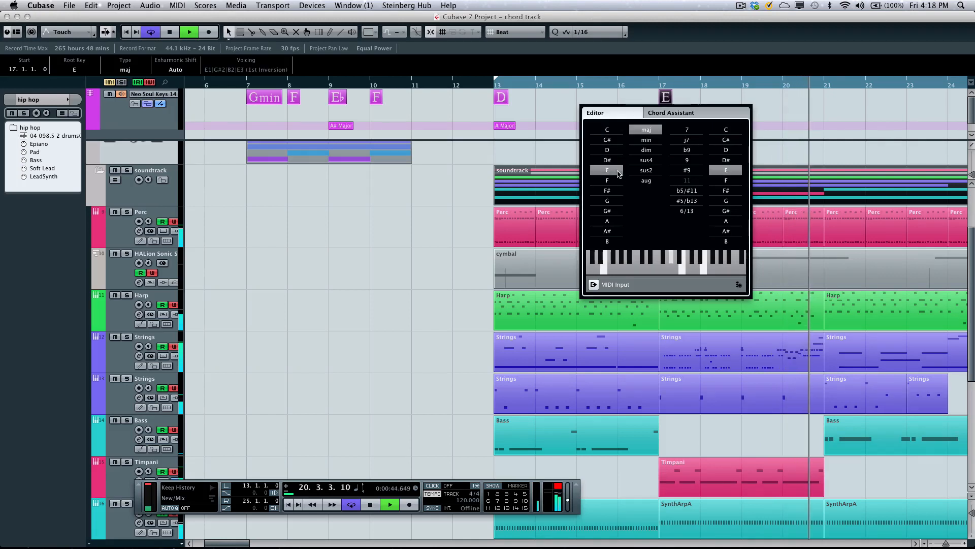
# - Draw two undefined chord events at bars 22 and 23 on the chord track
pyautogui.rightClick(861, 108)
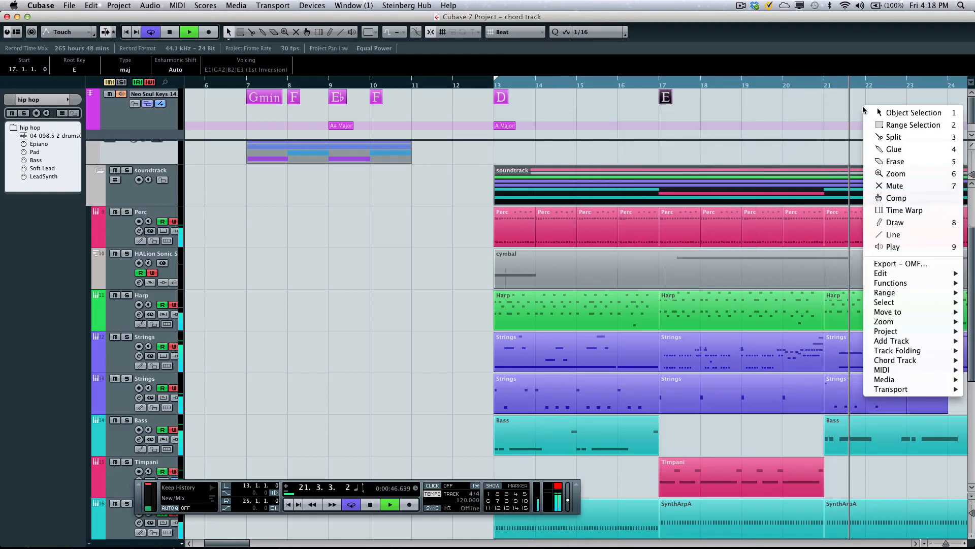
pyautogui.click(890, 224)
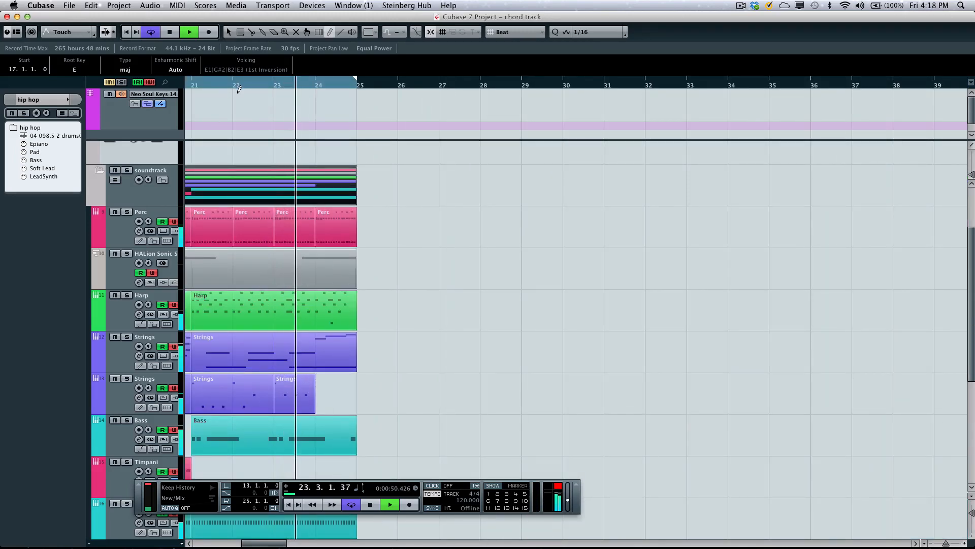
pyautogui.click(240, 97)
pyautogui.click(281, 96)
pyautogui.rightClick(247, 93)
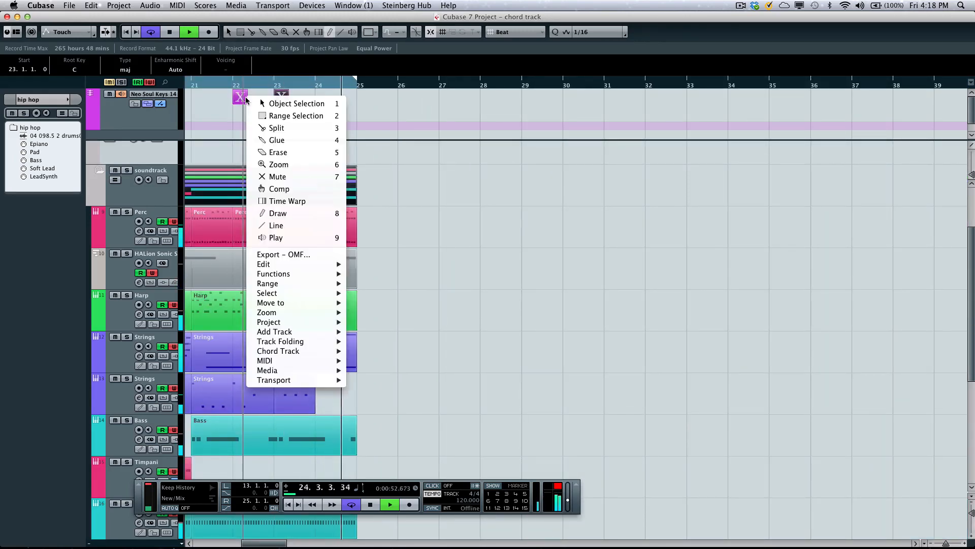
pyautogui.click(285, 102)
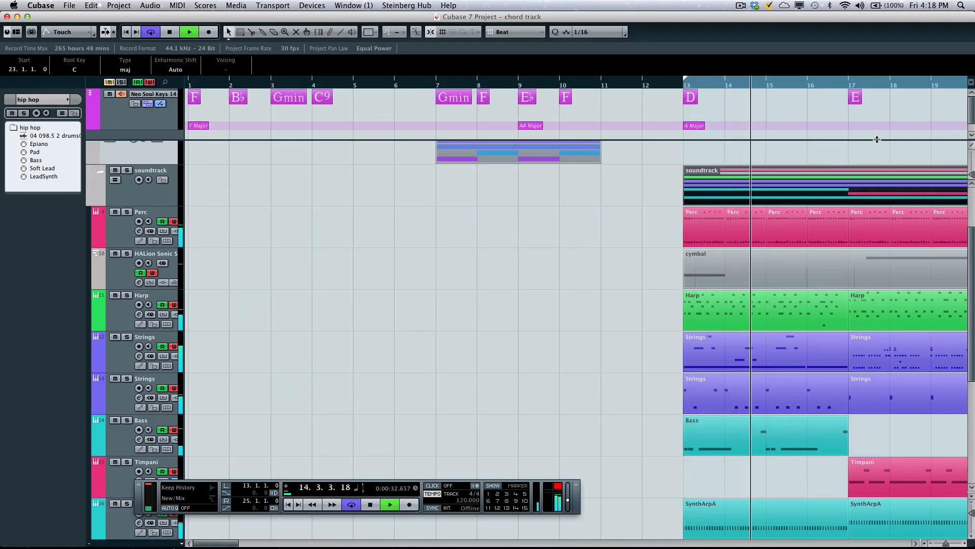
# - Define the bar 22 chord as F# minor and the bar 23 chord as G major
pyautogui.press('g')
pyautogui.press('g')
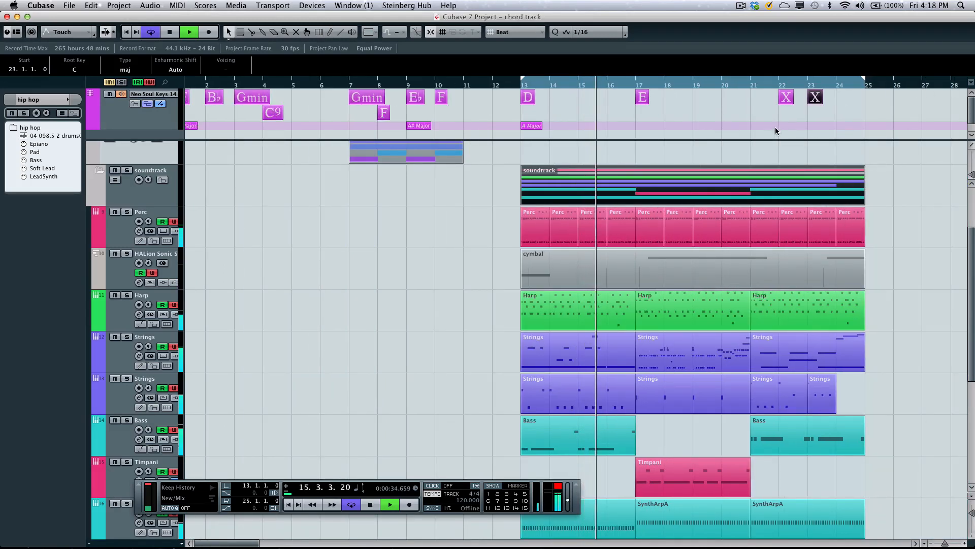
pyautogui.click(787, 97)
pyautogui.doubleClick(786, 97)
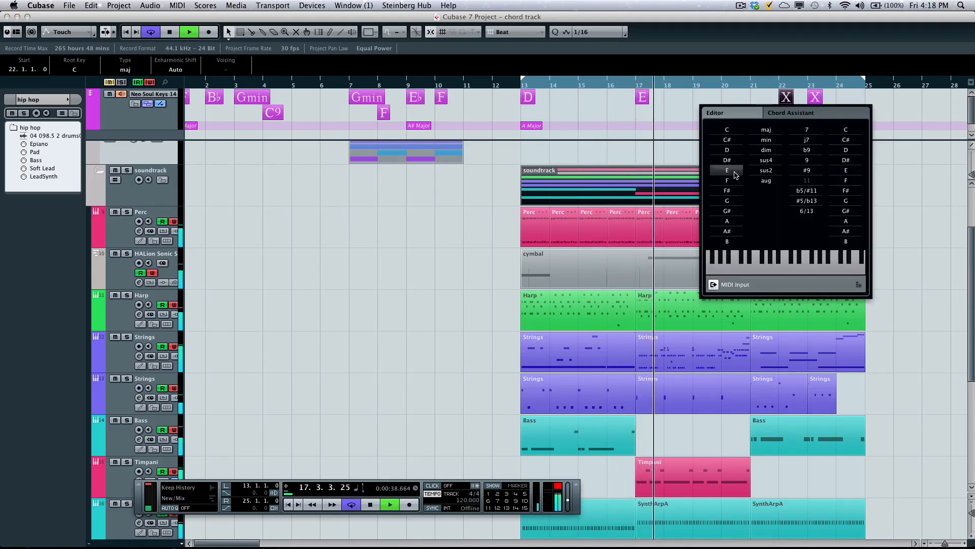
pyautogui.click(735, 191)
pyautogui.click(771, 140)
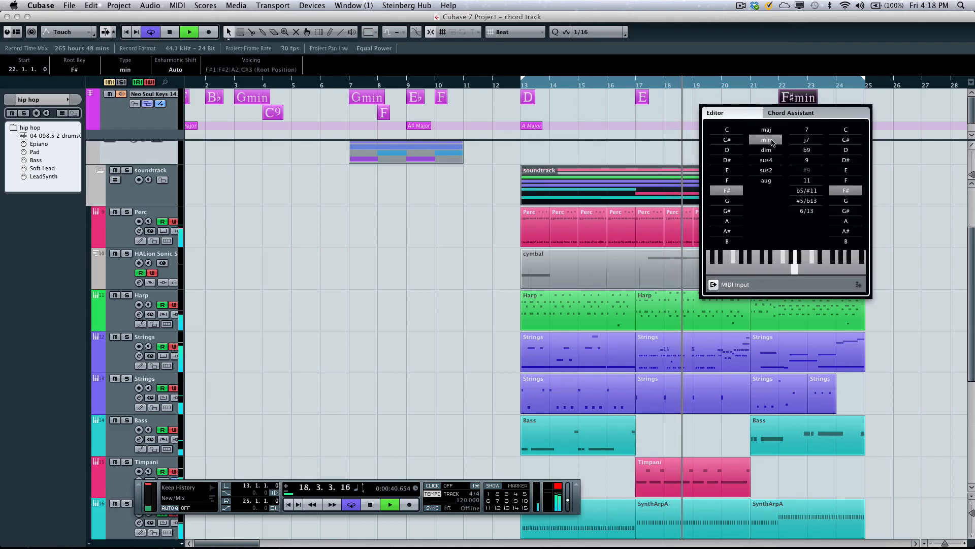
pyautogui.press('Tab')
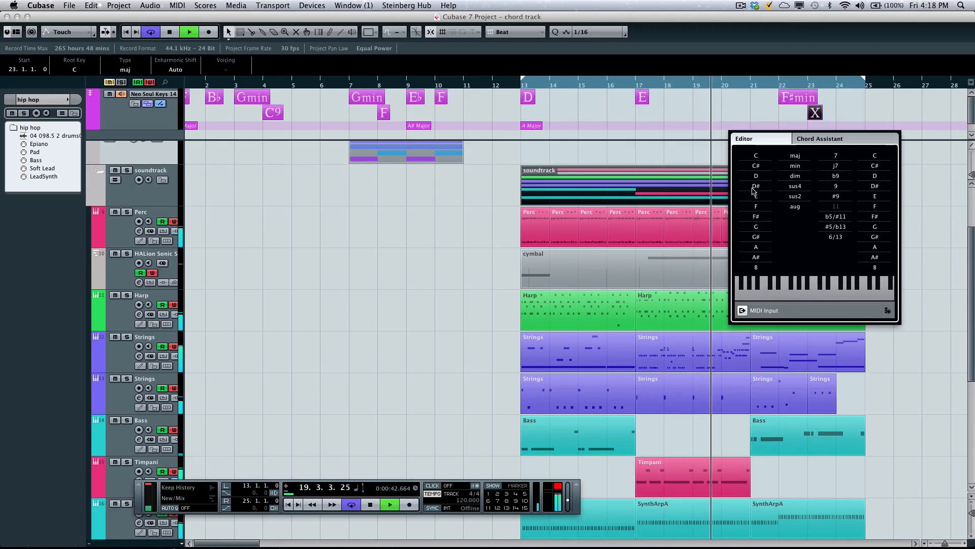
pyautogui.click(756, 227)
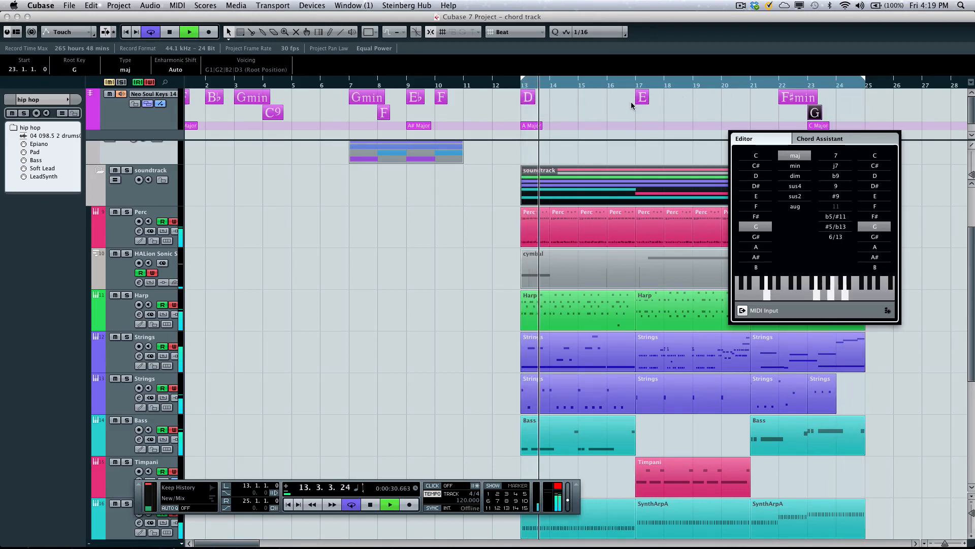
# - Audition E minor and E diminished as the bar 17 chord, and return it to E major
pyautogui.click(643, 98)
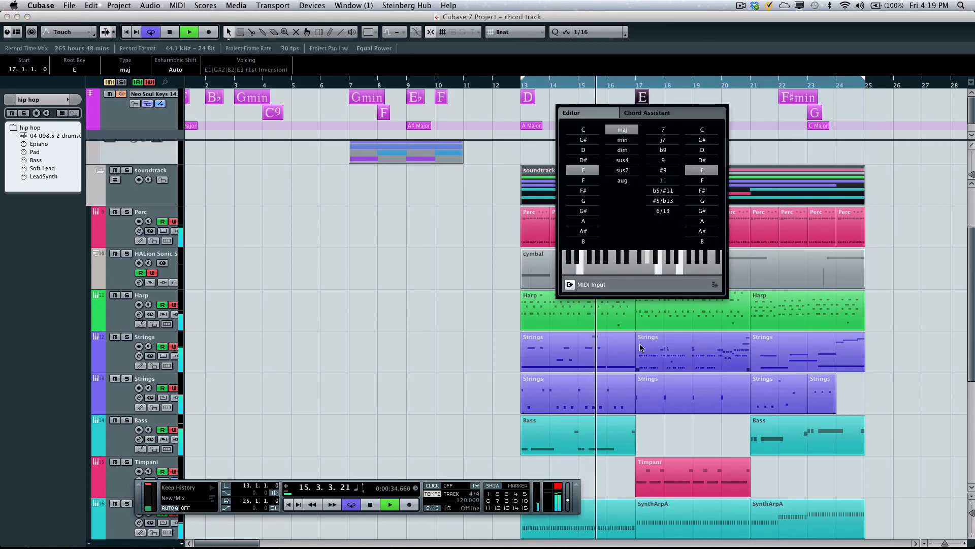
pyautogui.click(627, 142)
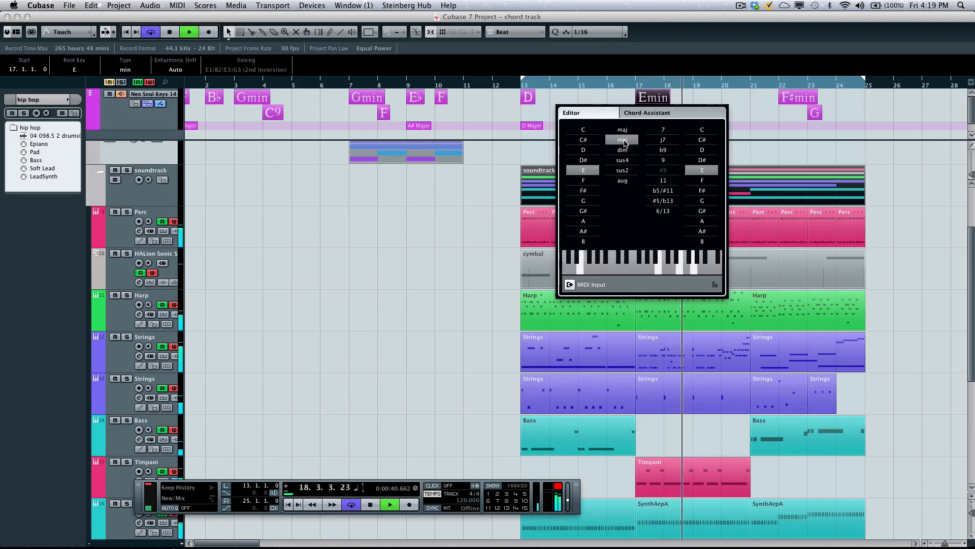
pyautogui.click(628, 151)
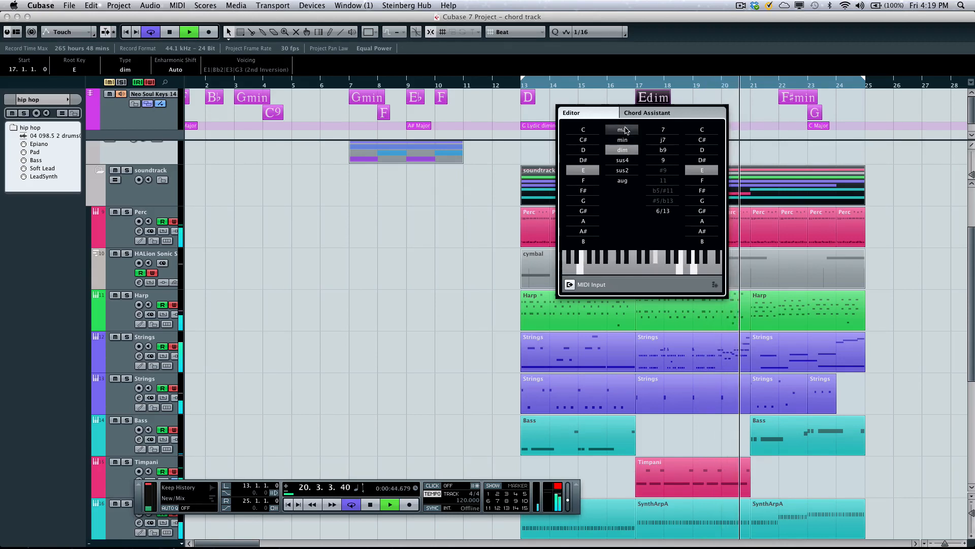
pyautogui.click(622, 130)
pyautogui.click(629, 140)
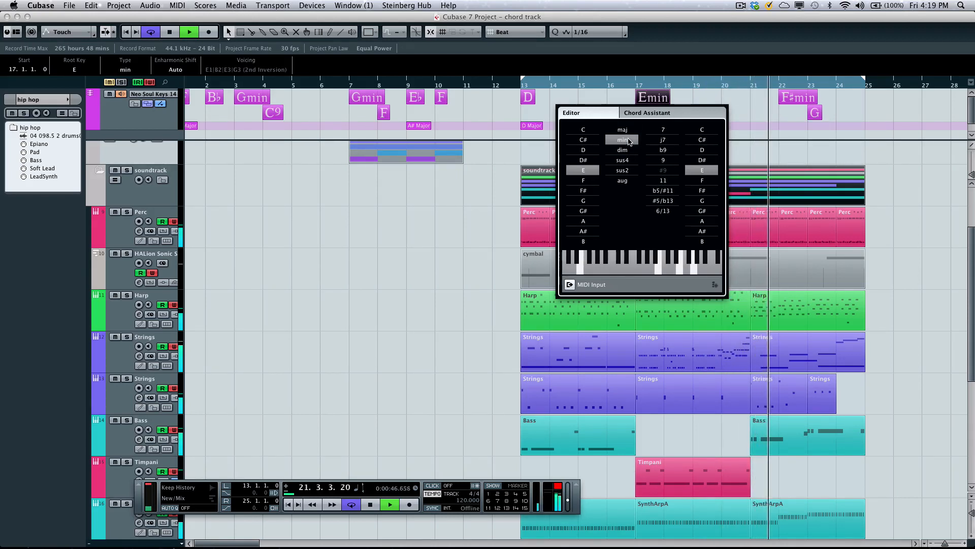
pyautogui.click(623, 132)
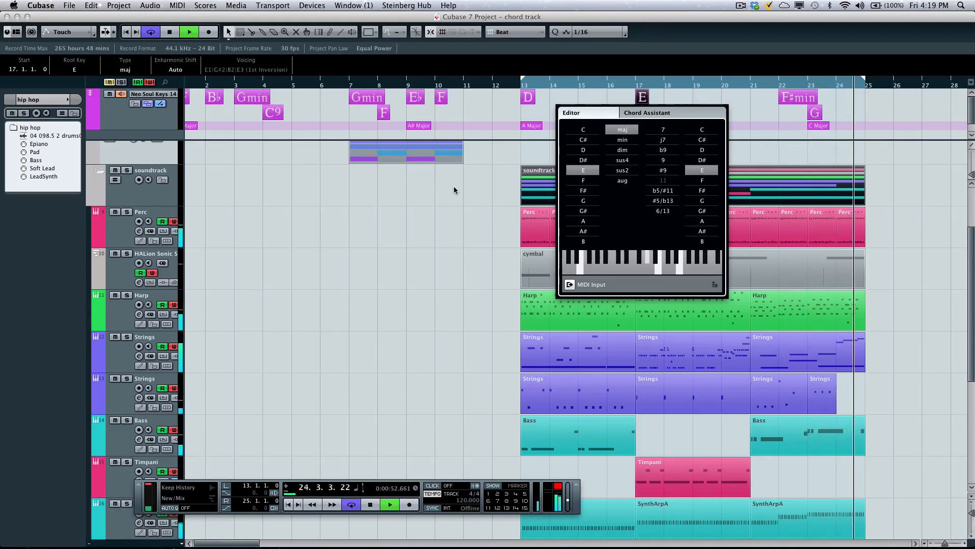
# - Switch to the "be someone S90" project and play it from bar 7
pyautogui.click(353, 7)
pyautogui.moveTo(320, 9)
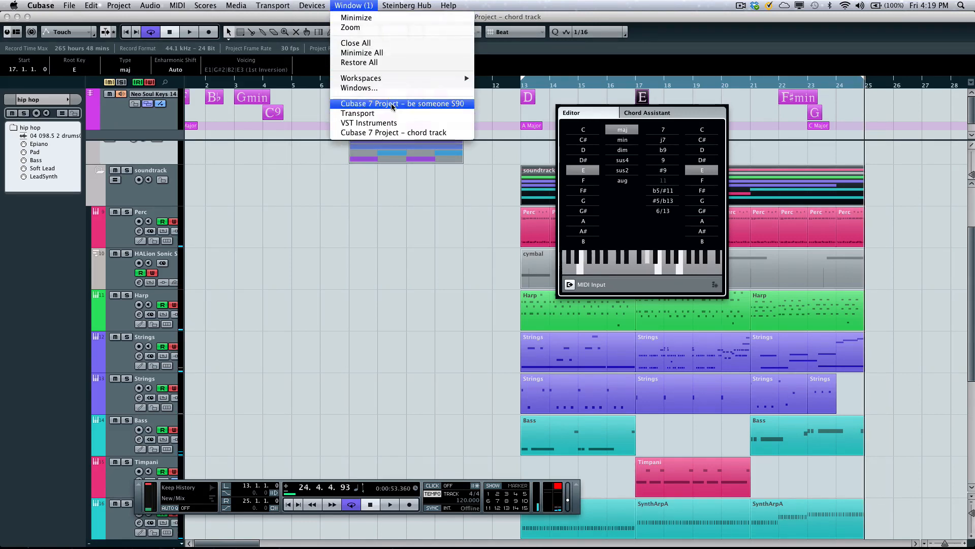
pyautogui.click(378, 104)
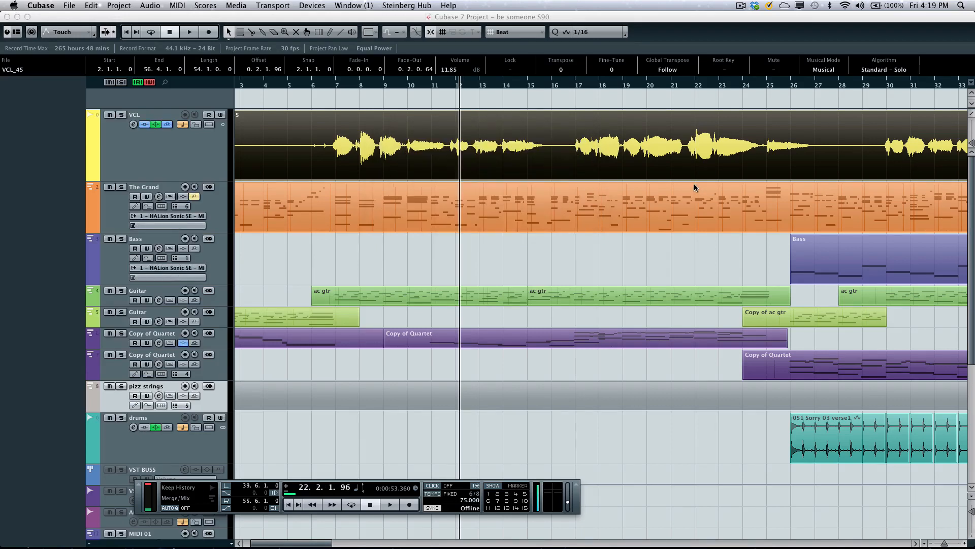
pyautogui.click(339, 85)
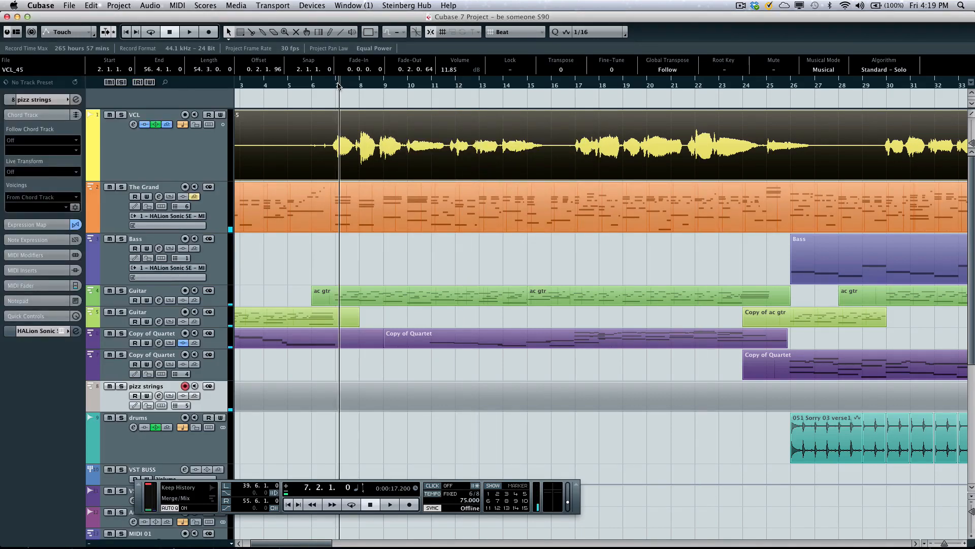
pyautogui.press('space')
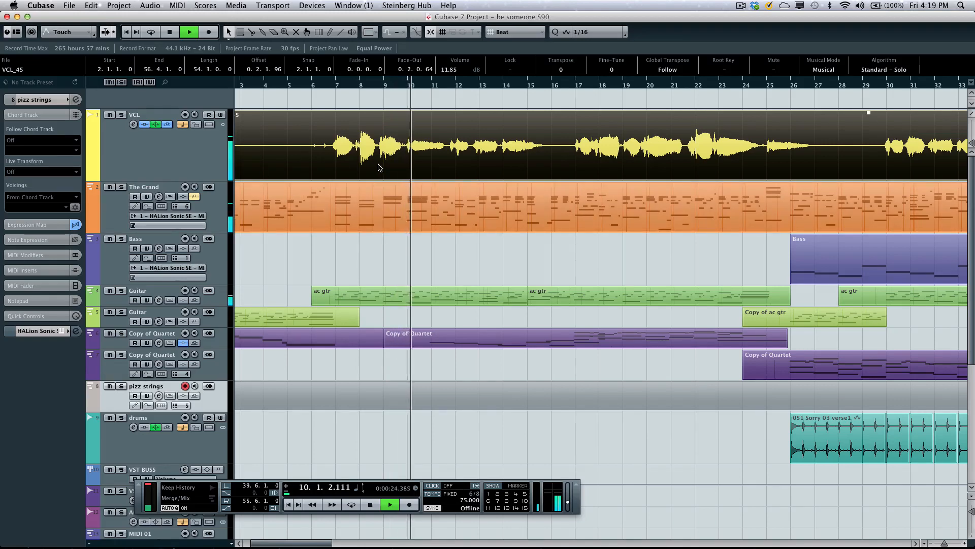
pyautogui.press('space')
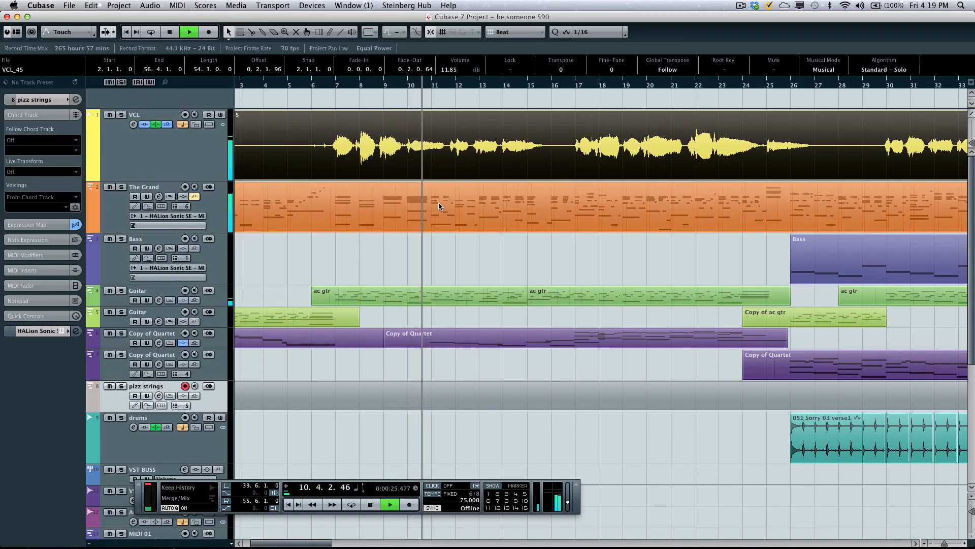
# - Make chords from The Grand's MIDI part, including bass notes but excluding tensions
pyautogui.click(442, 207)
pyautogui.rightClick(439, 205)
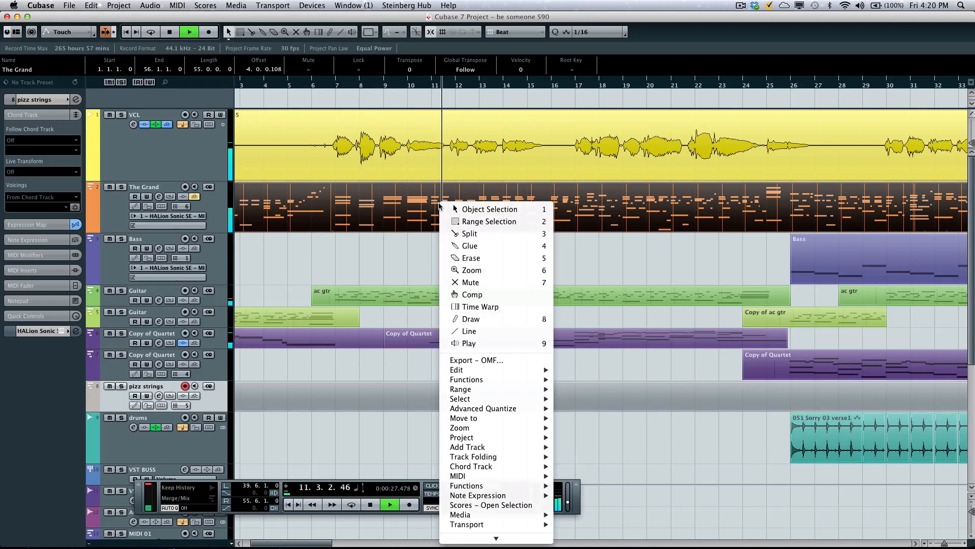
pyautogui.moveTo(489, 489)
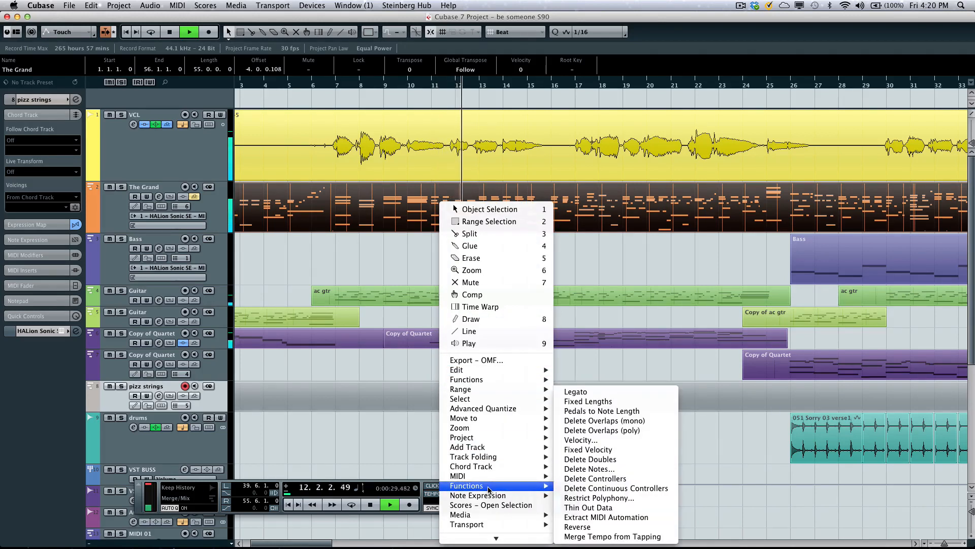
pyautogui.moveTo(496, 472)
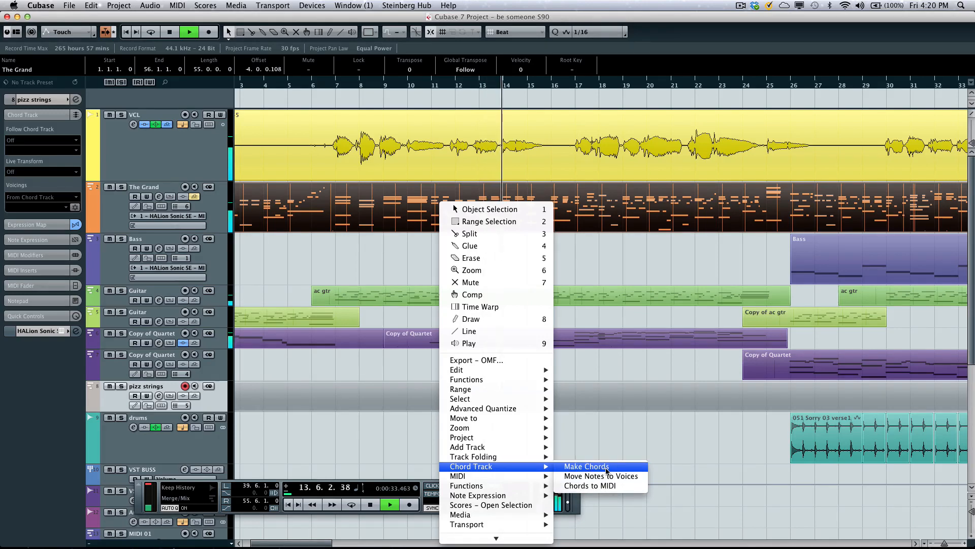
pyautogui.click(587, 467)
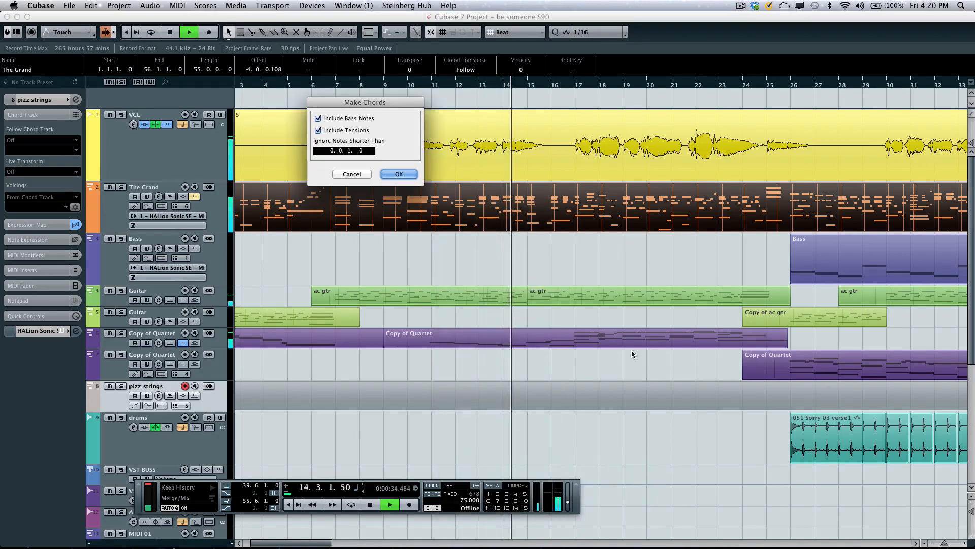
pyautogui.click(318, 130)
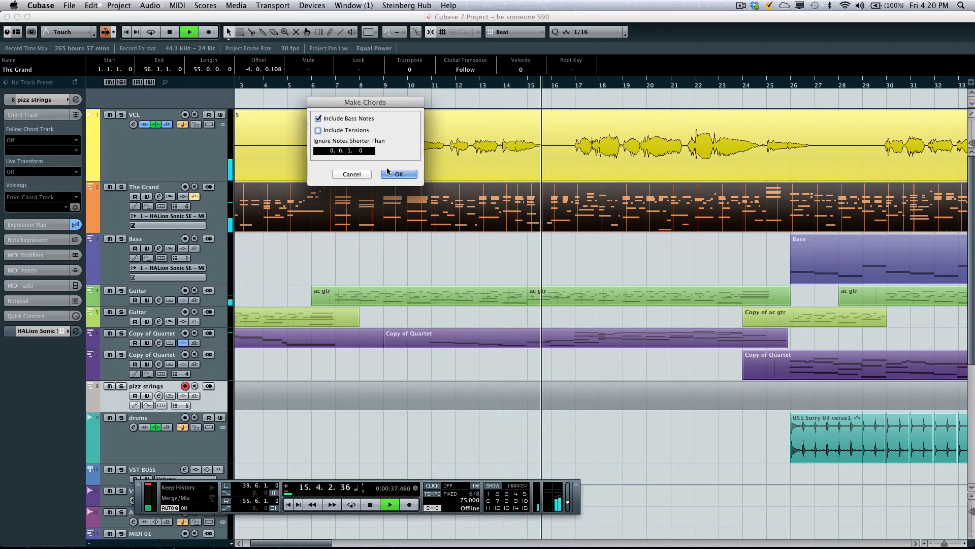
pyautogui.click(398, 174)
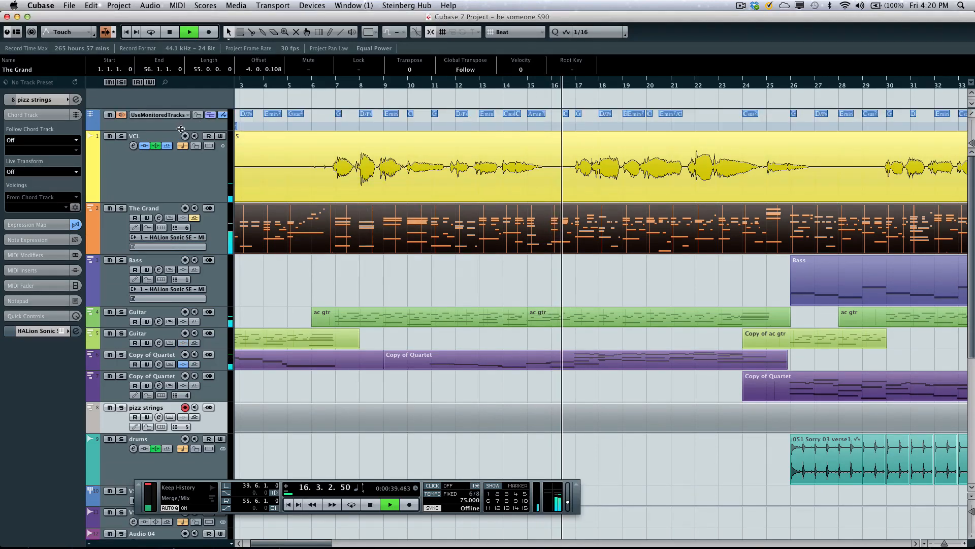
# - Stop playback, make the new chord track taller, and set its monitoring track to The Grand 3-27
pyautogui.press('space')
pyautogui.click(138, 129)
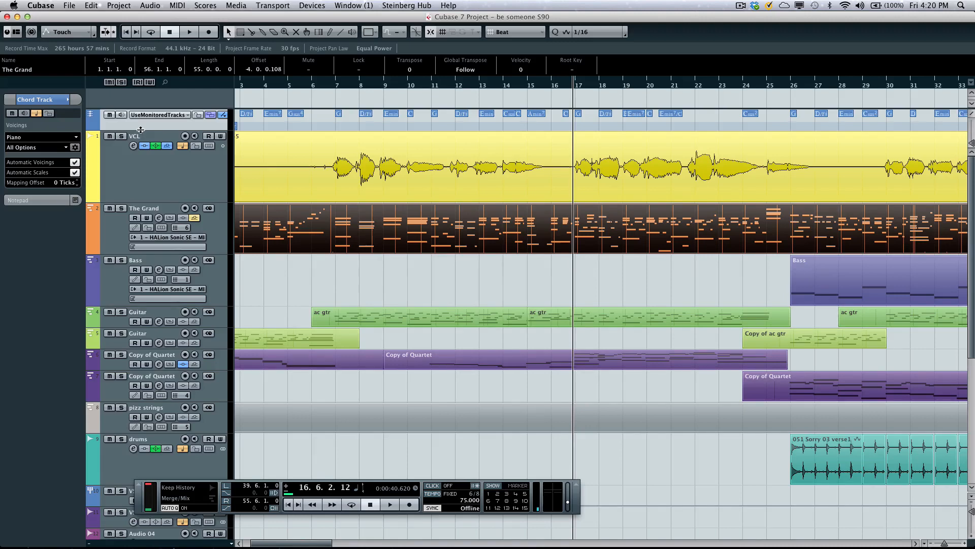
pyautogui.moveTo(141, 141); pyautogui.dragTo(143, 159)
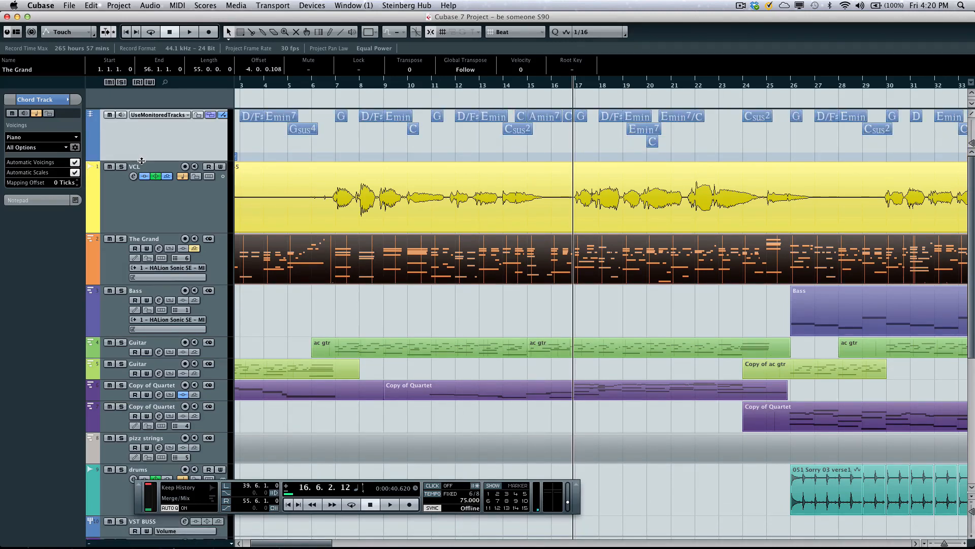
pyautogui.click(159, 115)
pyautogui.click(153, 131)
# - Play the song through bars 10 and 11 to compare it with the extracted chords, and stop playback
pyautogui.moveTo(252, 85); pyautogui.dragTo(288, 103)
pyautogui.press('space')
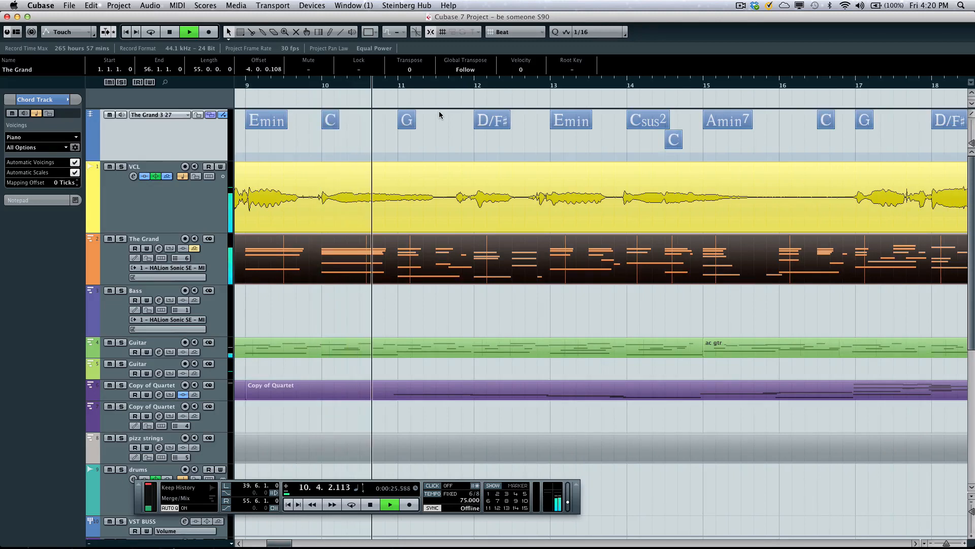
pyautogui.press('space')
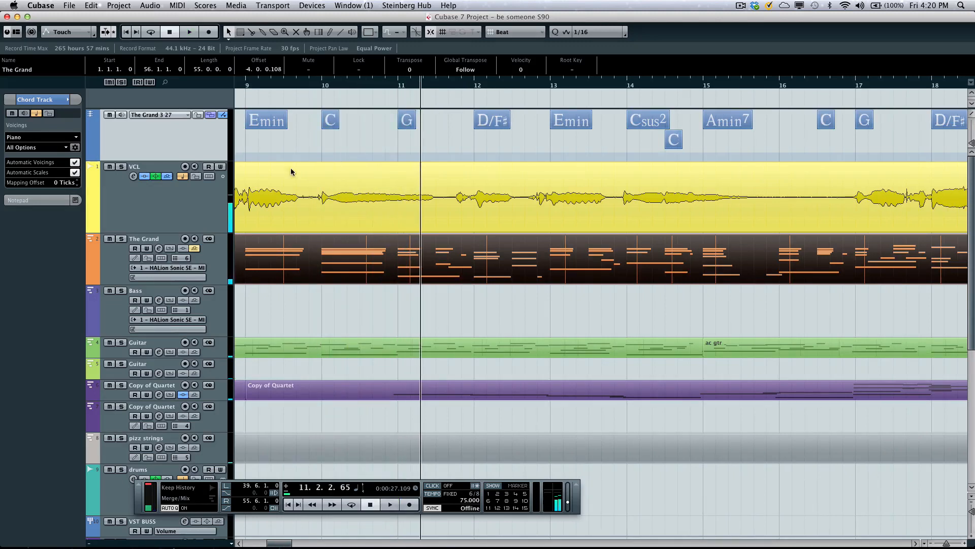
# - Select the pizz strings track and show the virtual keyboard in the transport panel
pyautogui.click(108, 455)
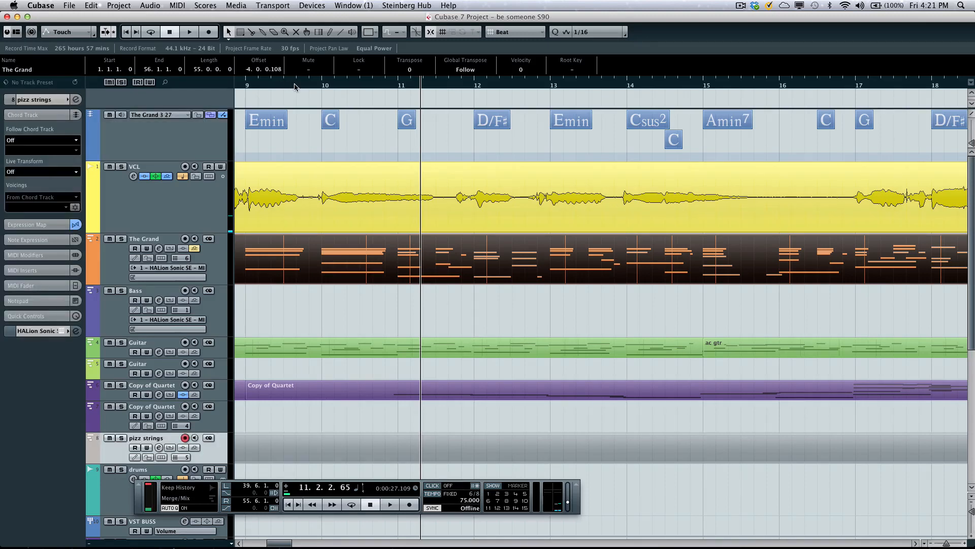
pyautogui.moveTo(295, 86); pyautogui.dragTo(293, 75)
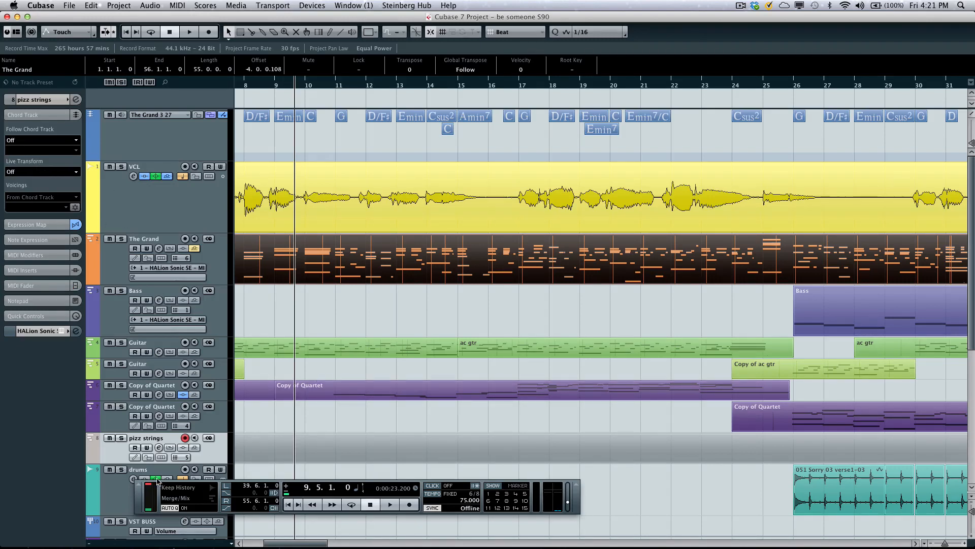
pyautogui.rightClick(138, 495)
pyautogui.click(175, 499)
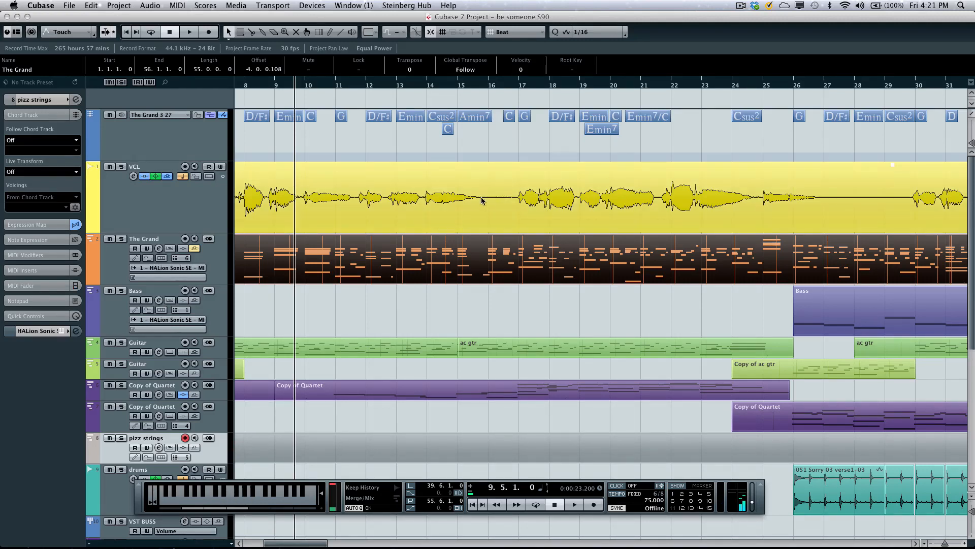
# - Place the project cursor in bar 38 and set the pizz strings track's Live Transform to Chords
pyautogui.moveTo(525, 84); pyautogui.dragTo(524, 78)
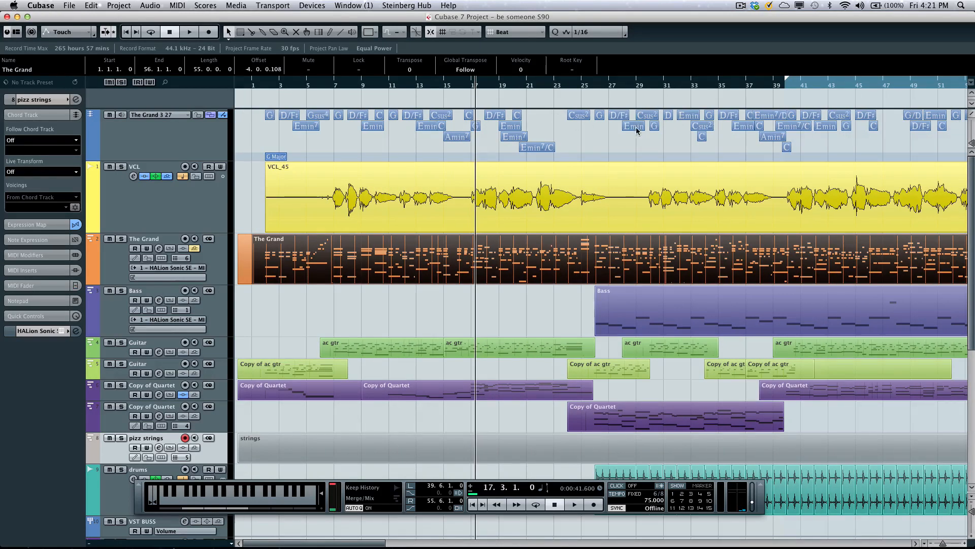
pyautogui.click(776, 86)
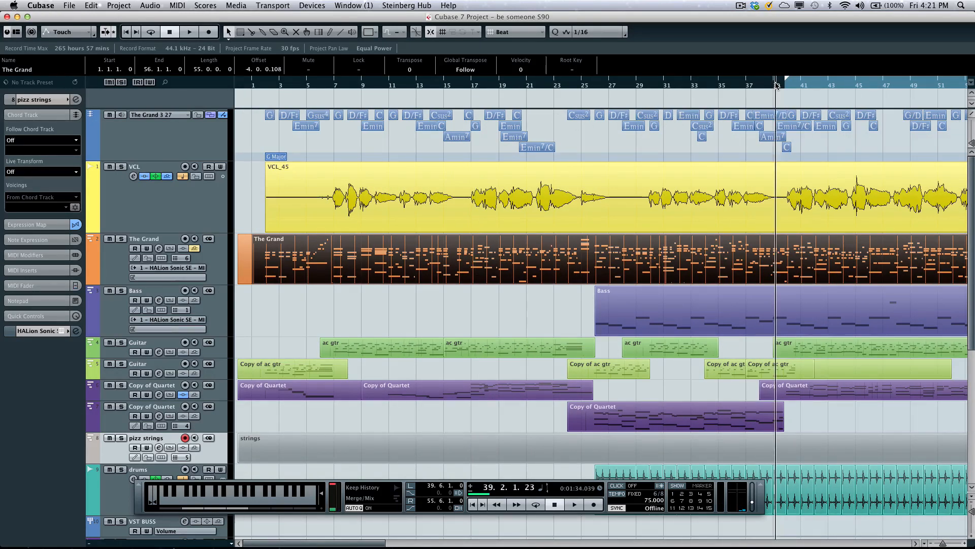
pyautogui.moveTo(776, 86); pyautogui.dragTo(748, 96)
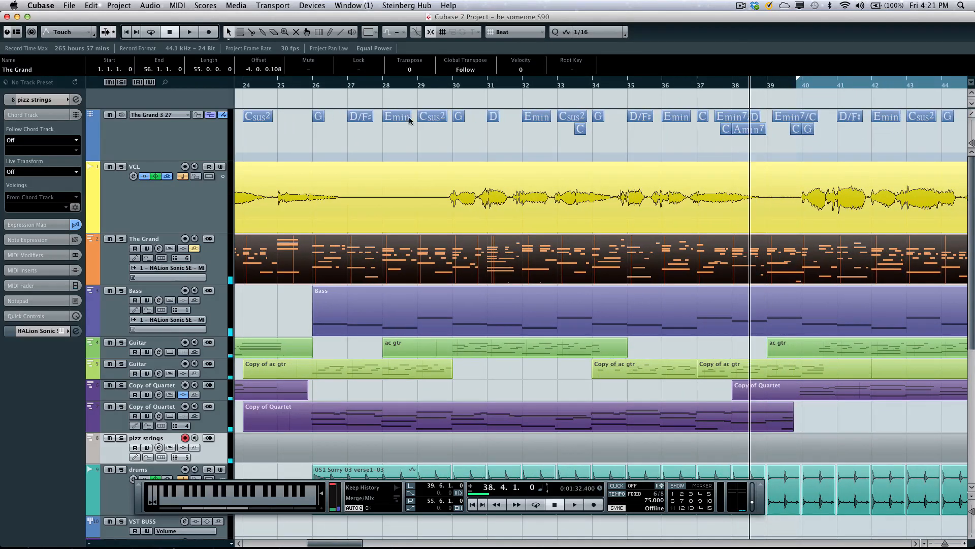
pyautogui.click(44, 176)
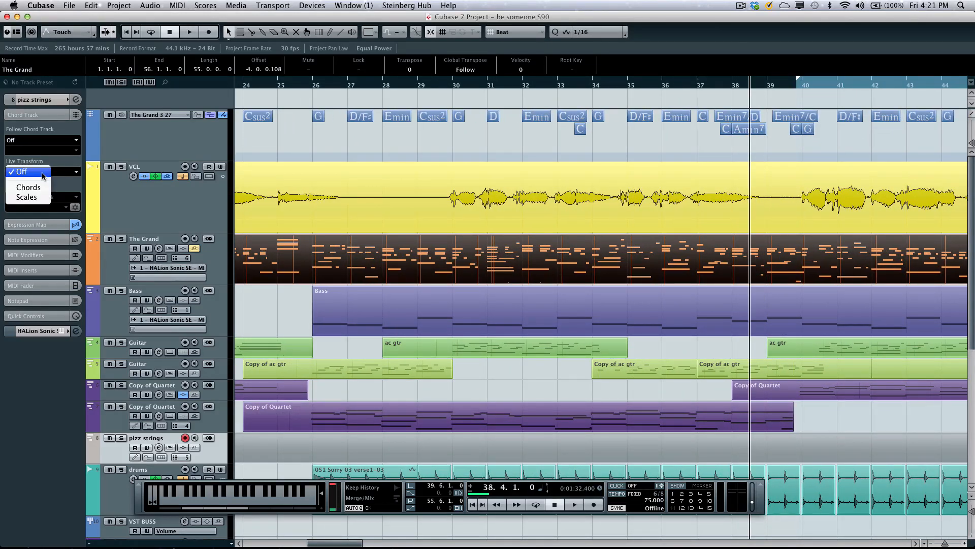
pyautogui.click(39, 189)
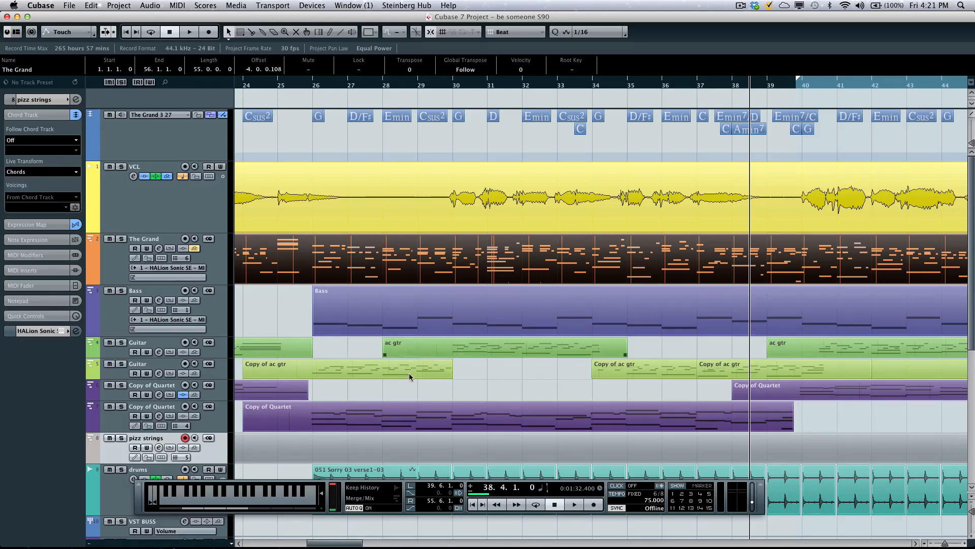
# - Record a chord-following pizz strings part on the virtual keyboard from bar 38 through bar 50, and stop at bar 51
pyautogui.click(575, 505)
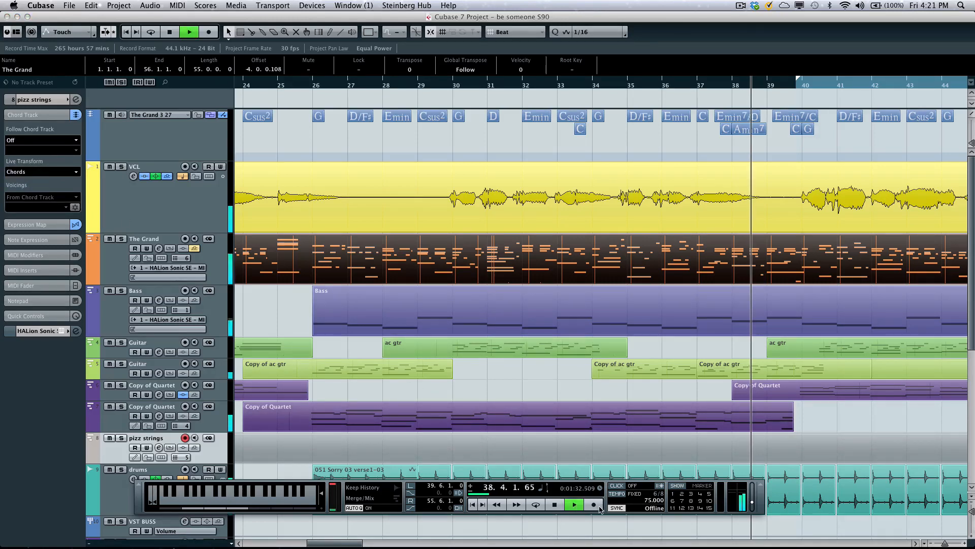
pyautogui.click(594, 505)
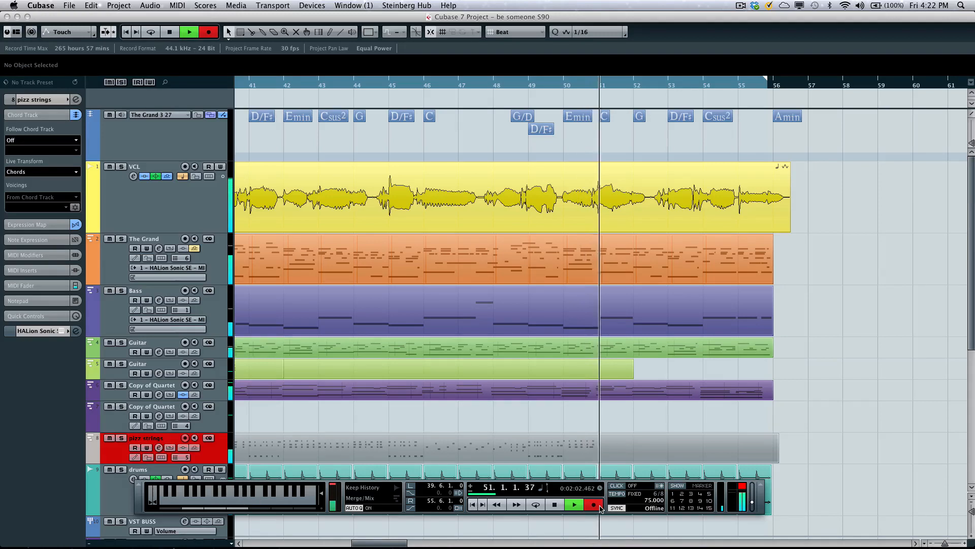
pyautogui.press('space')
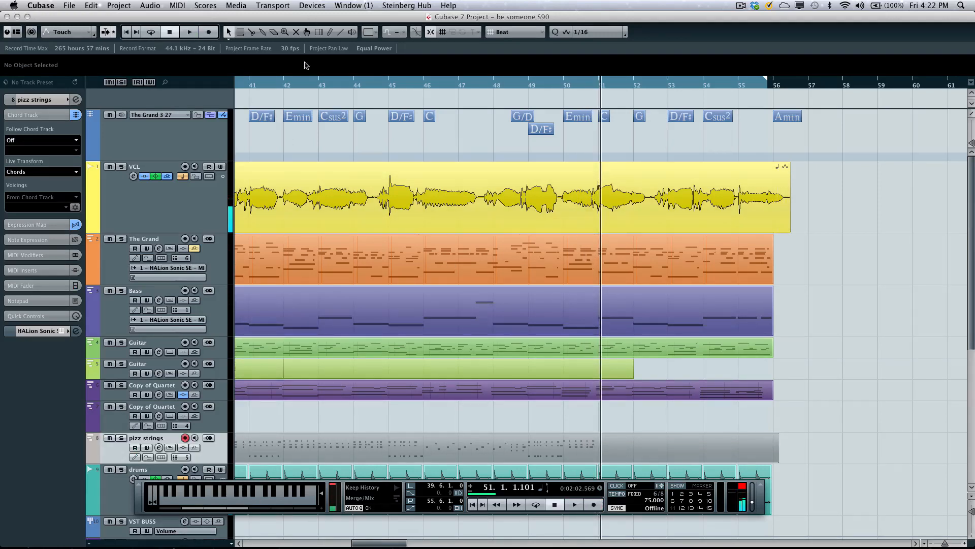
# - Open the recorded strings part in the Key Editor to examine its notes around bar 42, and close the editor
pyautogui.doubleClick(404, 456)
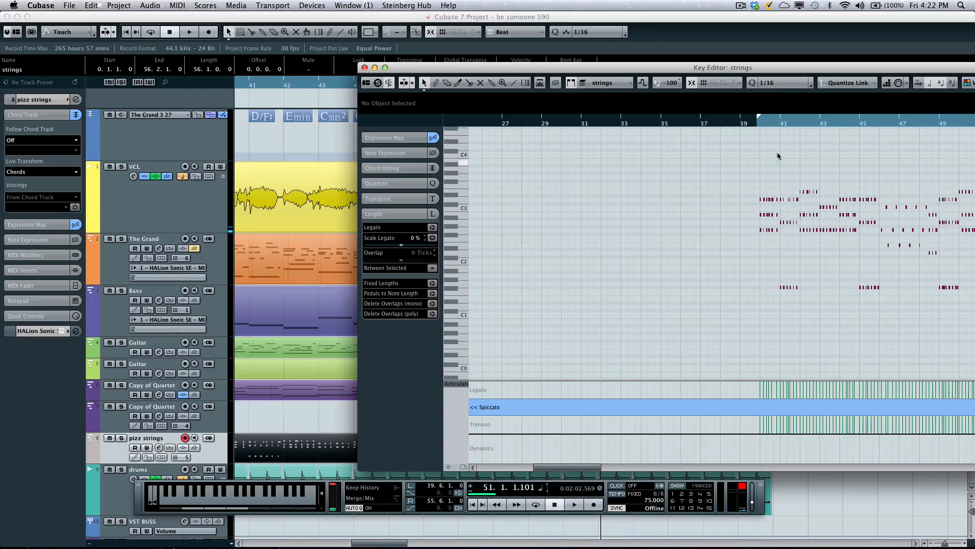
pyautogui.moveTo(802, 129)
pyautogui.mouseDown()
pyautogui.moveTo(786, 114)
pyautogui.moveTo(809, 142)
pyautogui.mouseUp()
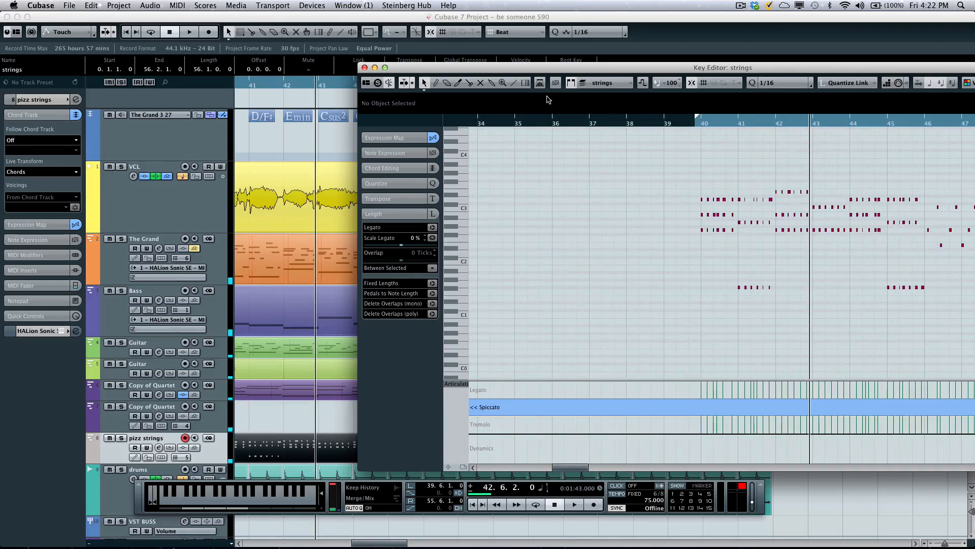
pyautogui.click(365, 68)
# - Open the VCL_45 vocal event in the Sample Editor, examine its pitch segments from bar 40 on, and close the editor
pyautogui.doubleClick(302, 193)
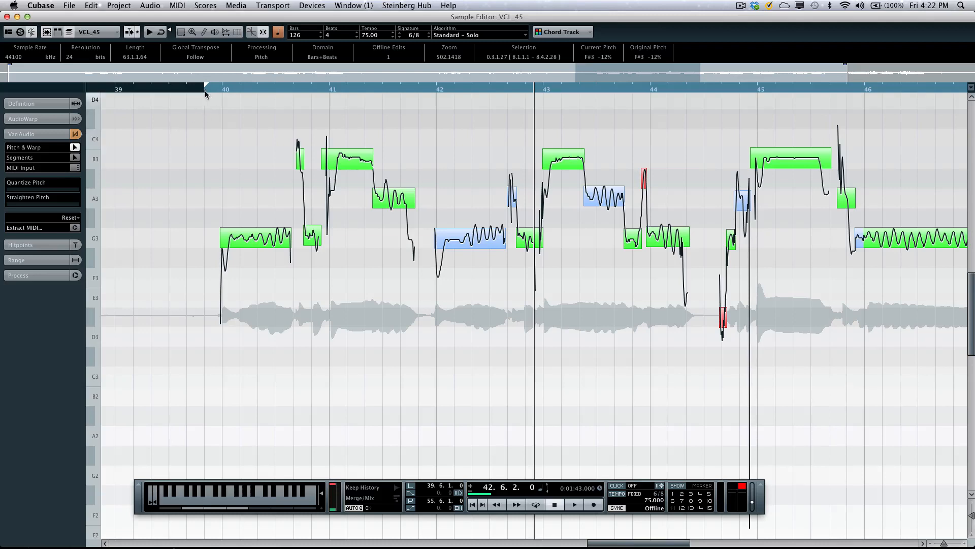
pyautogui.moveTo(191, 90); pyautogui.dragTo(188, 86)
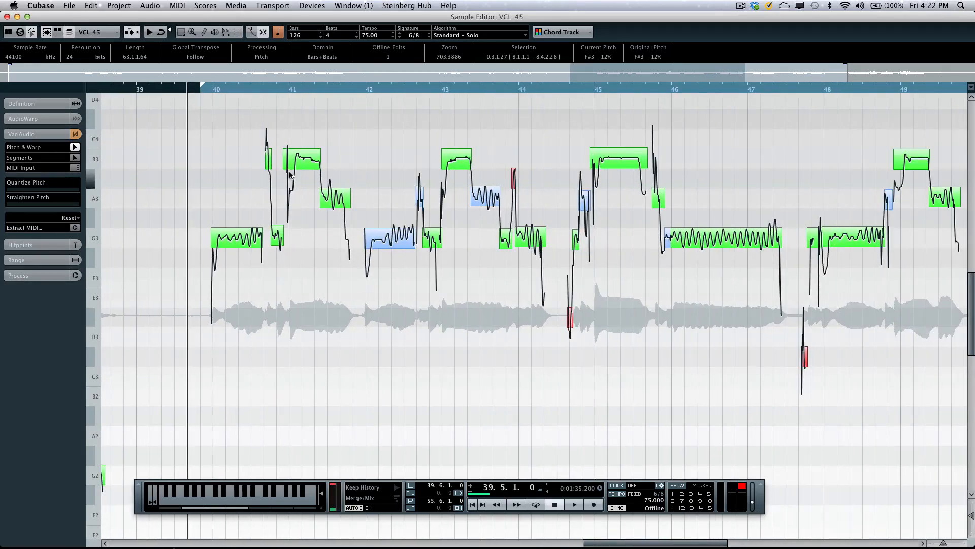
pyautogui.scroll(1, 290, 175)
pyautogui.scroll(1, 235, 179)
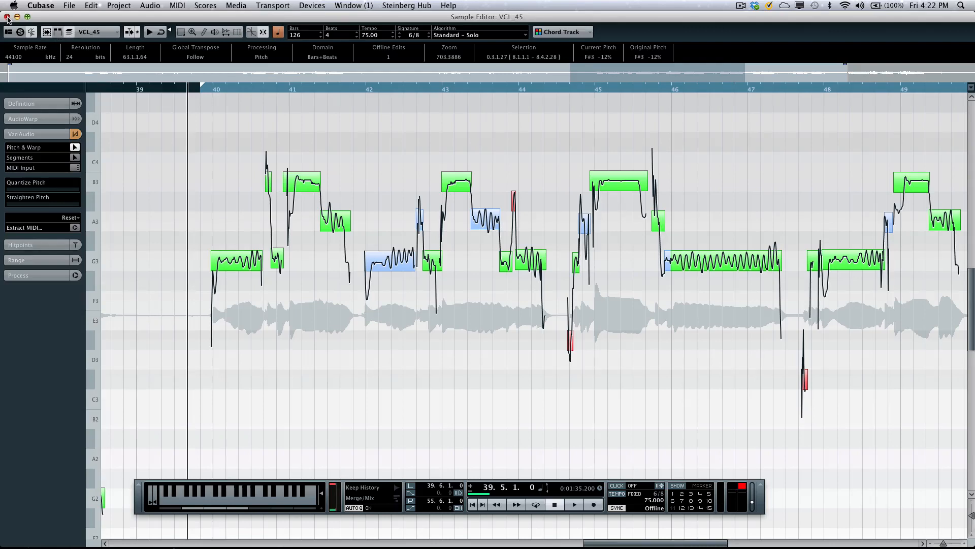
pyautogui.click(7, 16)
# - Reopen VCL_45 in the Sample Editor at bar 7, activate Pitch & Warp, and color the pitch segments by Chord Track
pyautogui.moveTo(314, 87); pyautogui.dragTo(483, 92)
pyautogui.doubleClick(526, 188)
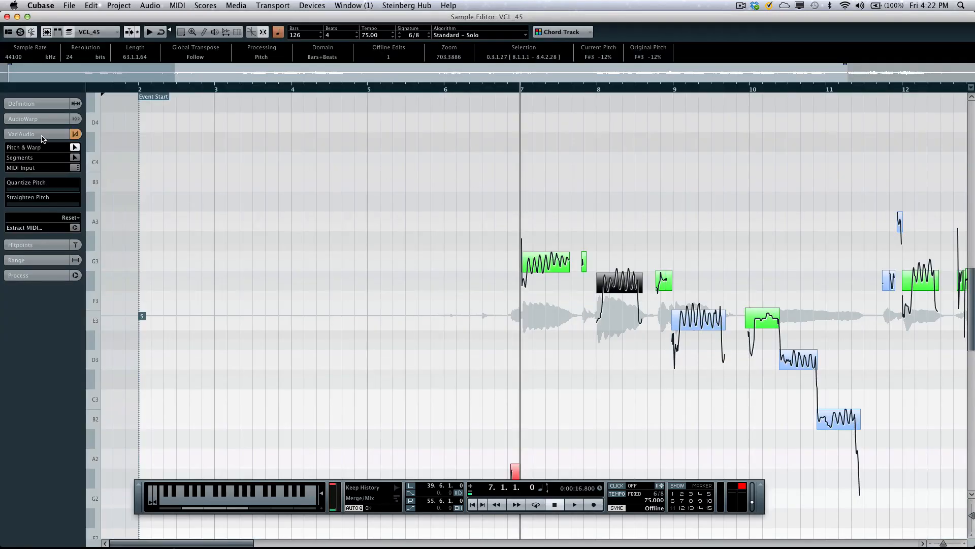
pyautogui.click(42, 136)
pyautogui.click(42, 136)
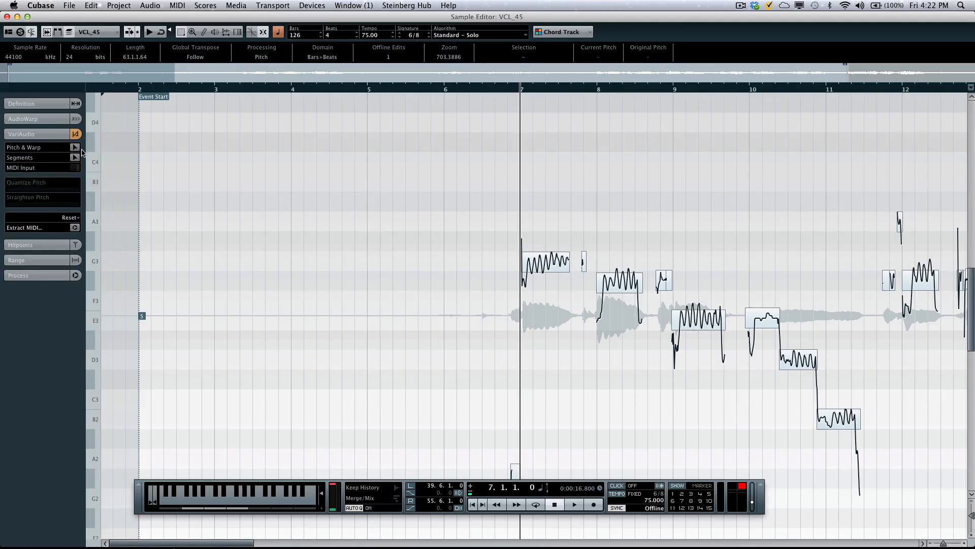
pyautogui.click(74, 148)
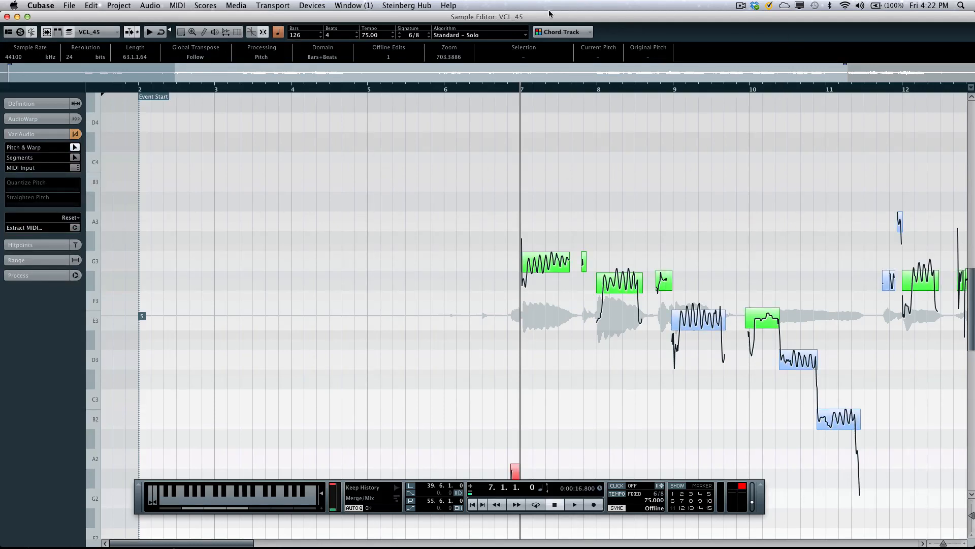
pyautogui.click(558, 35)
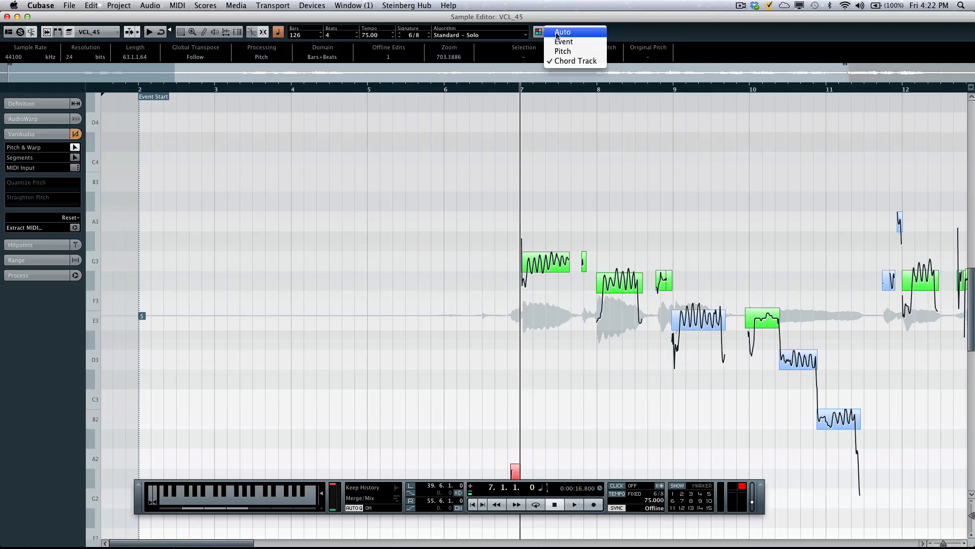
pyautogui.click(576, 61)
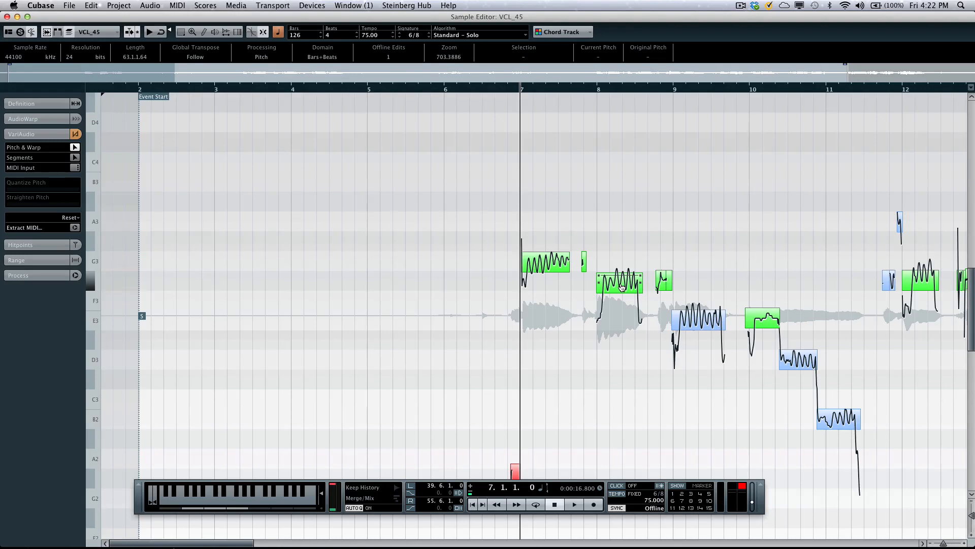
# - Raise the vocal segment at bar 8 step by step through G3 and G♯3 to A3, and audition it from bar 6
pyautogui.moveTo(622, 285); pyautogui.dragTo(630, 269)
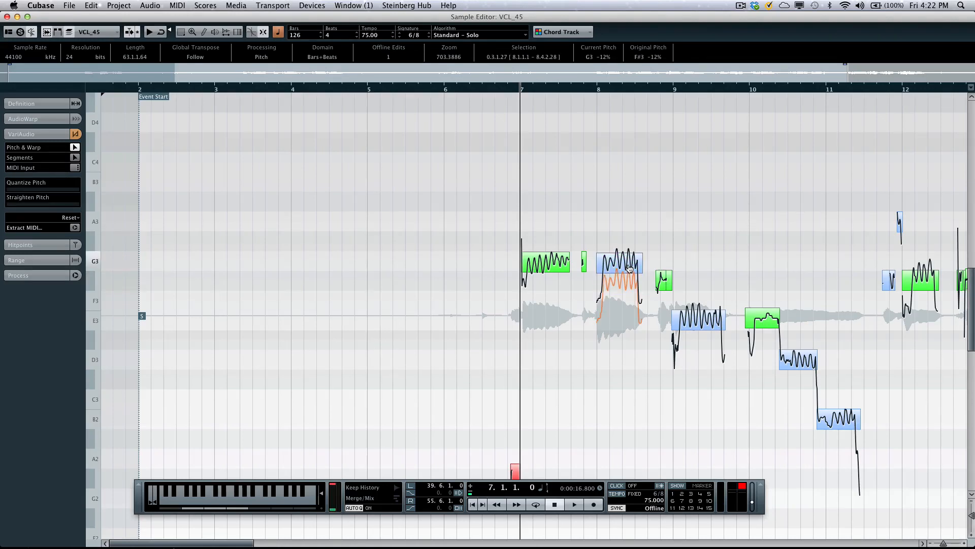
pyautogui.moveTo(631, 262); pyautogui.dragTo(633, 253)
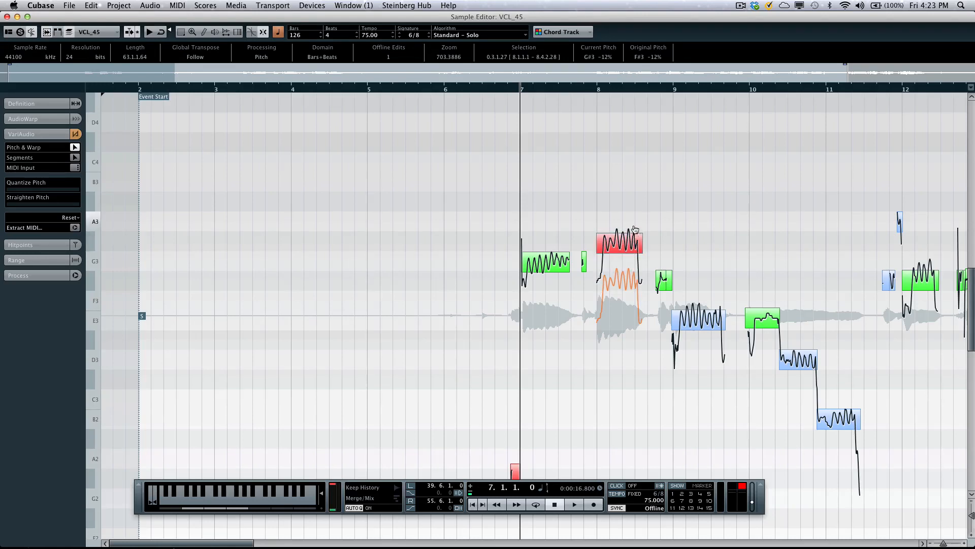
pyautogui.moveTo(634, 229)
pyautogui.mouseDown()
pyautogui.moveTo(632, 168)
pyautogui.moveTo(630, 283)
pyautogui.moveTo(627, 230)
pyautogui.mouseUp()
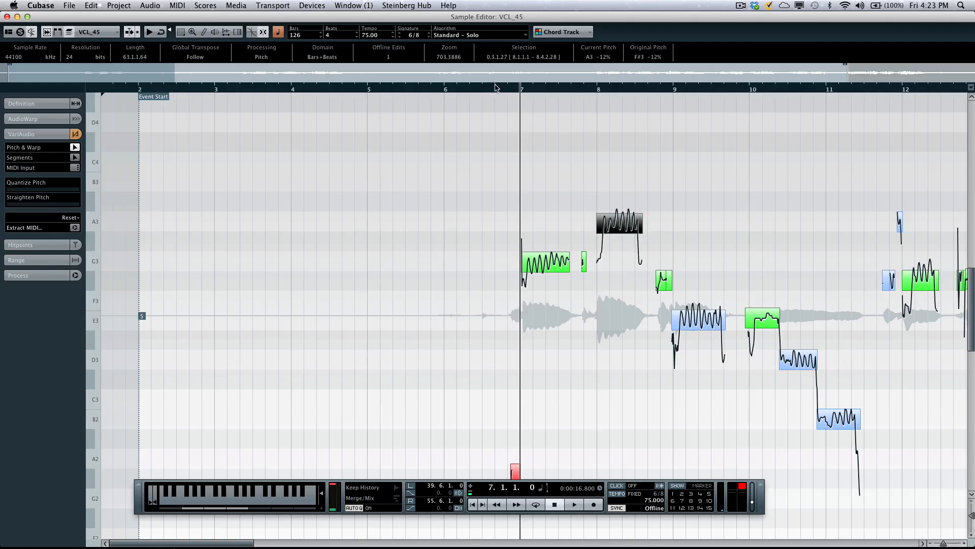
pyautogui.click(494, 89)
pyautogui.click(509, 179)
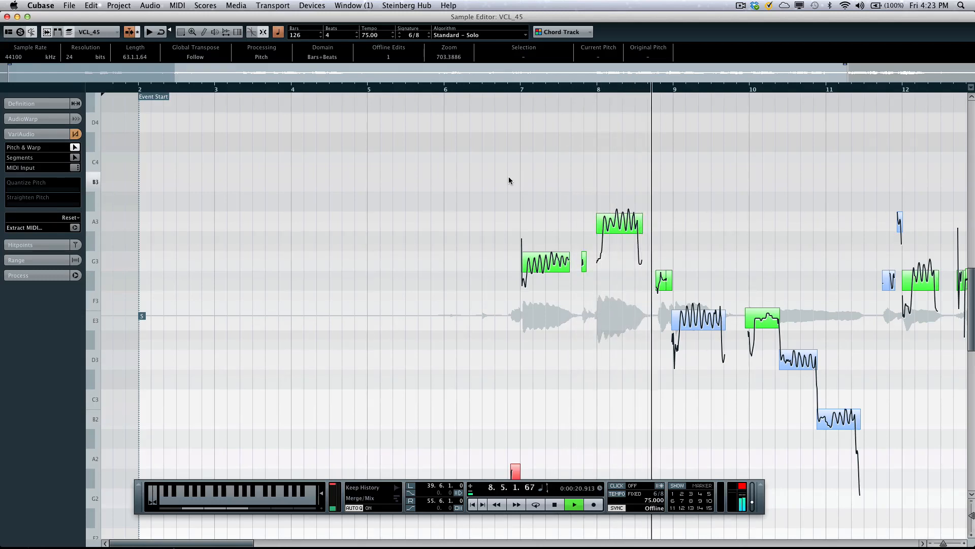
pyautogui.press('space')
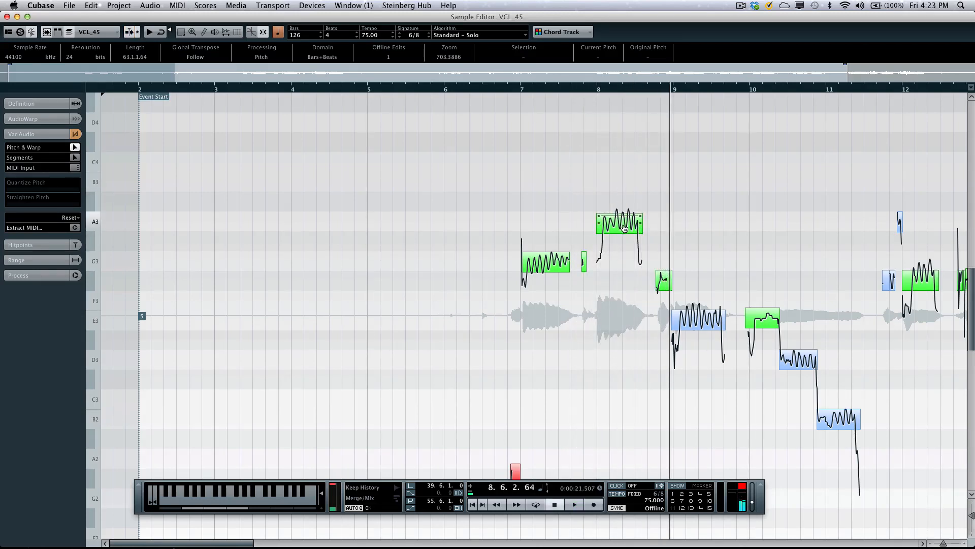
# - Lower the bar 8 vocal segment to G♯3 and play it back to hear it against the chords
pyautogui.moveTo(624, 228); pyautogui.dragTo(625, 246)
pyautogui.click(579, 146)
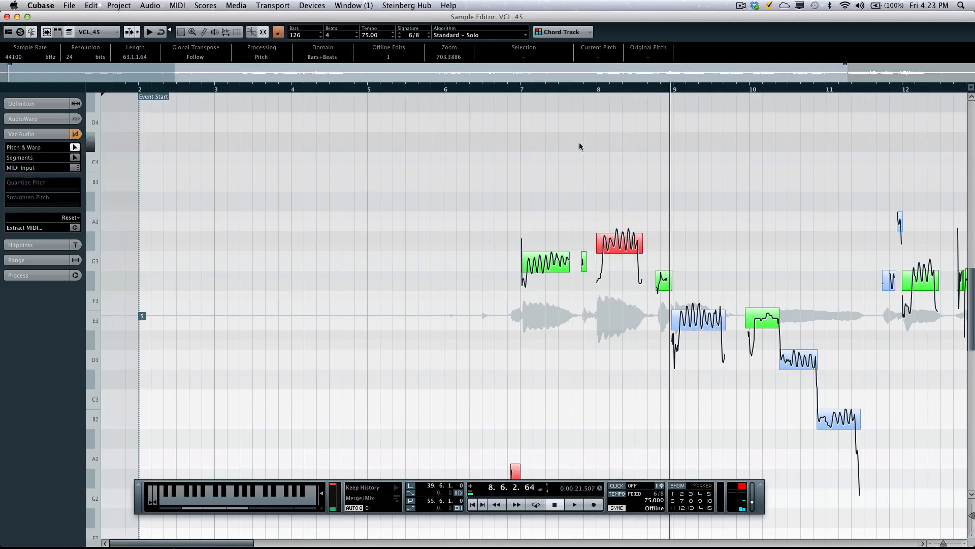
pyautogui.press('space')
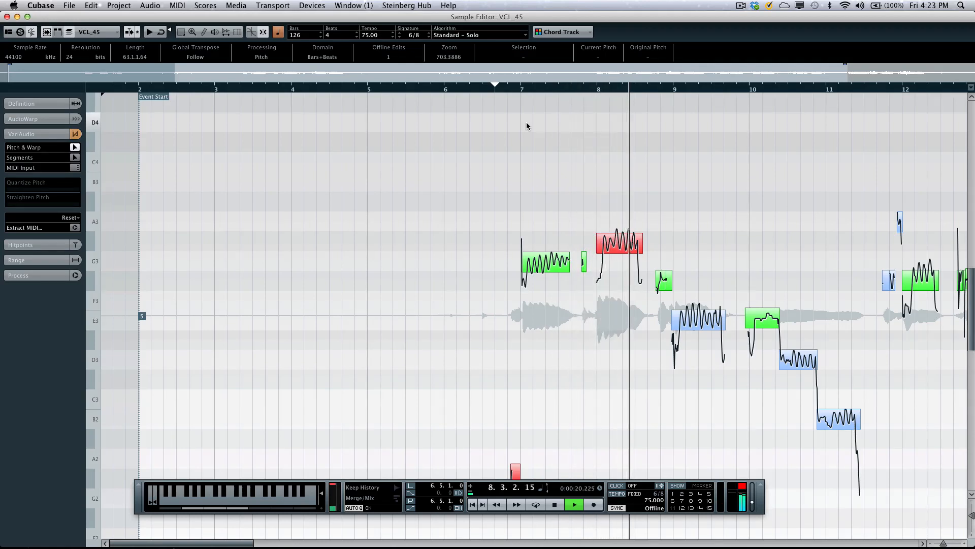
pyautogui.press('space')
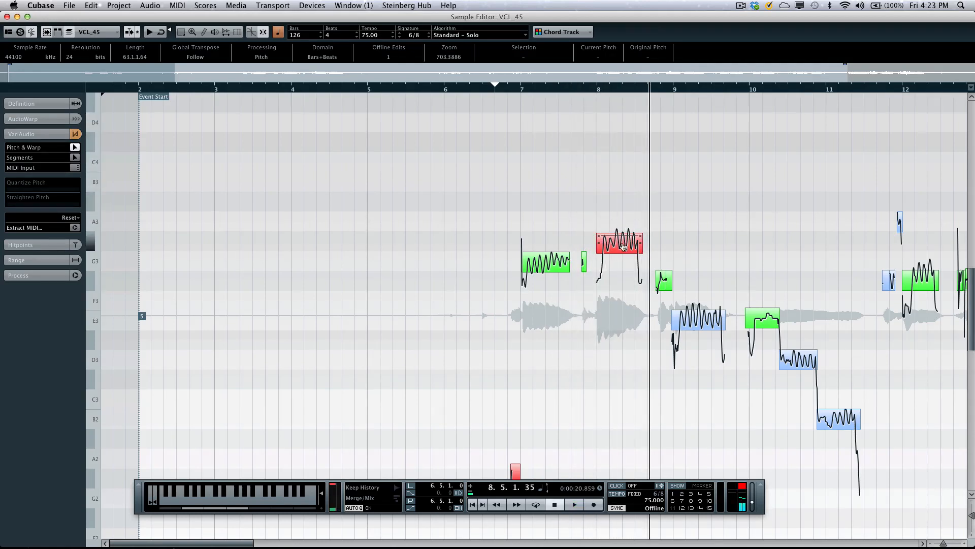
# - Return the bar 8 vocal segment to F♯3 and close the Sample Editor
pyautogui.moveTo(624, 248); pyautogui.dragTo(622, 288)
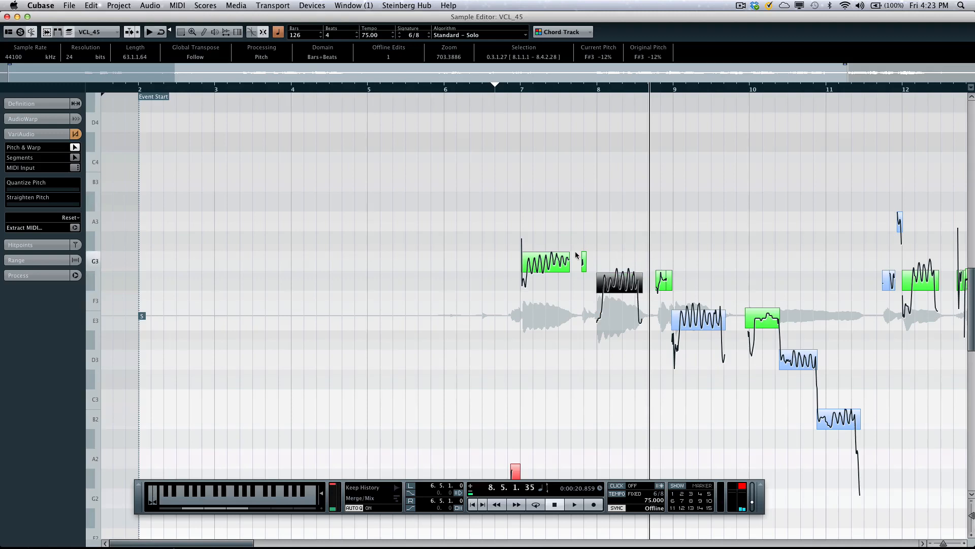
pyautogui.click(575, 224)
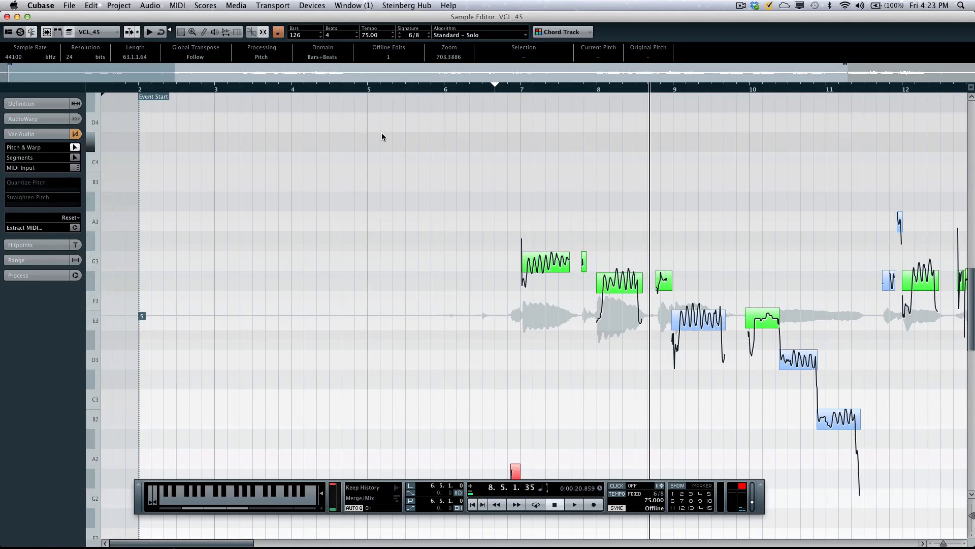
pyautogui.click(7, 17)
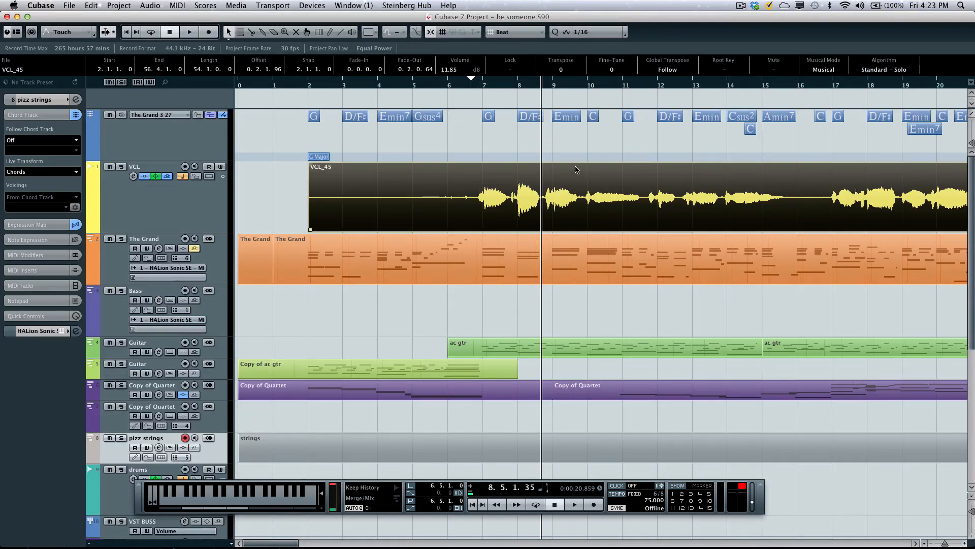
# - Play the project from bar 8 into bar 11 with nothing selected, and stop playback
pyautogui.press('space')
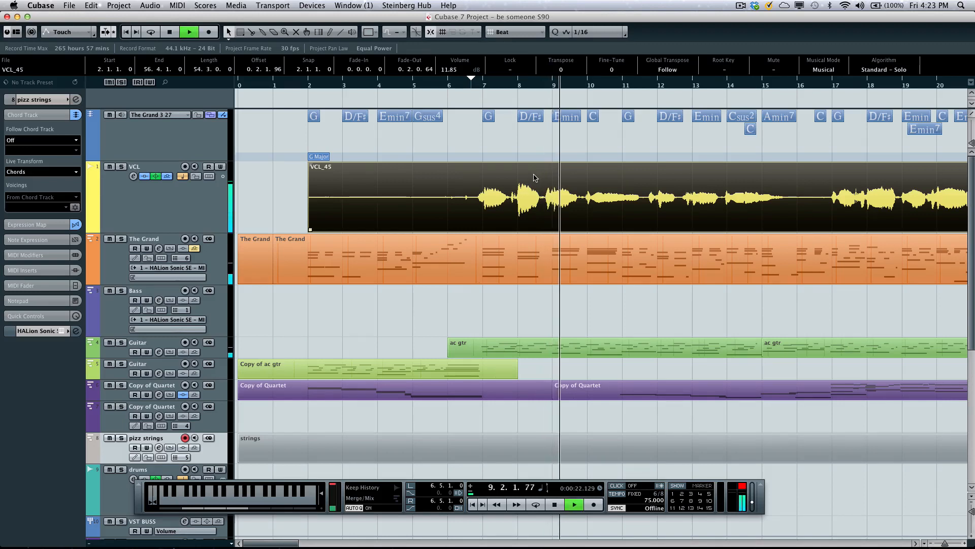
pyautogui.click(553, 147)
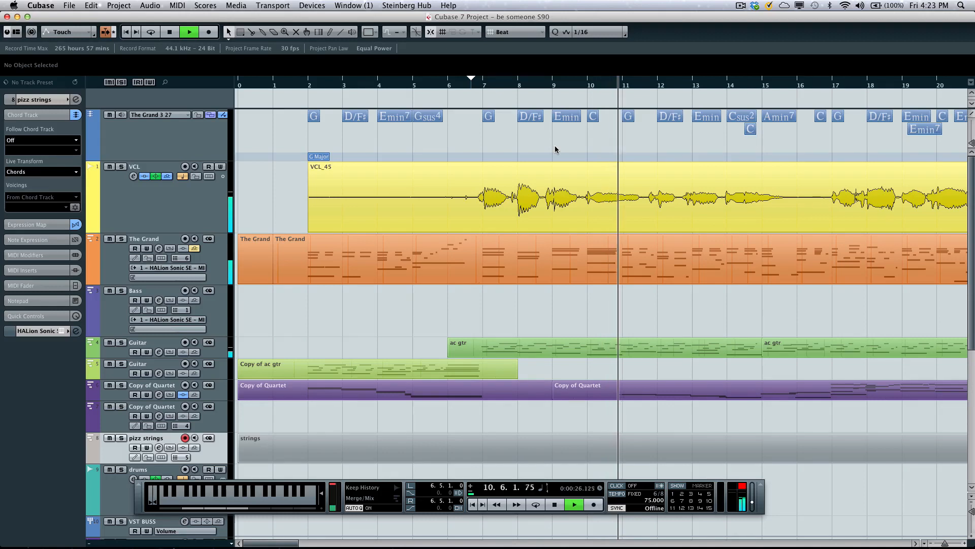
pyautogui.press('space')
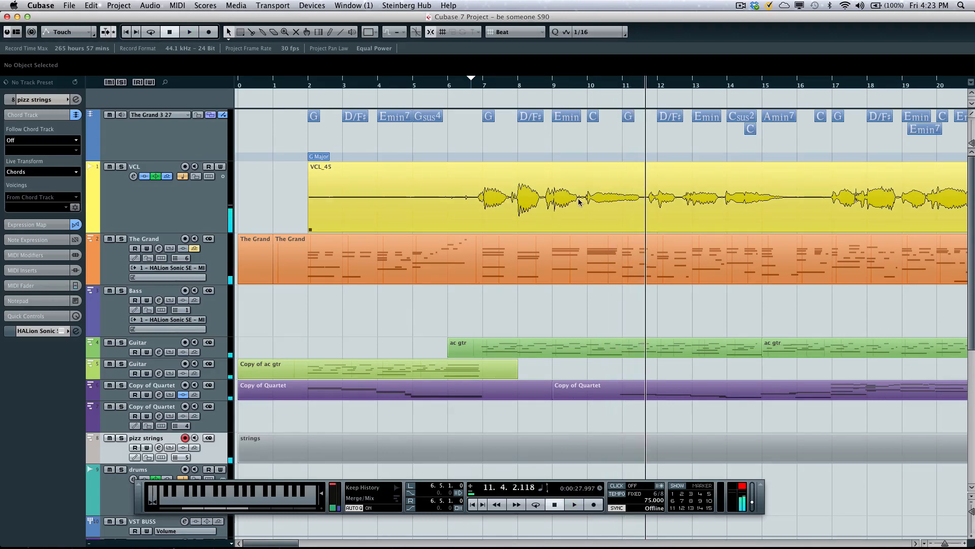
# - Select the vocal range from 9.6.1.0 to 11.5.1.0 and generate 2 harmony voices with vibrato strength reduced by 80%
pyautogui.rightClick(578, 200)
pyautogui.click(608, 217)
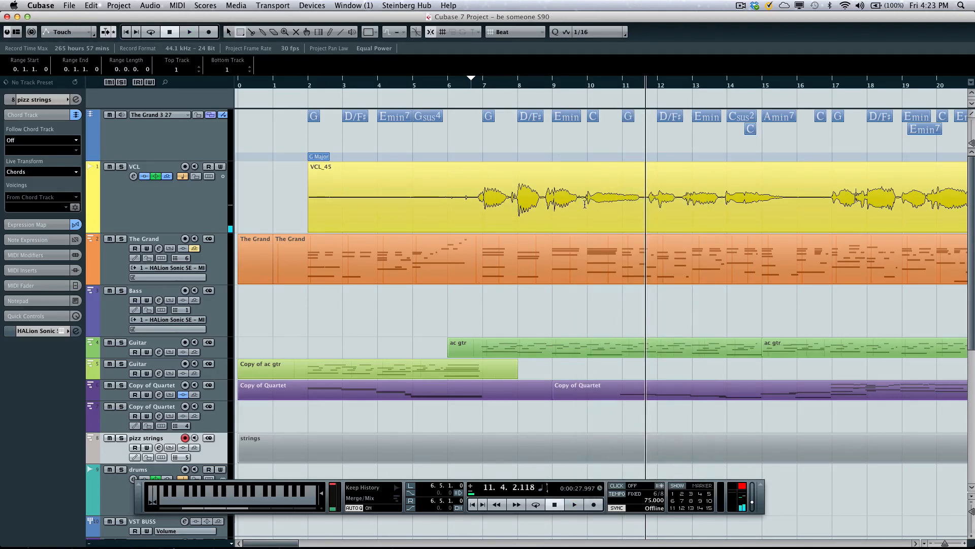
pyautogui.moveTo(583, 206); pyautogui.dragTo(642, 204)
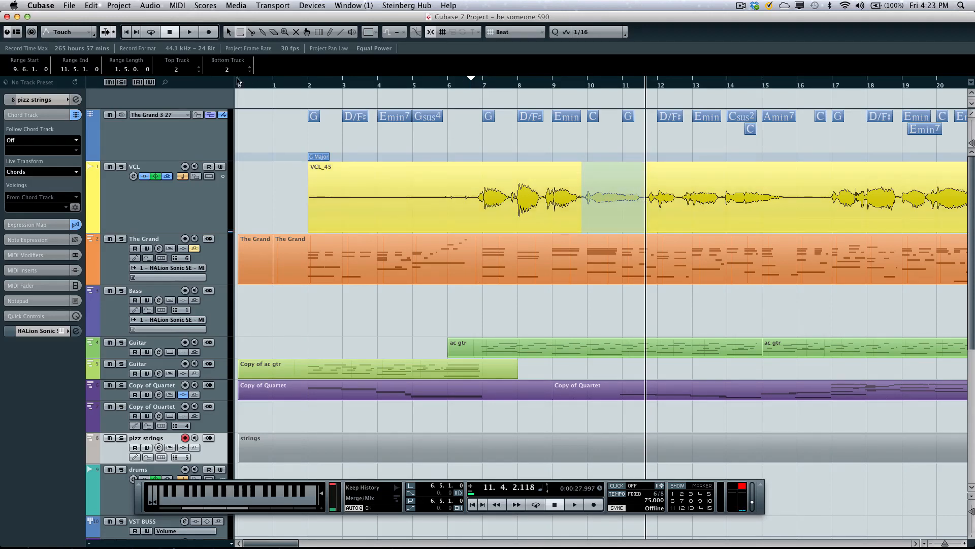
pyautogui.click(149, 6)
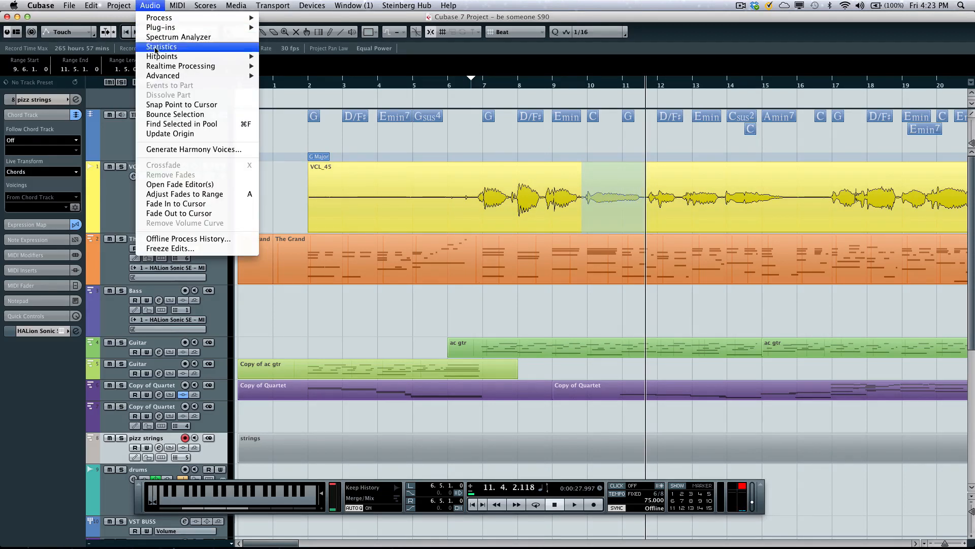
pyautogui.moveTo(163, 76)
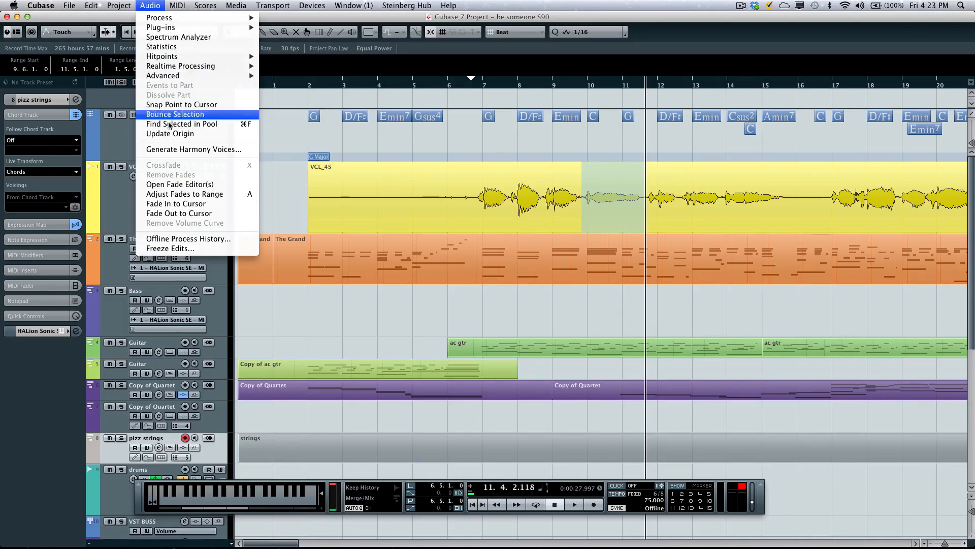
pyautogui.click(176, 150)
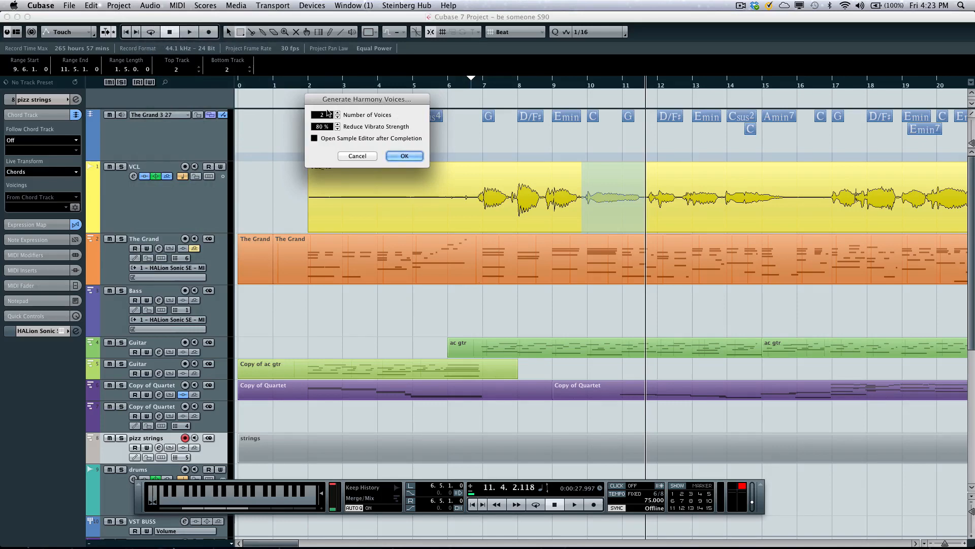
pyautogui.click(404, 156)
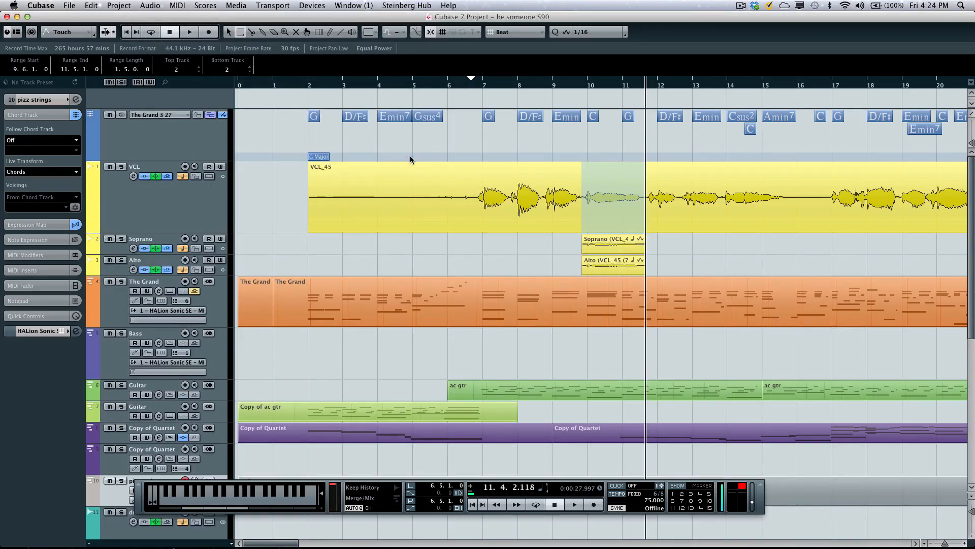
# - Select the new Soprano and Alto events and play the project from just before bar 9 into bar 11 to audition the harmonies
pyautogui.rightClick(675, 238)
pyautogui.click(676, 243)
pyautogui.moveTo(656, 246); pyautogui.dragTo(612, 254)
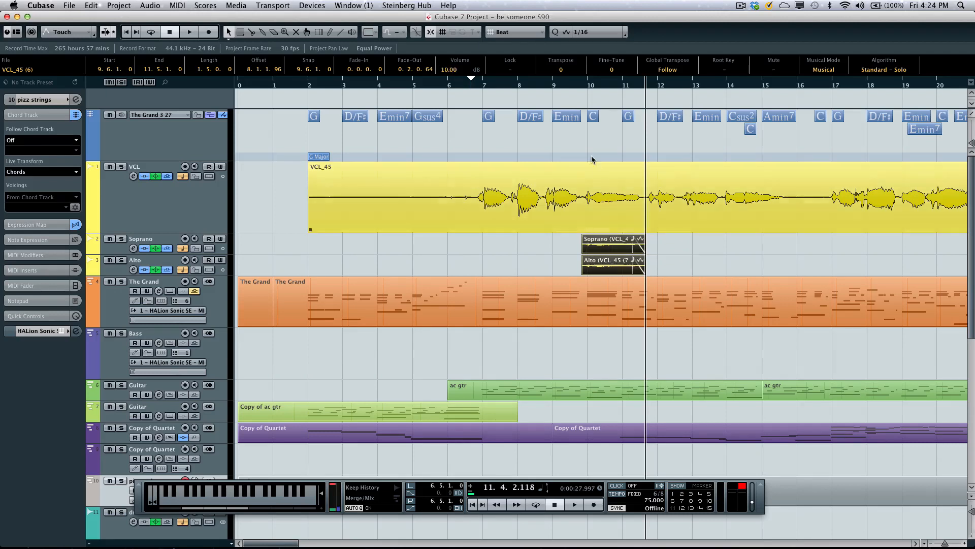
pyautogui.click(548, 88)
pyautogui.press('space')
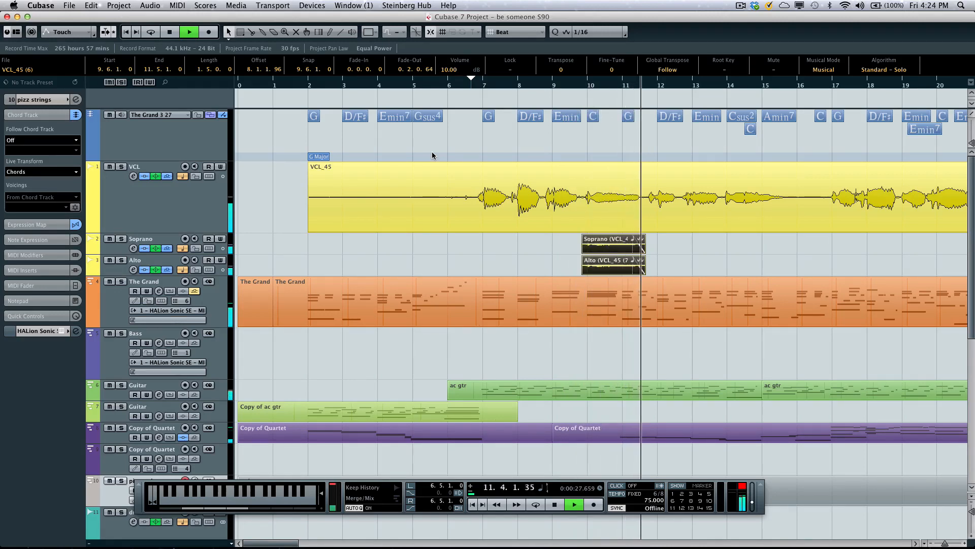
pyautogui.press('space')
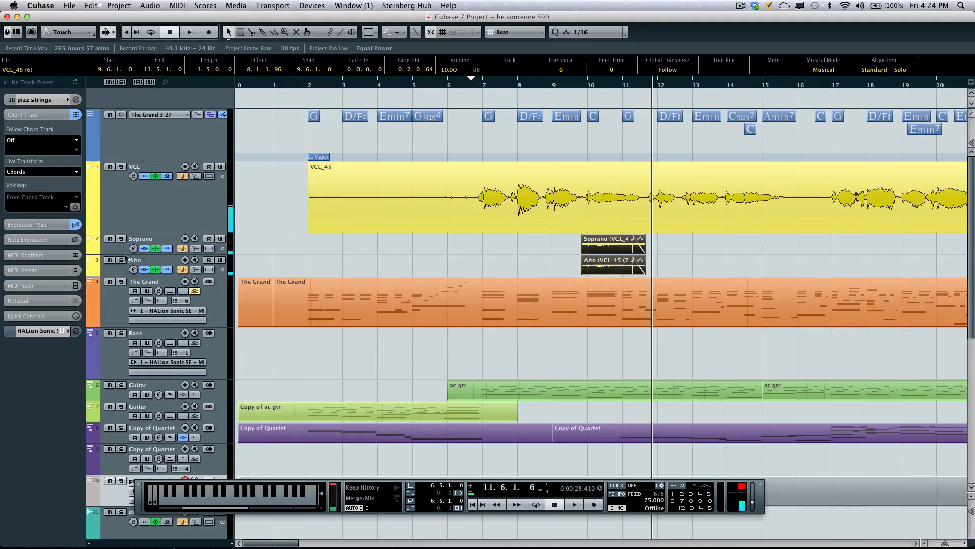
# - Set the Soprano track's single voice for following the chords to Tenor, and audition it from 9.3.1.0 into bar 11
pyautogui.click(113, 251)
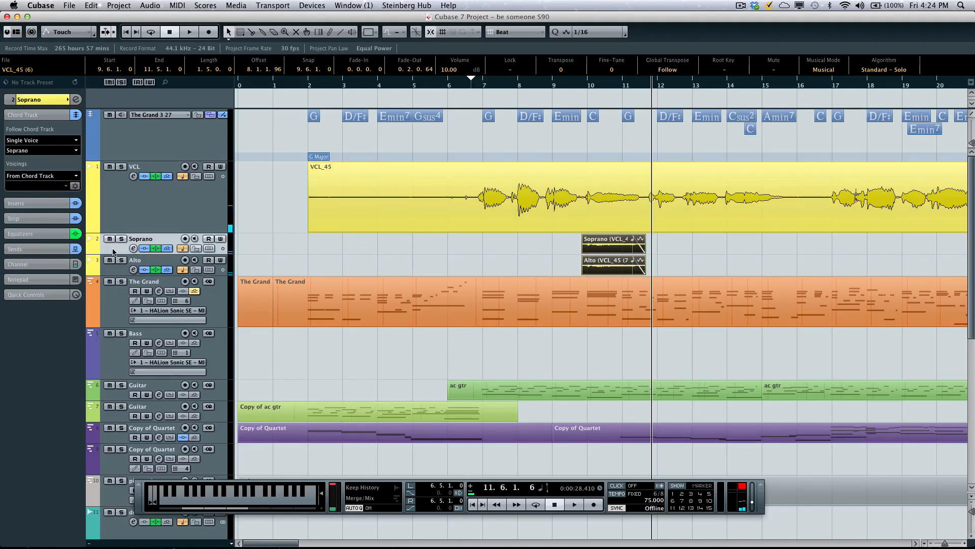
pyautogui.click(46, 153)
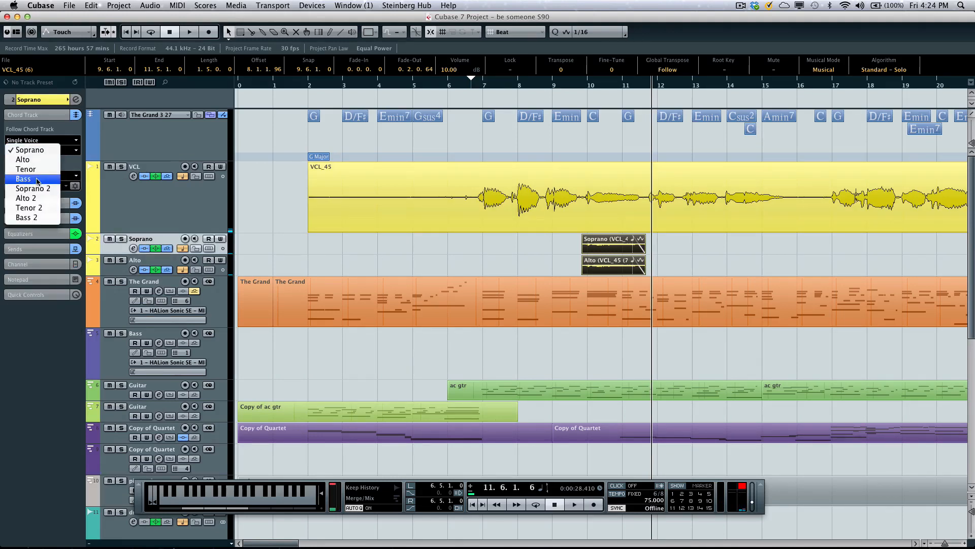
pyautogui.click(28, 169)
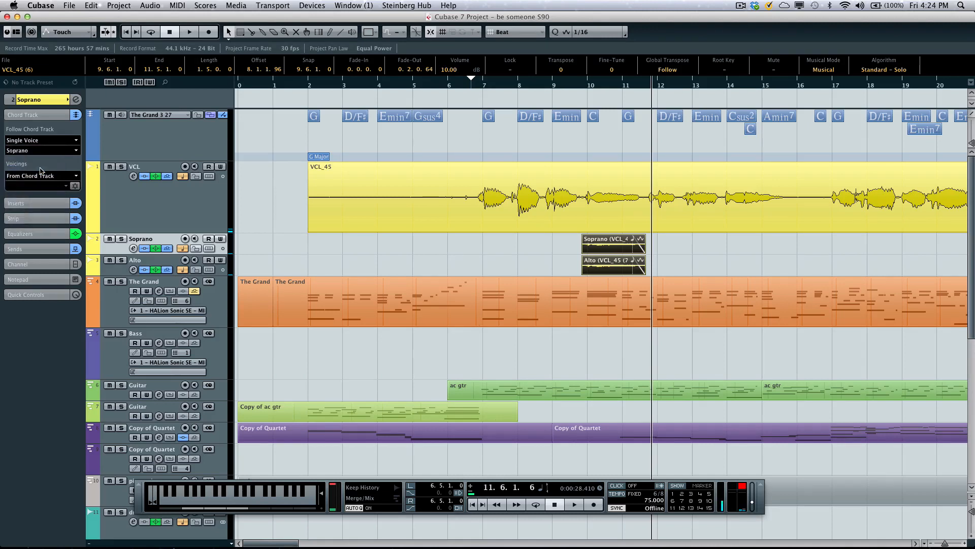
pyautogui.click(565, 85)
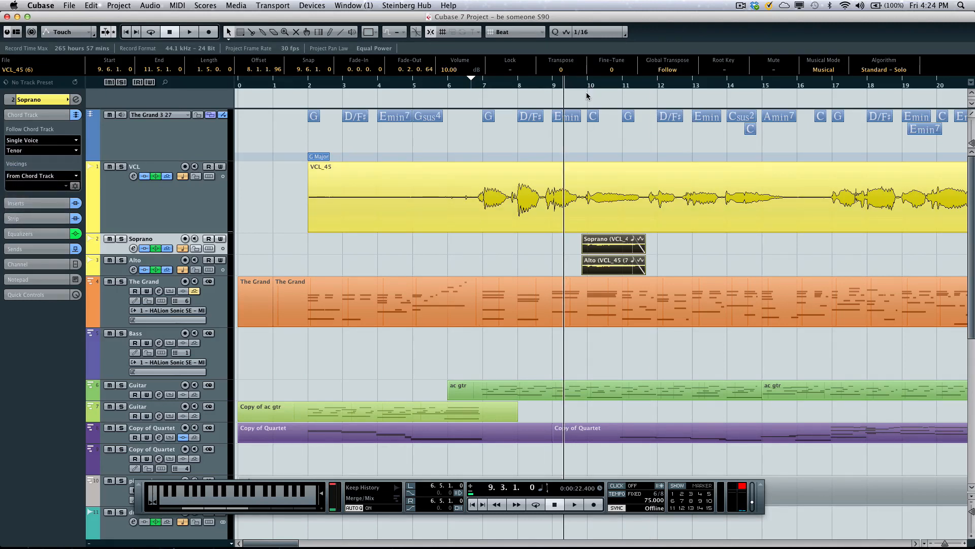
pyautogui.press('space')
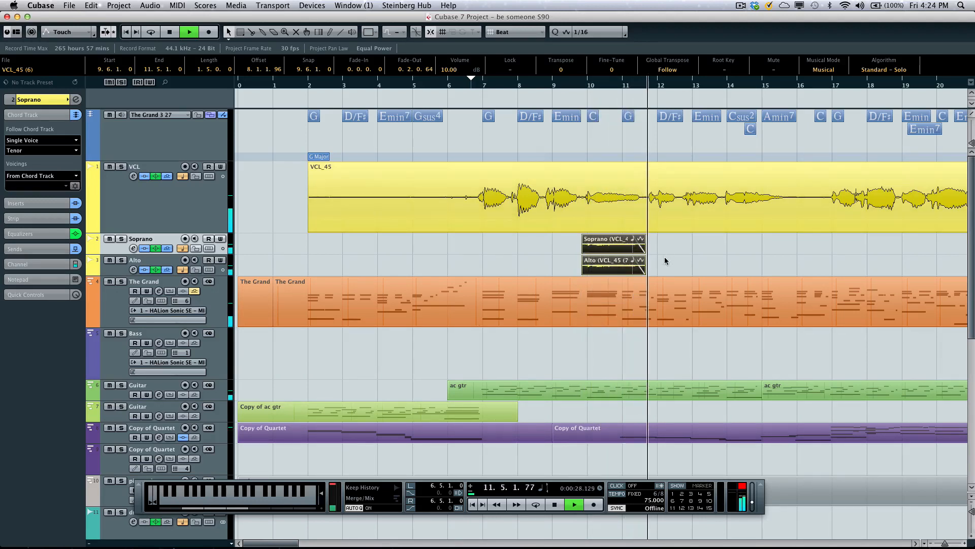
pyautogui.press('space')
# - Open the lead vocal, Soprano and Alto events together in the Sample Editor and switch between them, finishing on the Alto event for editing
pyautogui.moveTo(658, 265); pyautogui.dragTo(571, 201)
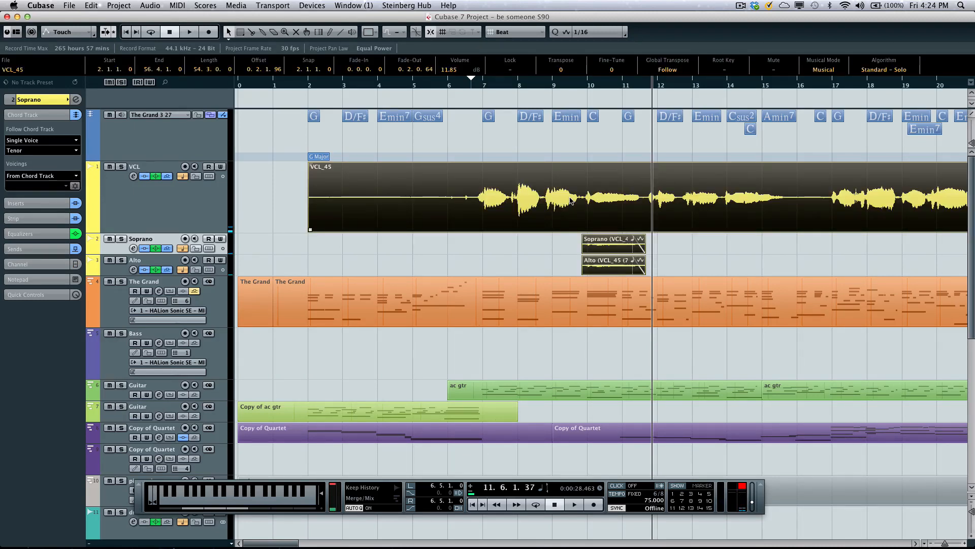
pyautogui.doubleClick(571, 201)
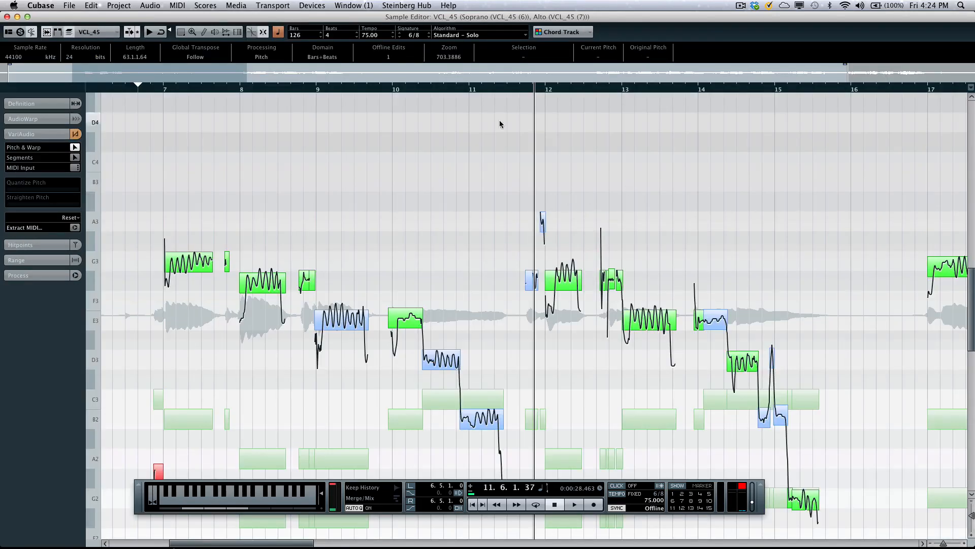
pyautogui.click(113, 30)
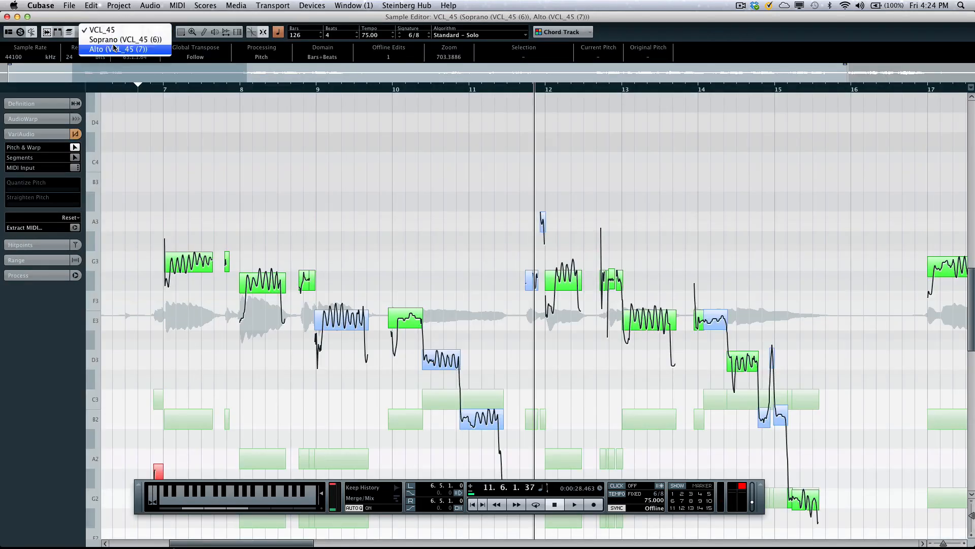
pyautogui.click(113, 45)
pyautogui.click(114, 33)
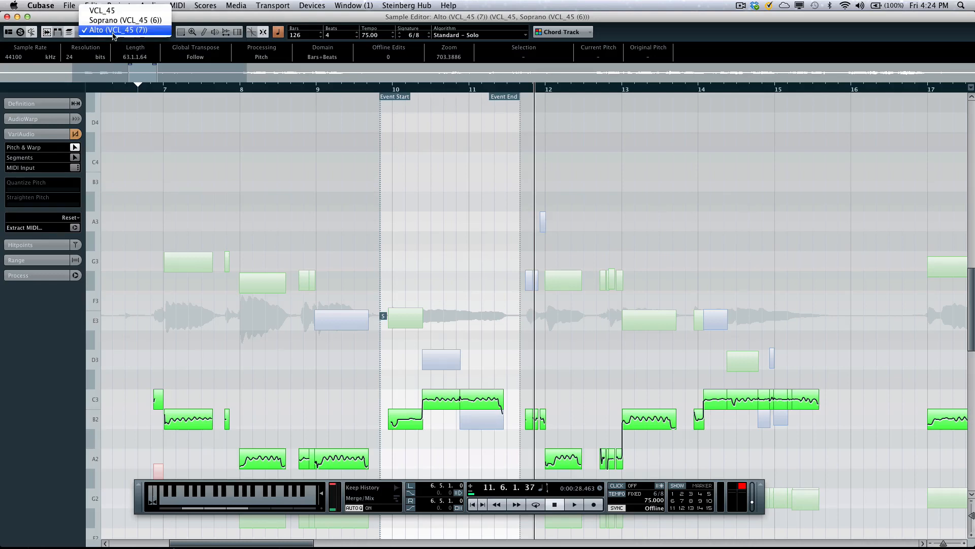
pyautogui.click(116, 23)
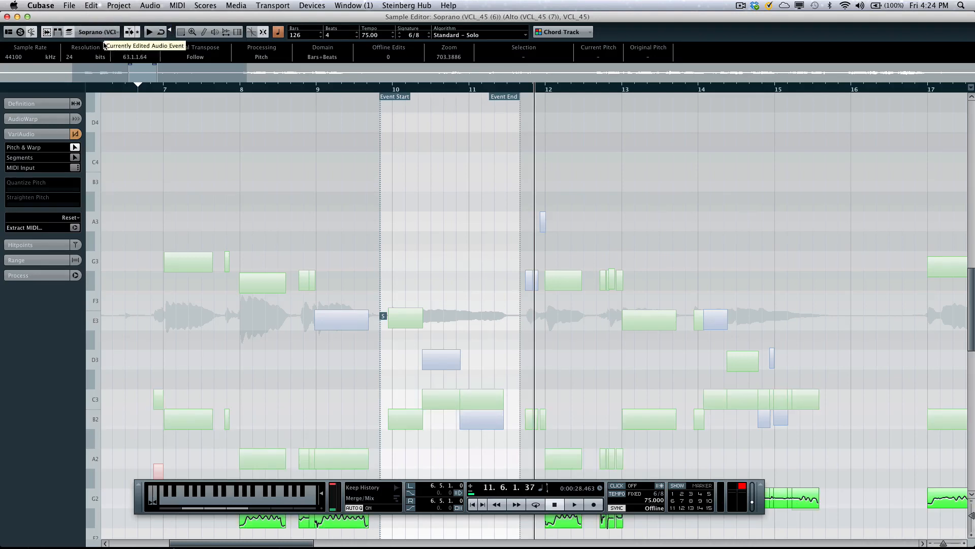
pyautogui.click(98, 32)
pyautogui.click(101, 20)
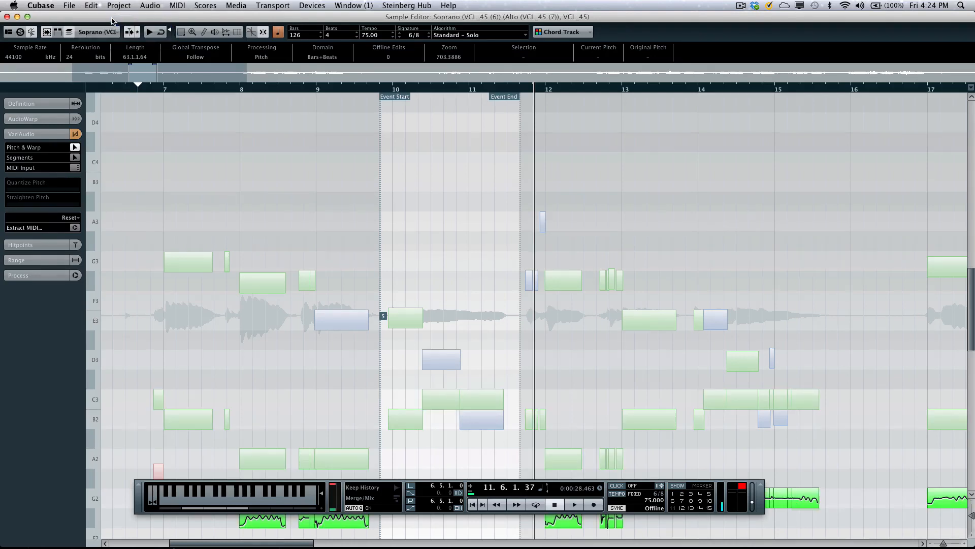
pyautogui.click(98, 32)
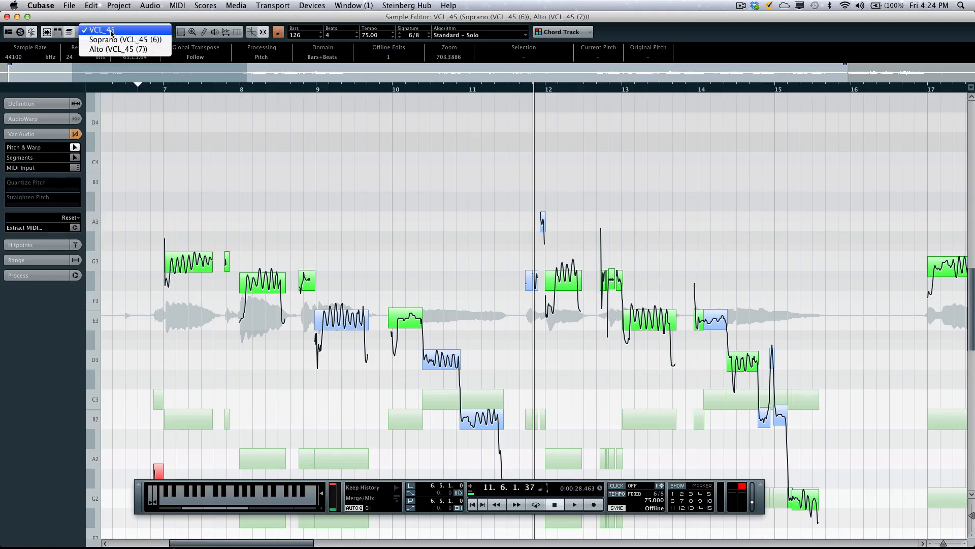
pyautogui.click(114, 50)
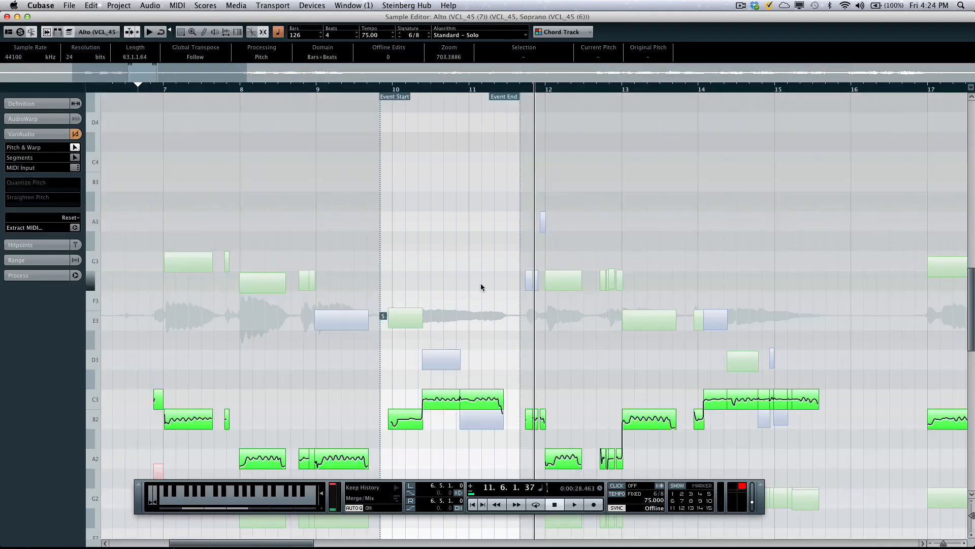
# - Raise the last Alto segment inside the event, just before bar 11, to E3 and play from 9.5.1.0 into bar 12 to hear it
pyautogui.scroll(-5, 481, 285)
pyautogui.moveTo(490, 304); pyautogui.dragTo(475, 219)
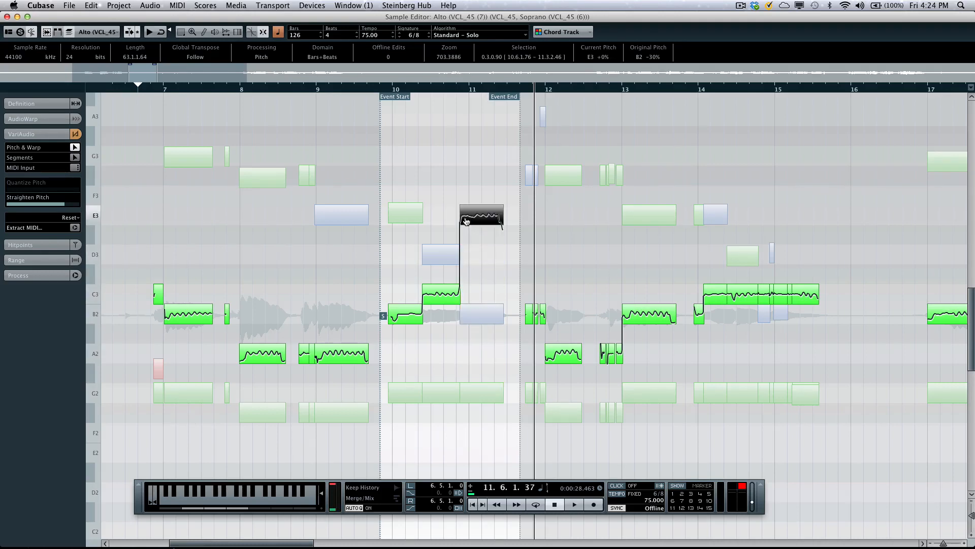
pyautogui.click(366, 91)
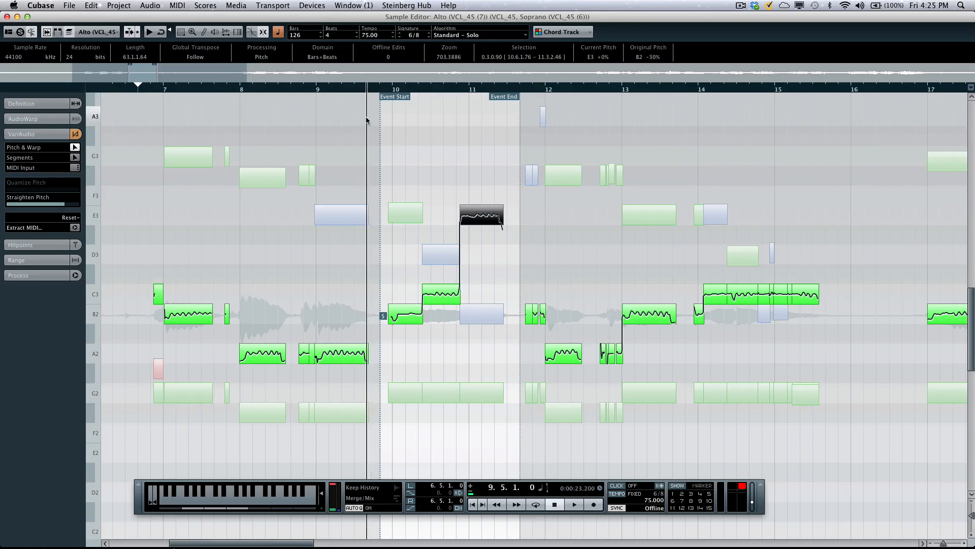
pyautogui.click(366, 125)
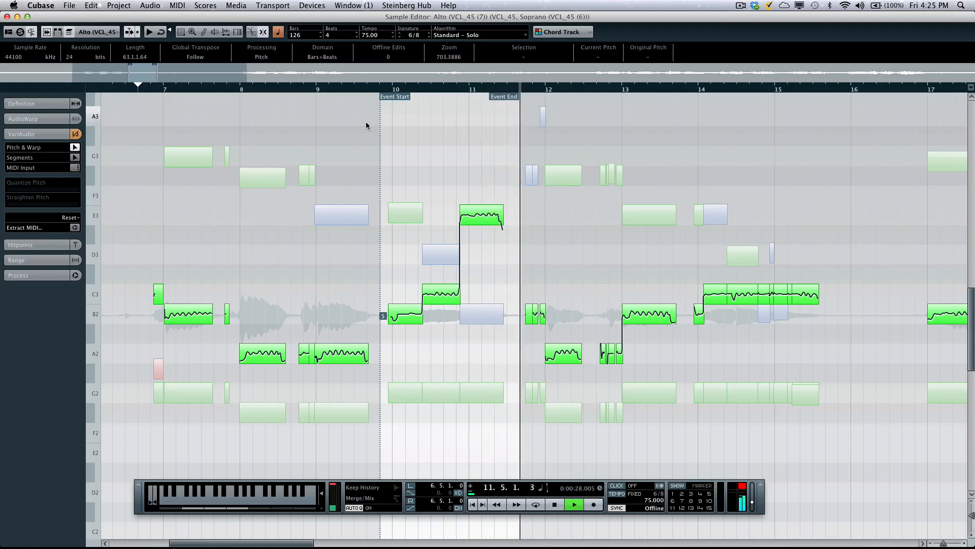
pyautogui.press('space')
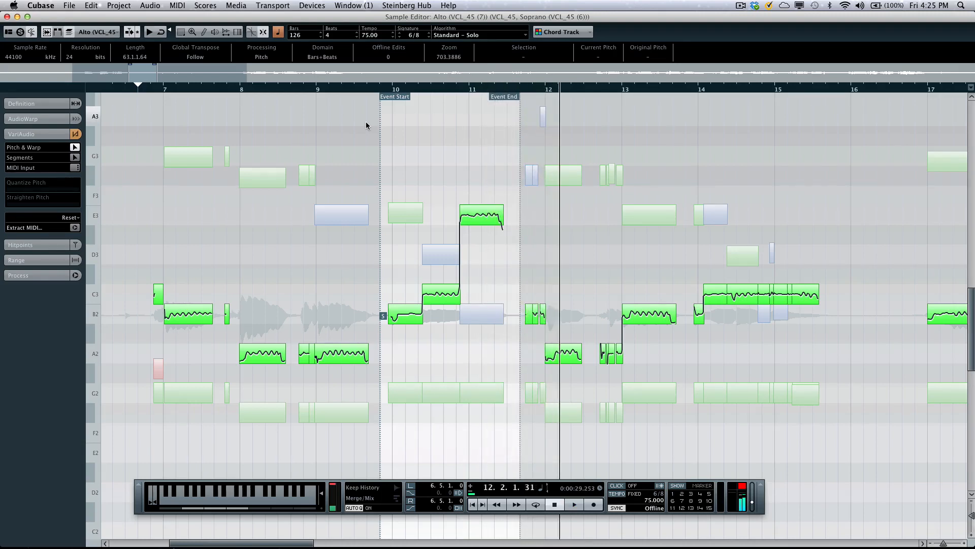